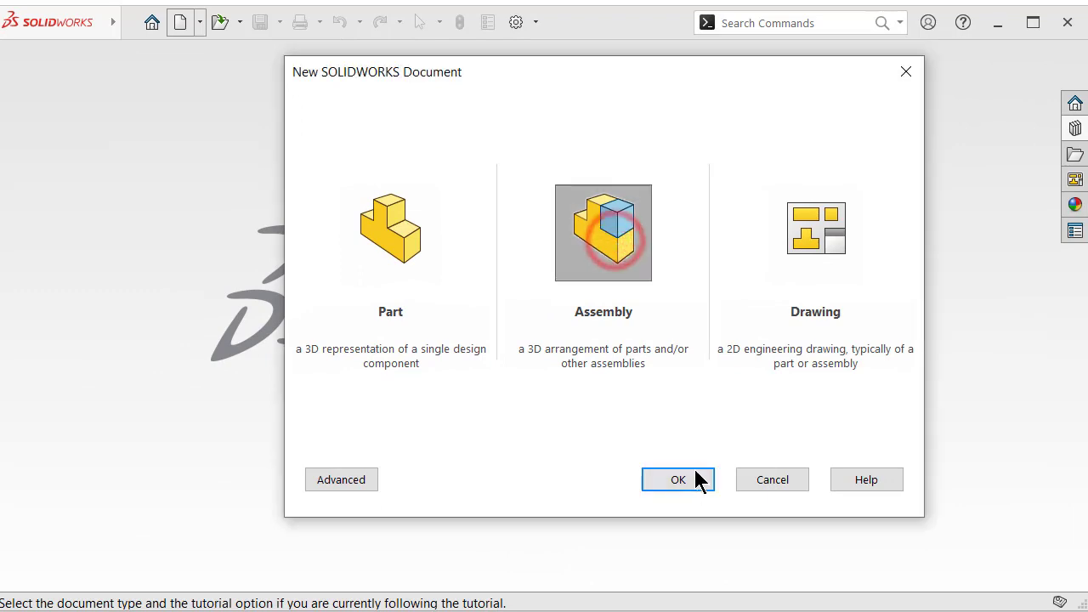
Step: Create assembly Assem2 with a Layout sketch, viewed Normal To and zoomed in
{"action": "left_click", "coordinate": [695, 471]}
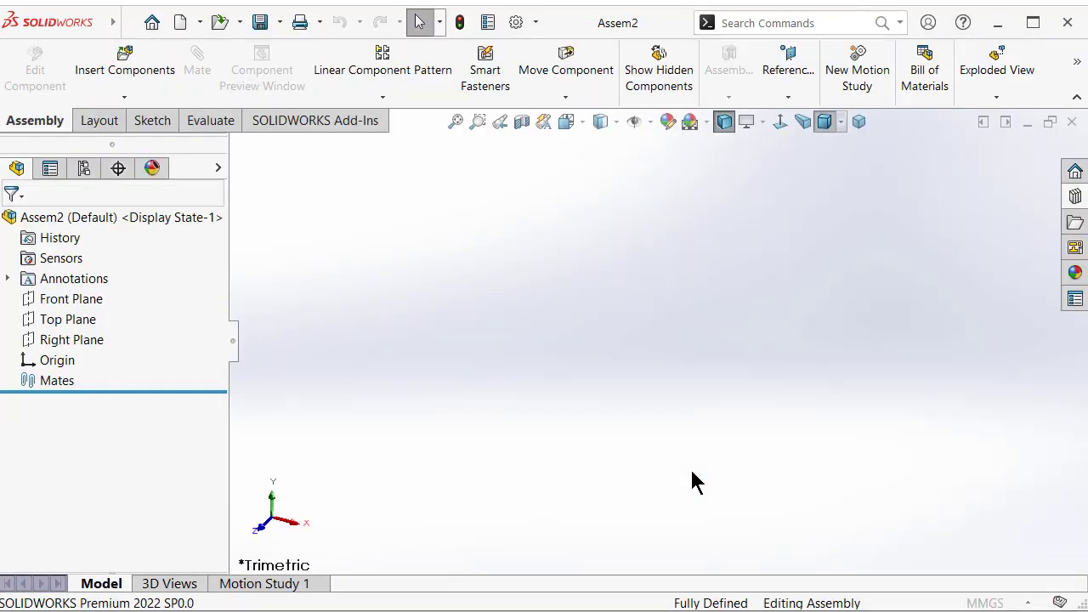
{"action": "left_click", "coordinate": [158, 393]}
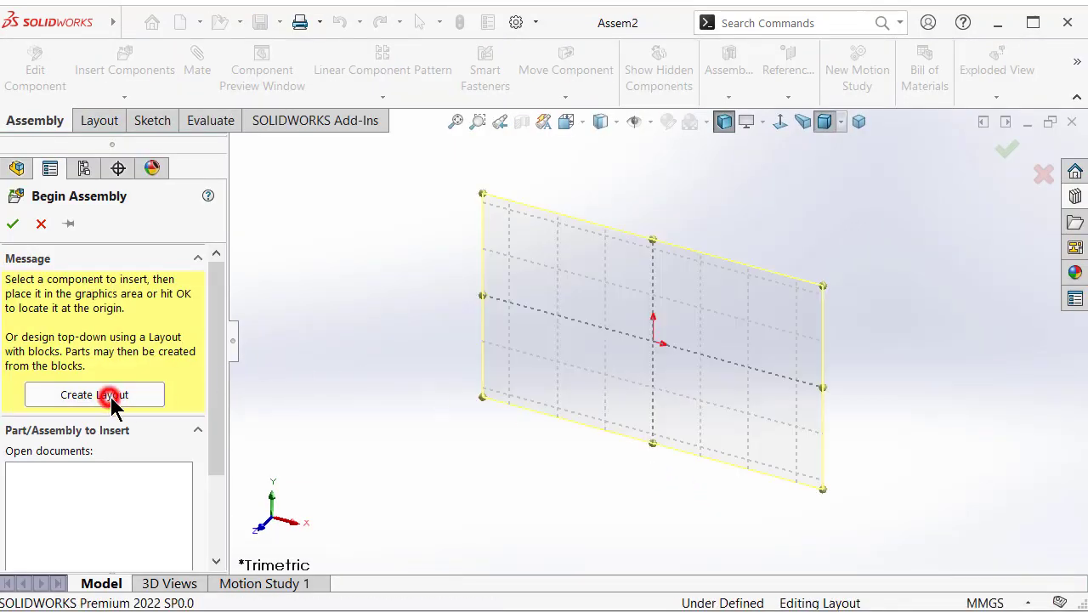
{"action": "left_click", "coordinate": [780, 128]}
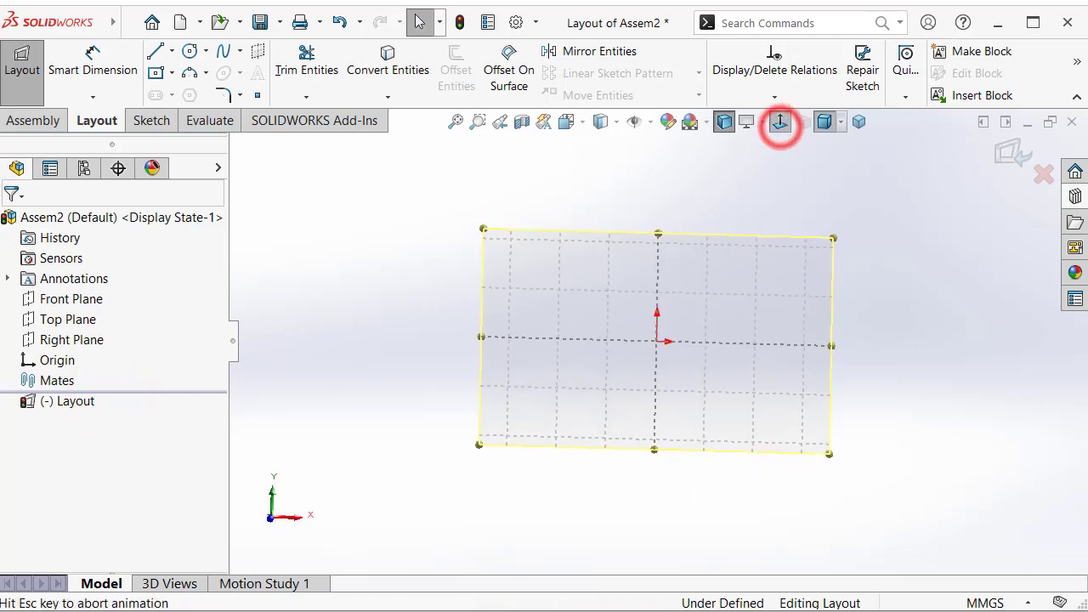
{"action": "scroll", "coordinate": [748, 328], "scroll_direction": "down", "scroll_amount": 1}
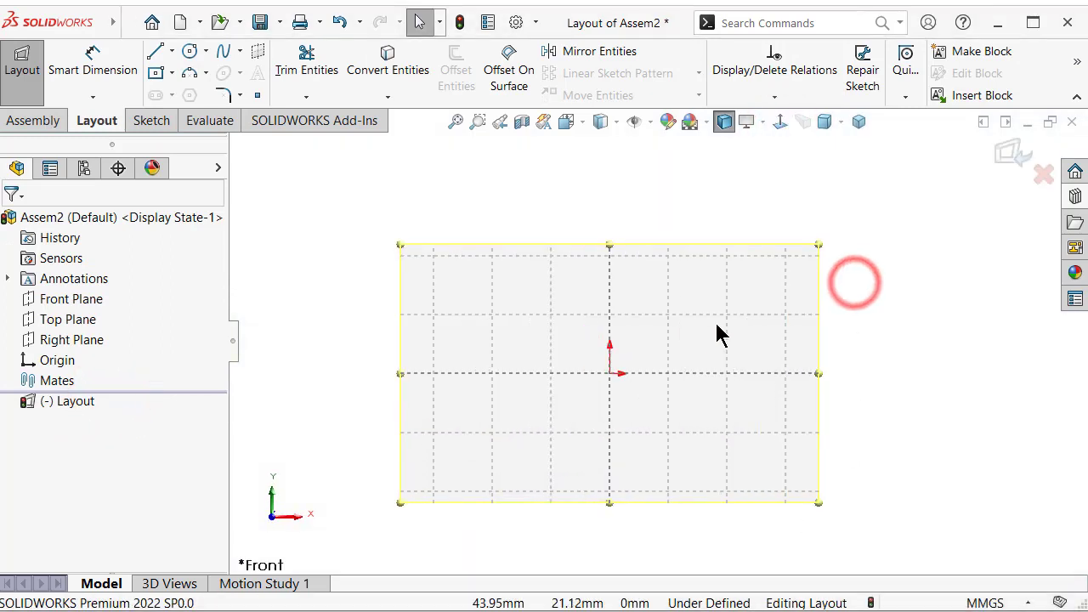
Step: Draw a vertical centerline down to the origin and a horizontal centerline to the right
{"action": "key", "text": "s"}
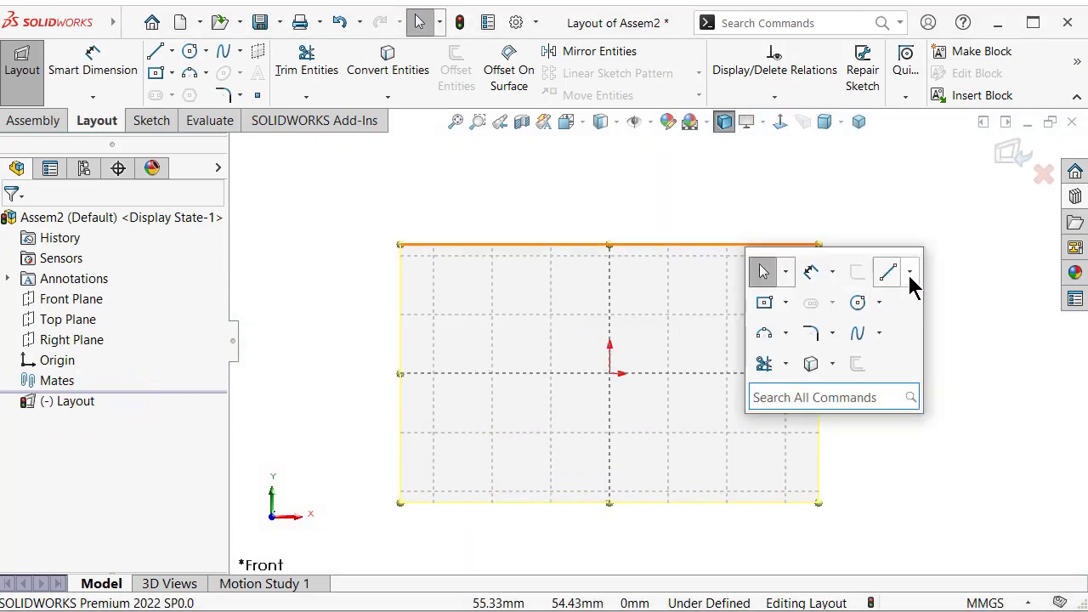
{"action": "left_click", "coordinate": [909, 271]}
{"action": "left_click", "coordinate": [914, 319]}
{"action": "left_click", "coordinate": [611, 214]}
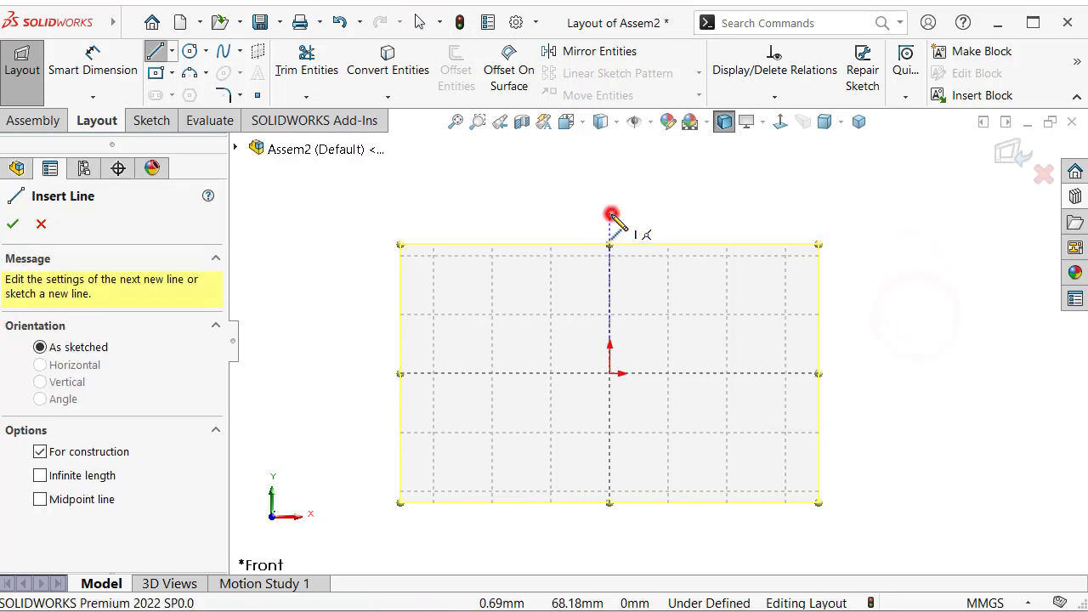
{"action": "left_click", "coordinate": [610, 374]}
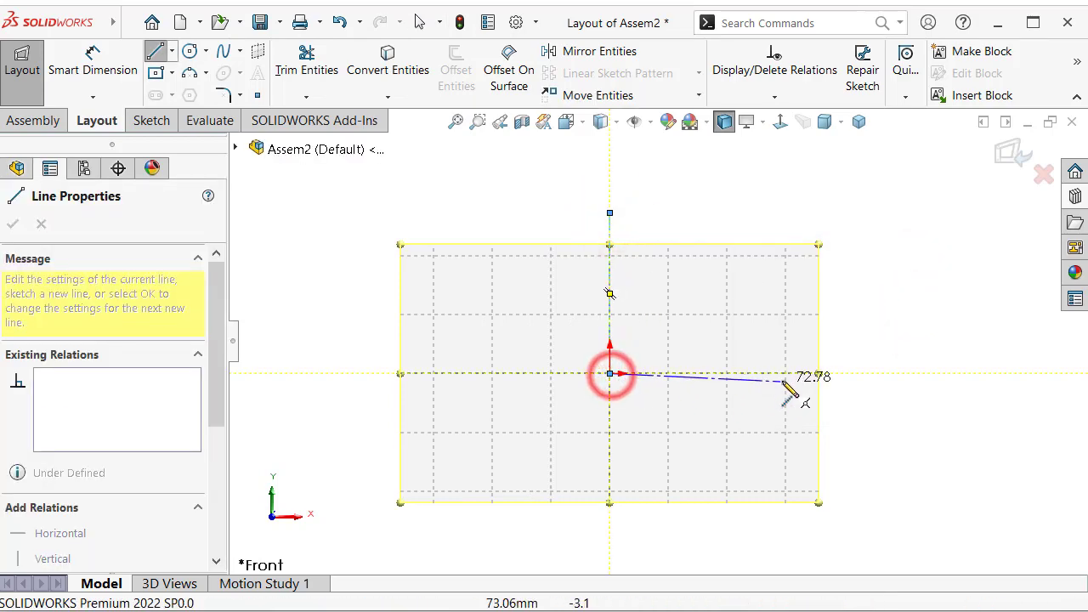
{"action": "left_click", "coordinate": [791, 373]}
Step: Dimension the vertical centerline to 12 mm
{"action": "right_click_drag", "start_coordinate": [906, 416], "coordinate": [883, 282]}
{"action": "left_click", "coordinate": [616, 272]}
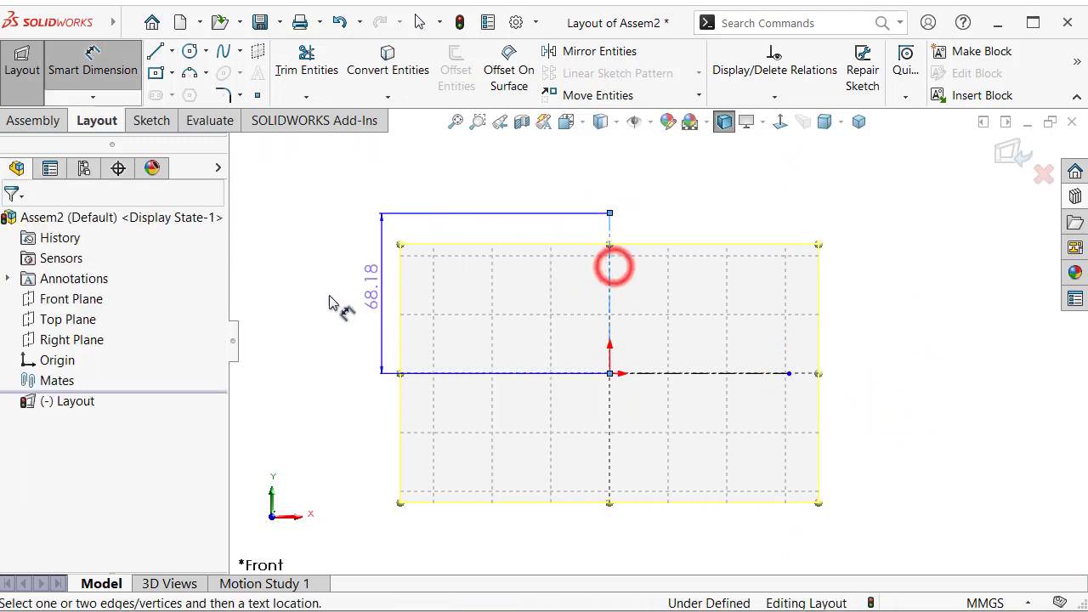
{"action": "left_click", "coordinate": [317, 301]}
{"action": "type", "text": "1"}
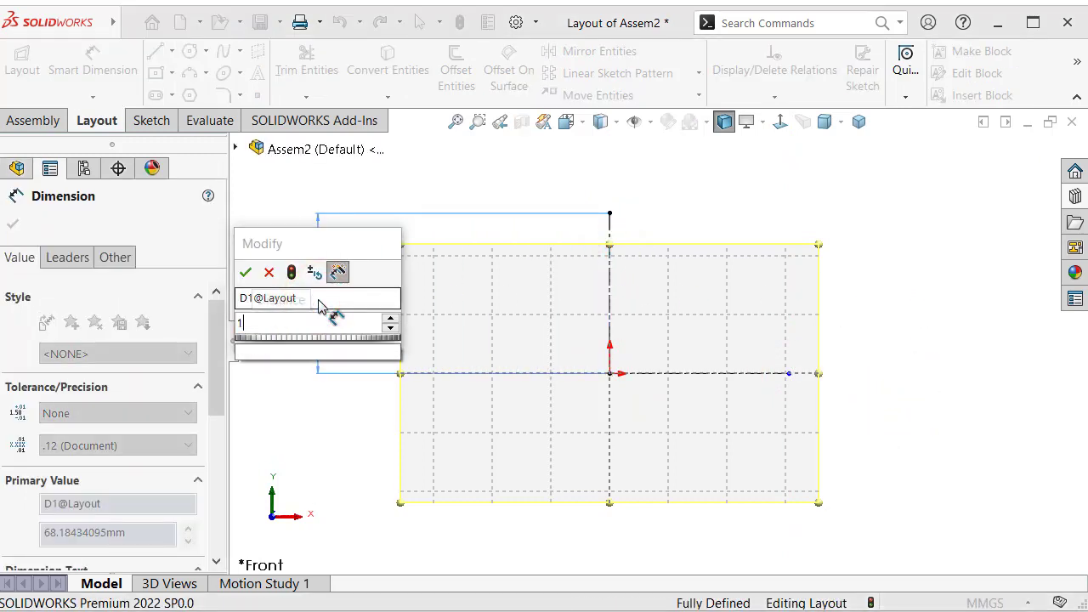
{"action": "type", "text": "2"}
{"action": "key", "text": "Return"}
{"action": "left_click", "coordinate": [903, 163]}
{"action": "key", "text": "Escape"}
{"action": "scroll", "coordinate": [629, 382], "scroll_direction": "up", "scroll_amount": 5}
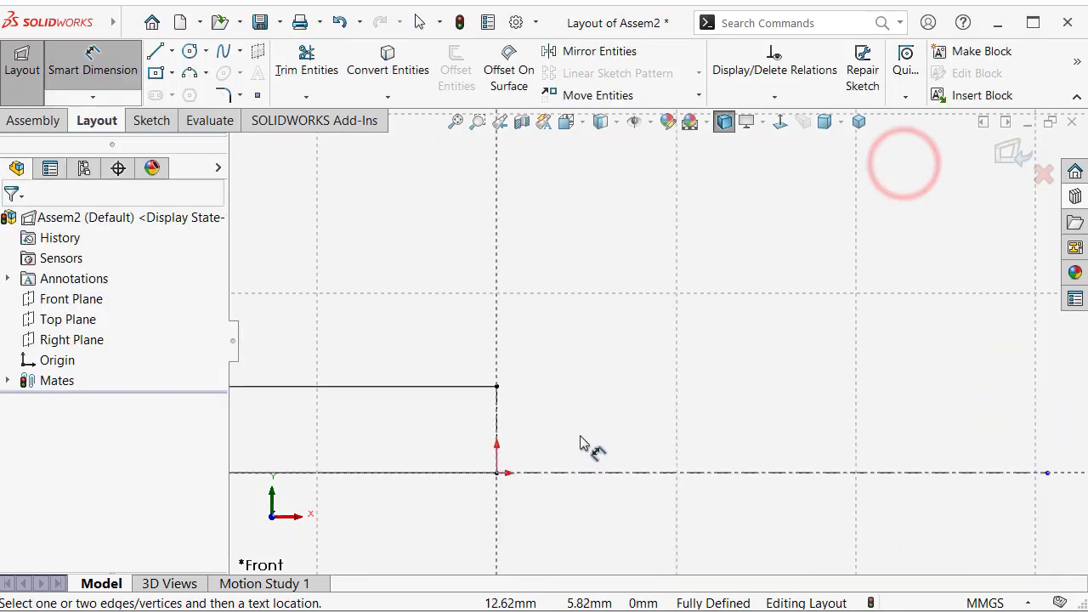
Step: Make both centerlines equal and move the 12.00 dimension closer to the line
{"action": "left_click", "coordinate": [498, 421]}
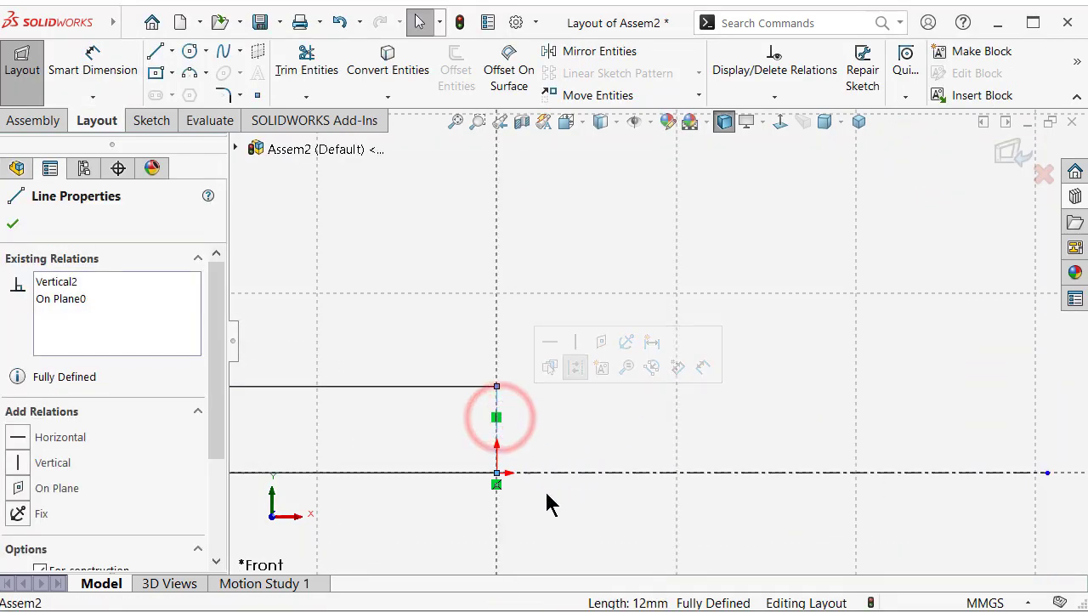
{"action": "left_click", "coordinate": [583, 472], "text": "ctrl"}
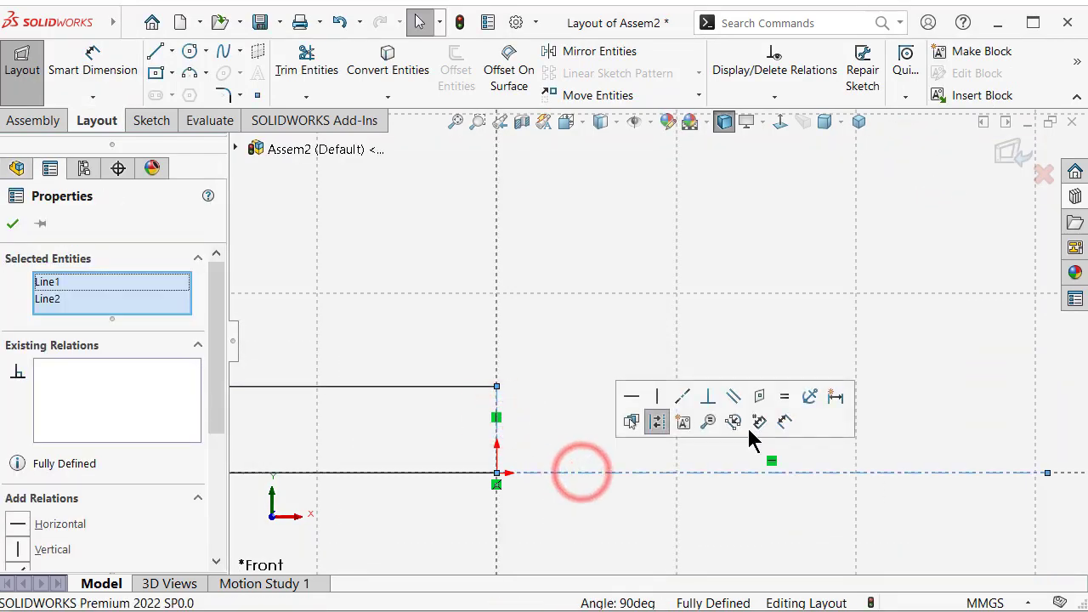
{"action": "left_click", "coordinate": [782, 395]}
{"action": "left_click", "coordinate": [671, 182]}
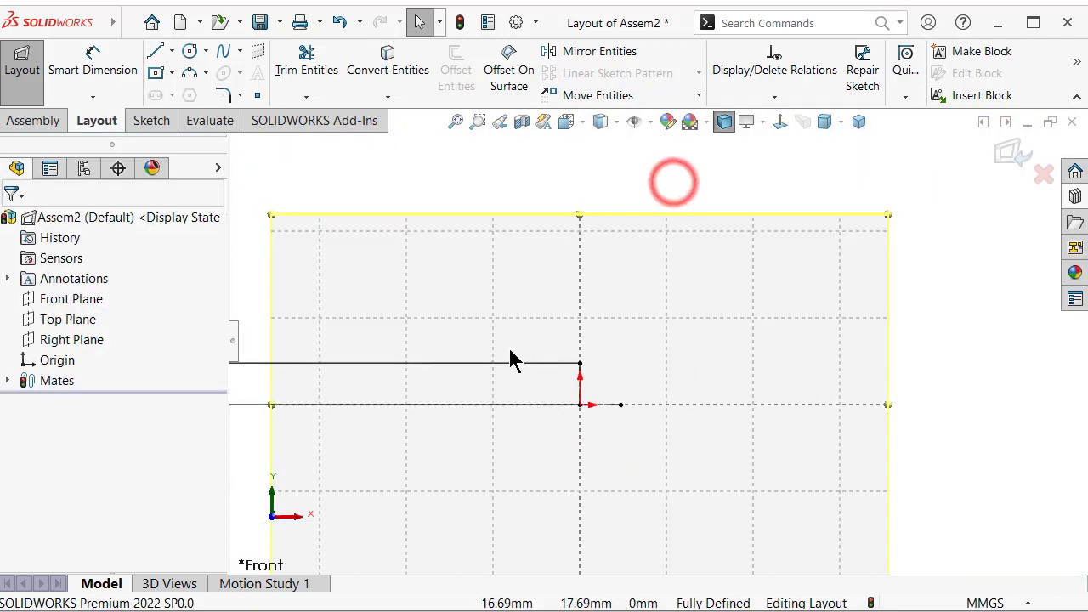
{"action": "key", "text": "f"}
{"action": "left_click_drag", "start_coordinate": [270, 366], "coordinate": [568, 374]}
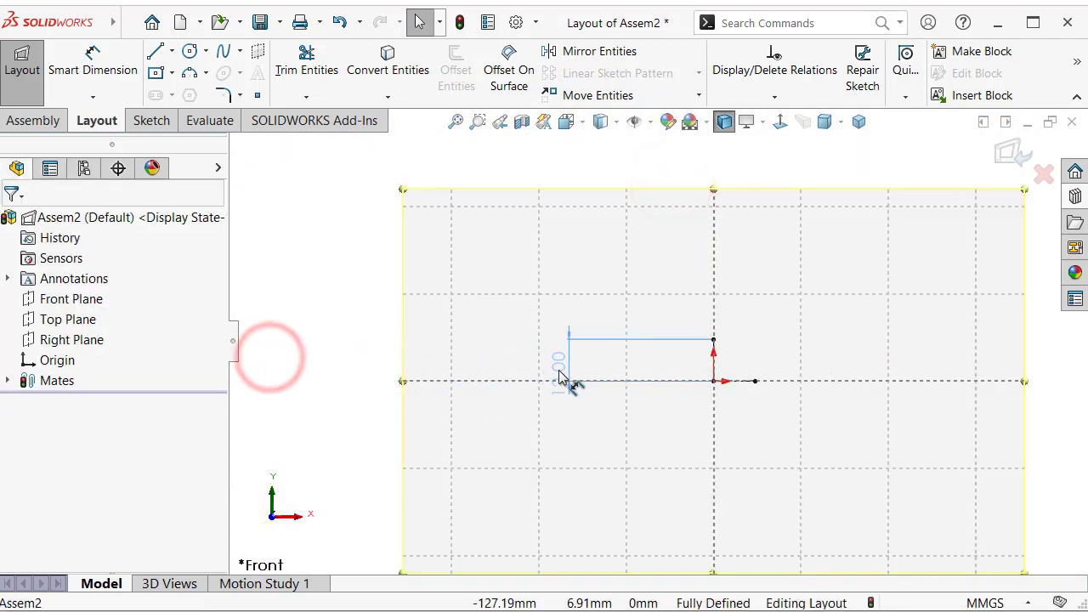
{"action": "scroll", "coordinate": [739, 374], "scroll_direction": "down", "scroll_amount": 2}
{"action": "scroll", "coordinate": [714, 340], "scroll_direction": "down", "scroll_amount": 3}
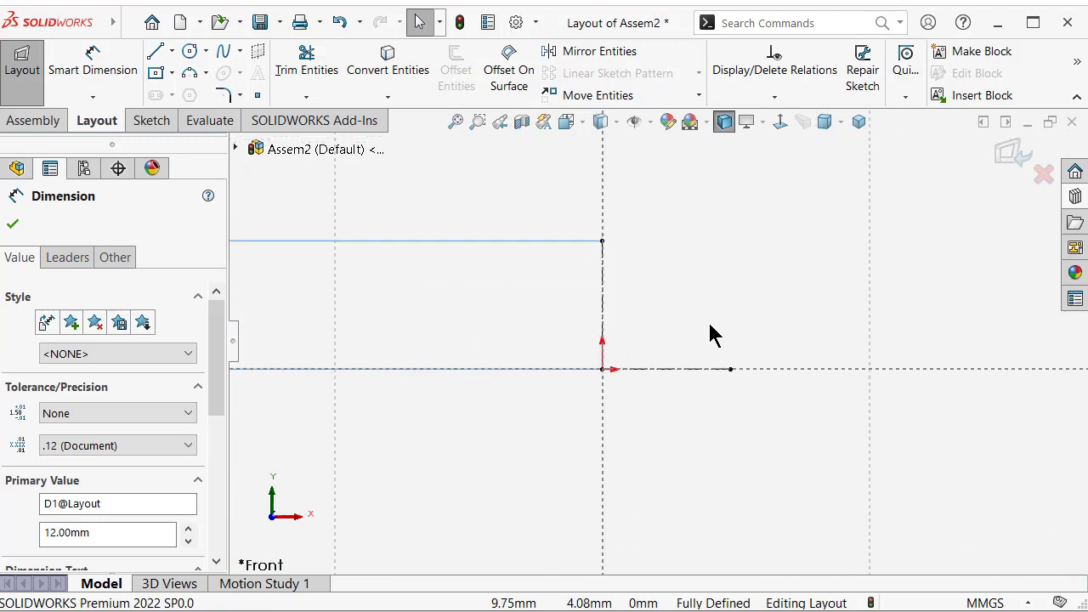
{"action": "scroll", "coordinate": [715, 331], "scroll_direction": "up", "scroll_amount": 2}
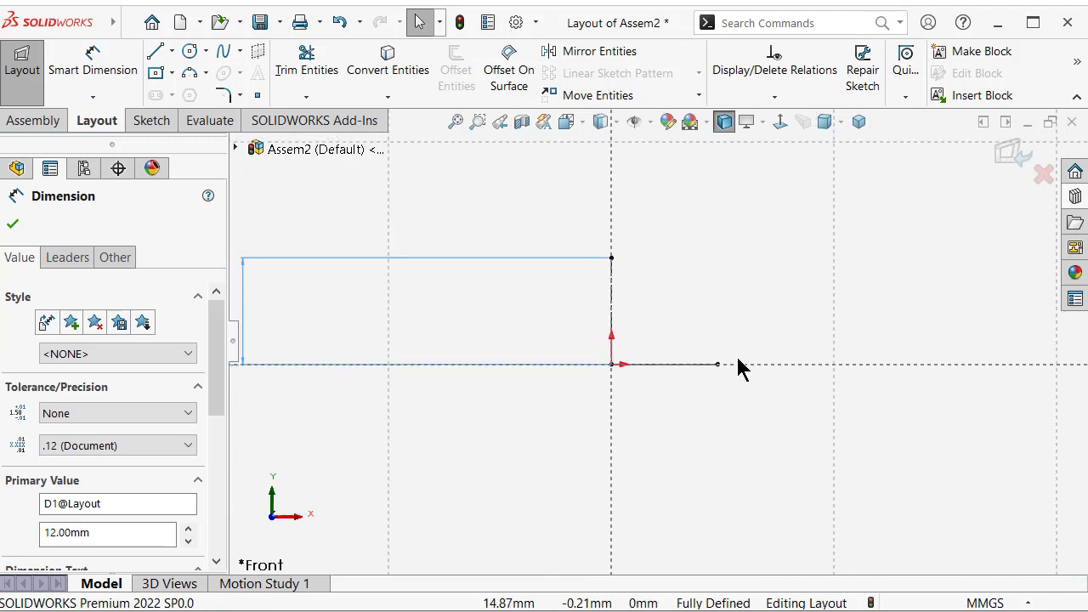
{"action": "scroll", "coordinate": [710, 334], "scroll_direction": "down", "scroll_amount": 3}
{"action": "scroll", "coordinate": [691, 330], "scroll_direction": "up", "scroll_amount": 1}
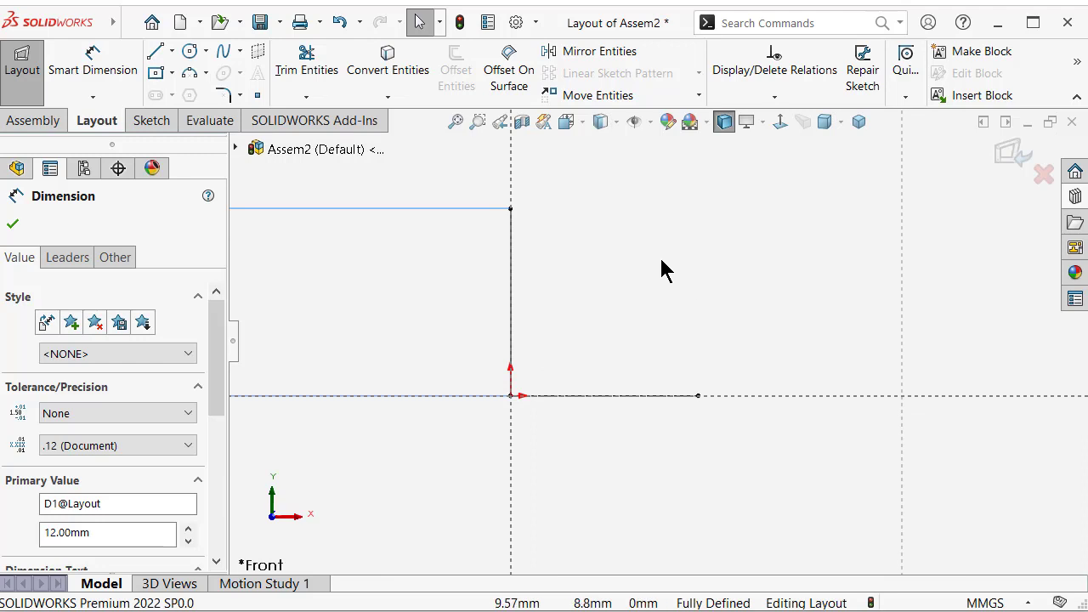
Step: Draw a vertical construction line from a midpoint on the horizontal centerline
{"action": "key", "text": "s"}
{"action": "left_click", "coordinate": [833, 286]}
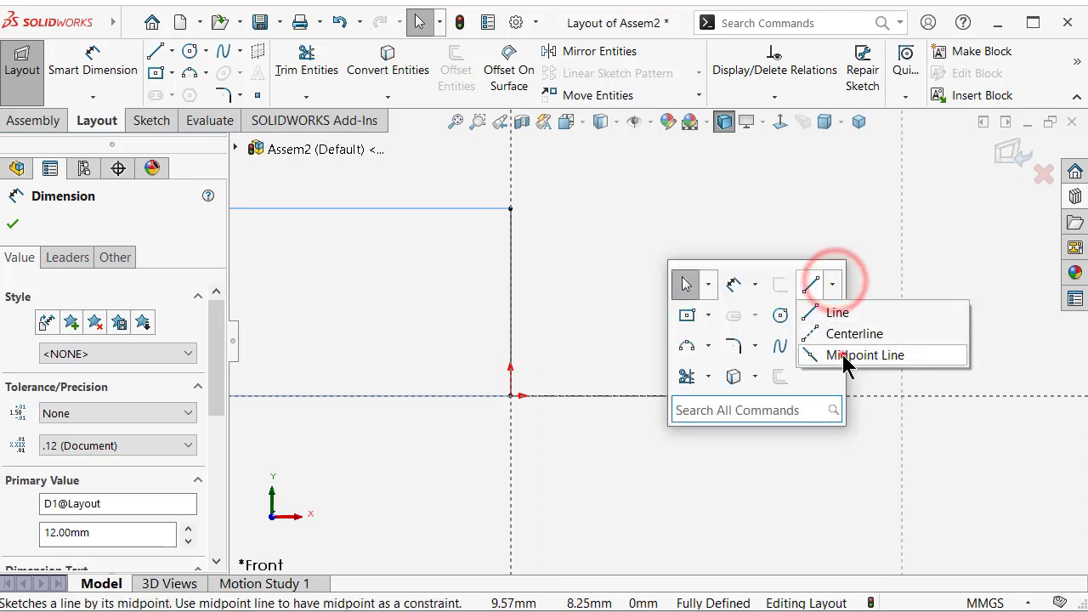
{"action": "left_click", "coordinate": [842, 355]}
{"action": "left_click", "coordinate": [661, 396]}
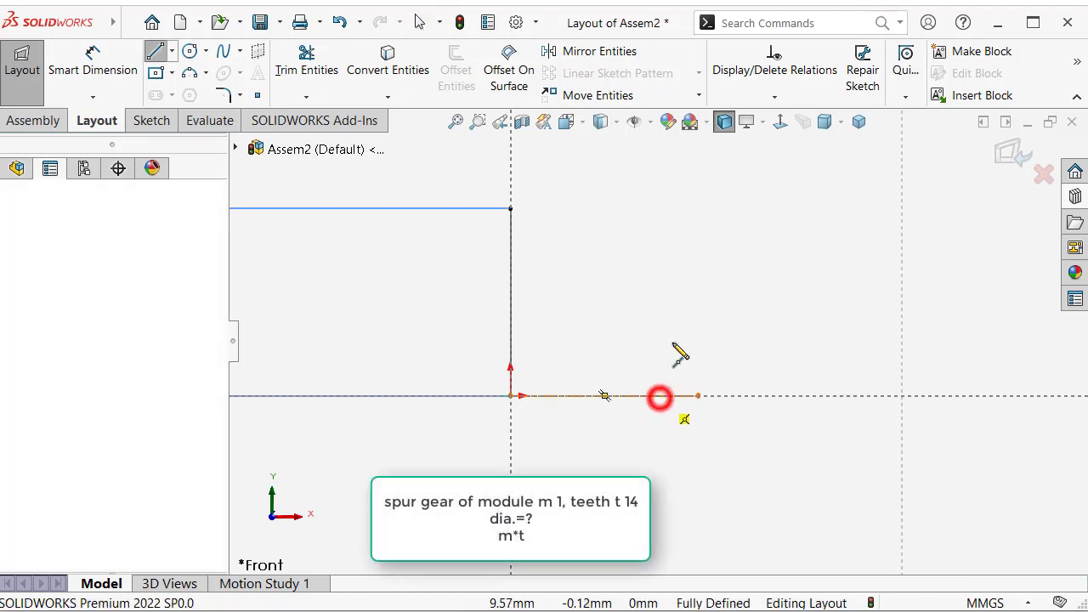
{"action": "left_click", "coordinate": [660, 283]}
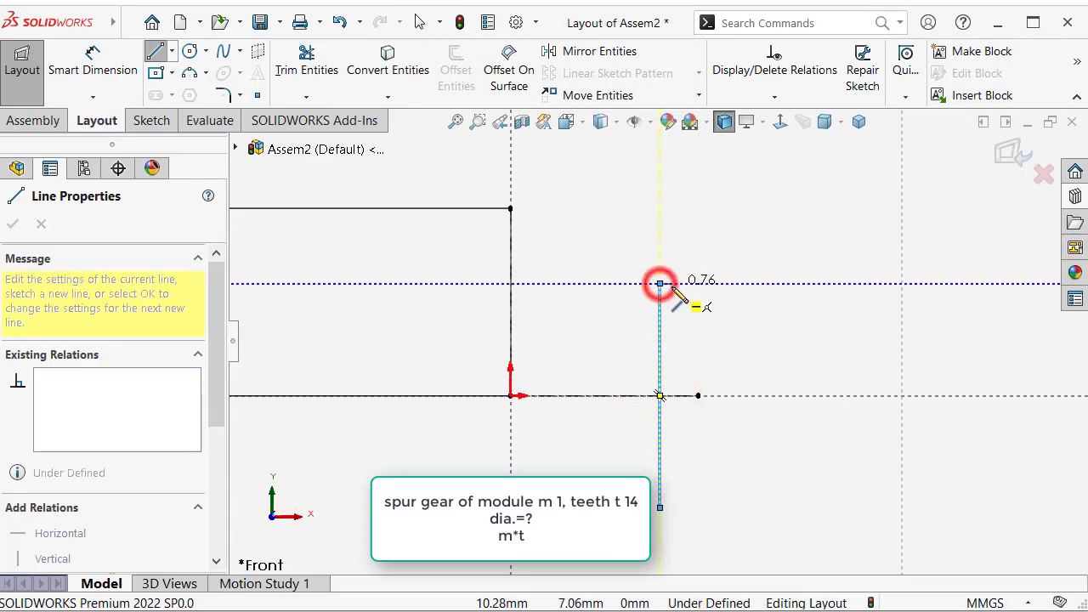
{"action": "key", "text": "Escape"}
{"action": "left_click", "coordinate": [661, 305]}
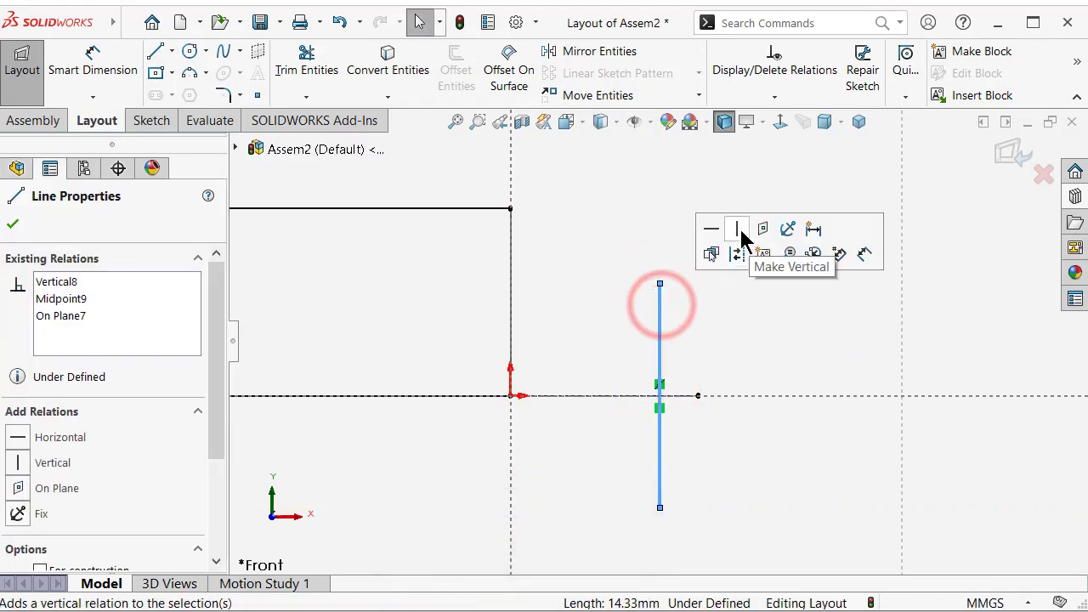
{"action": "left_click", "coordinate": [738, 229]}
{"action": "left_click", "coordinate": [729, 270]}
{"action": "left_click", "coordinate": [661, 309]}
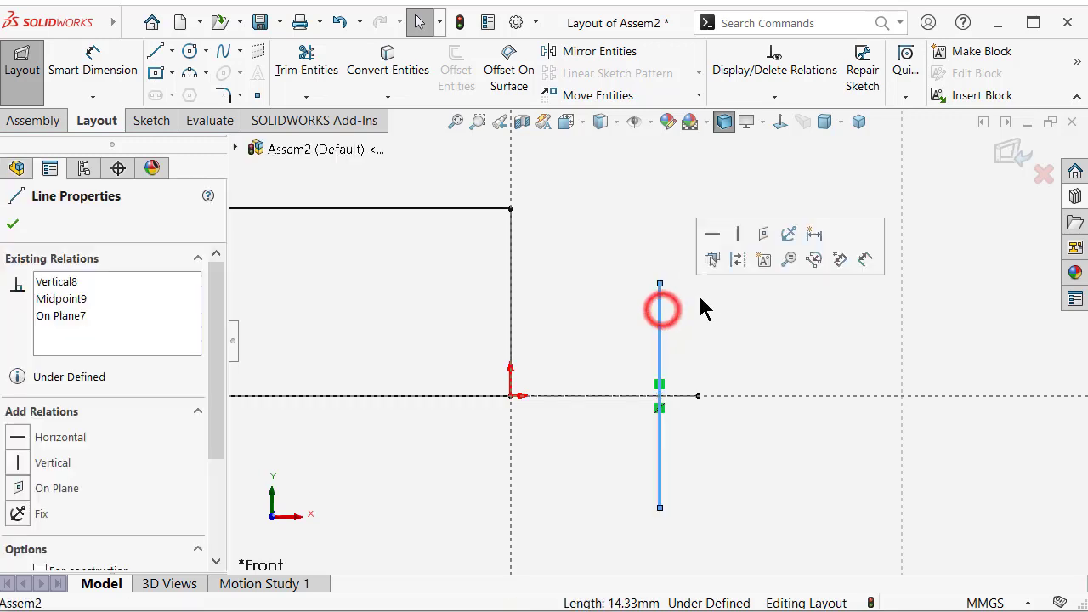
{"action": "left_click", "coordinate": [734, 259]}
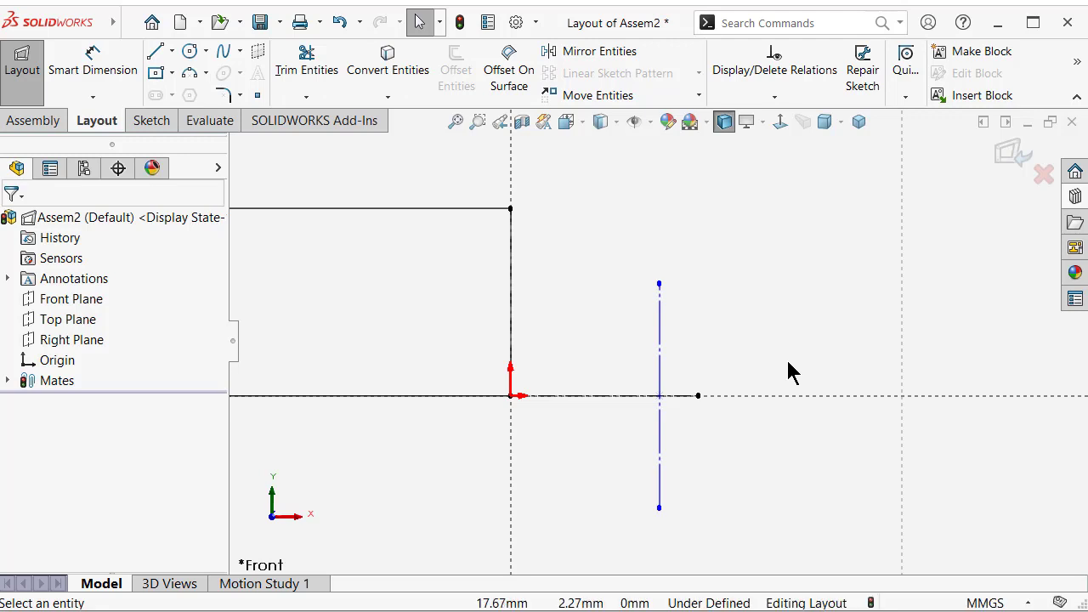
Step: Dimension the new construction line to 14 mm long
{"action": "right_click_drag", "start_coordinate": [788, 372], "coordinate": [795, 225]}
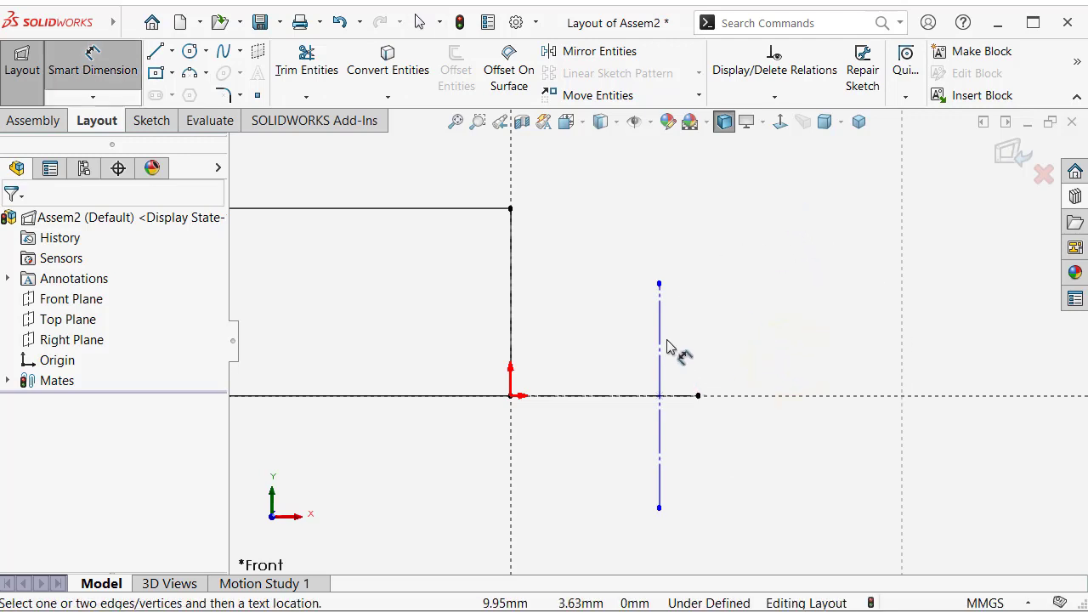
{"action": "left_click", "coordinate": [773, 353]}
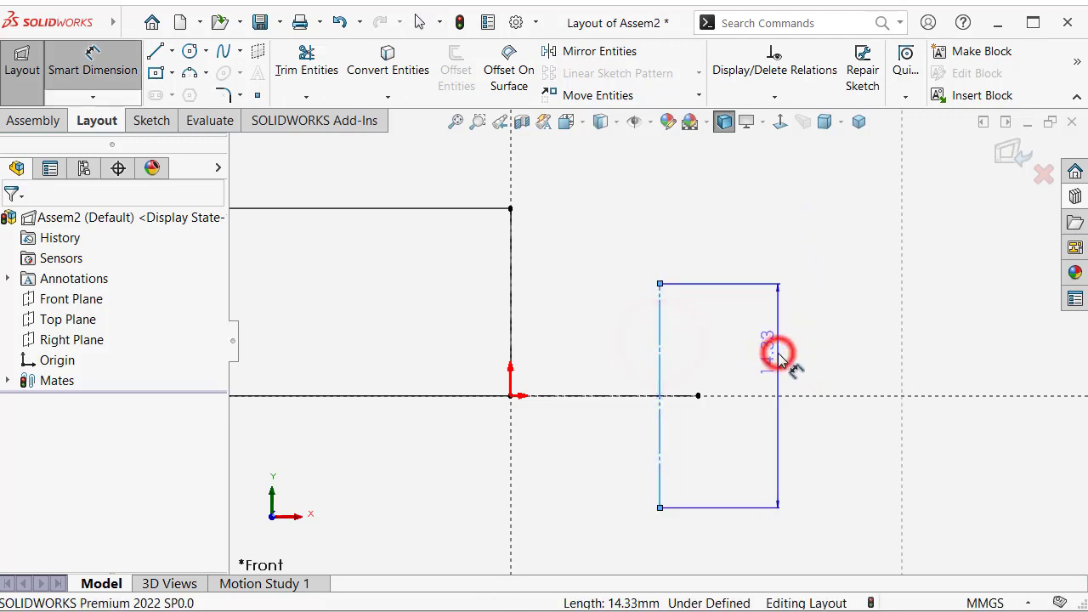
{"action": "type", "text": "14"}
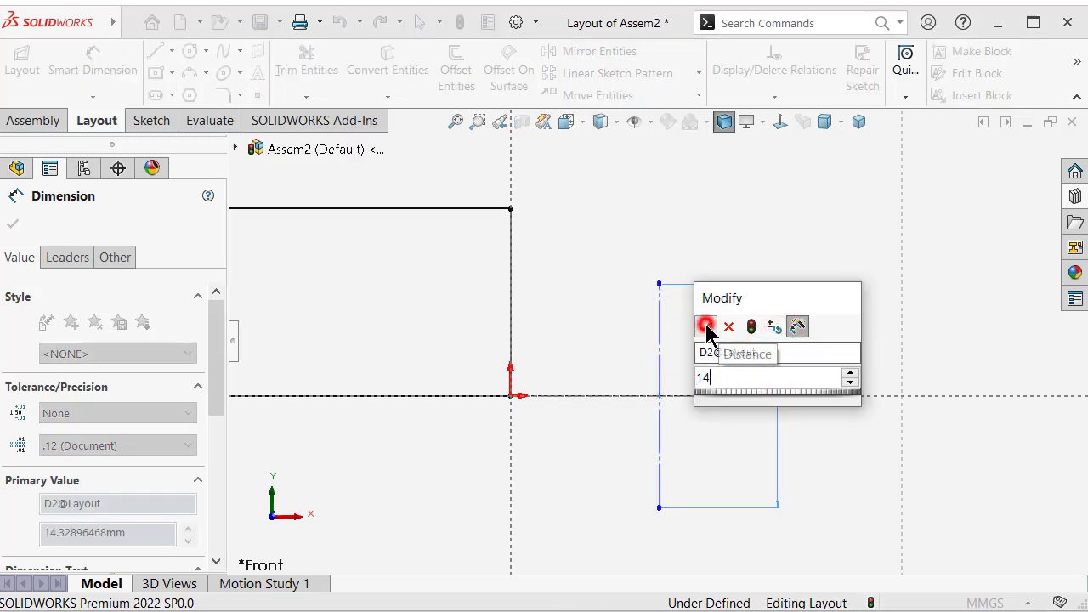
{"action": "left_click", "coordinate": [705, 326]}
Step: Set the line's offset from the centerline end to 3.95 mm and narrow the rectangle
{"action": "left_click", "coordinate": [698, 396]}
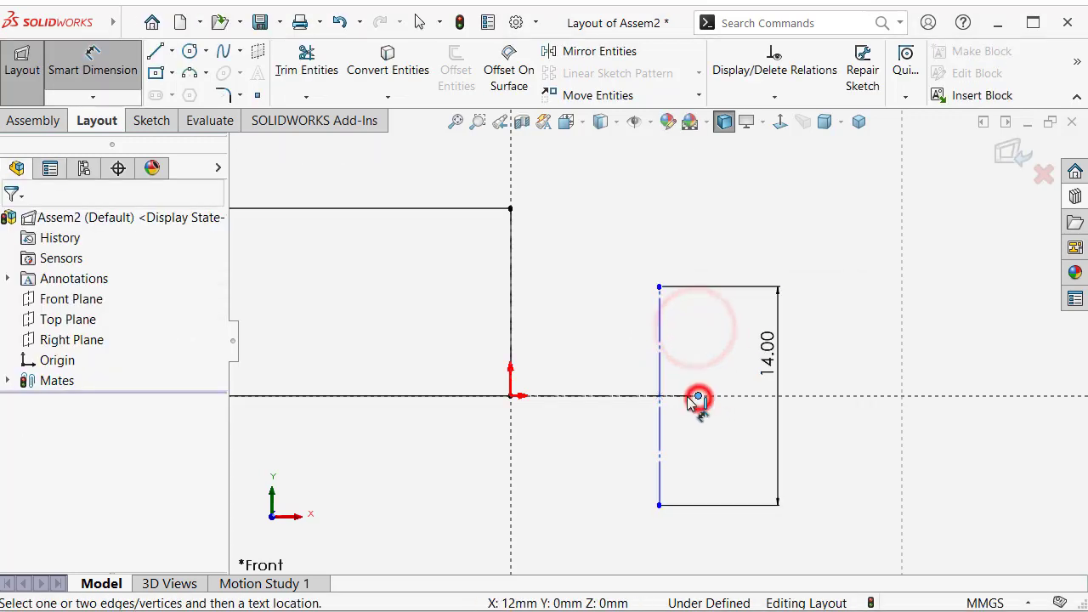
{"action": "left_click", "coordinate": [658, 384]}
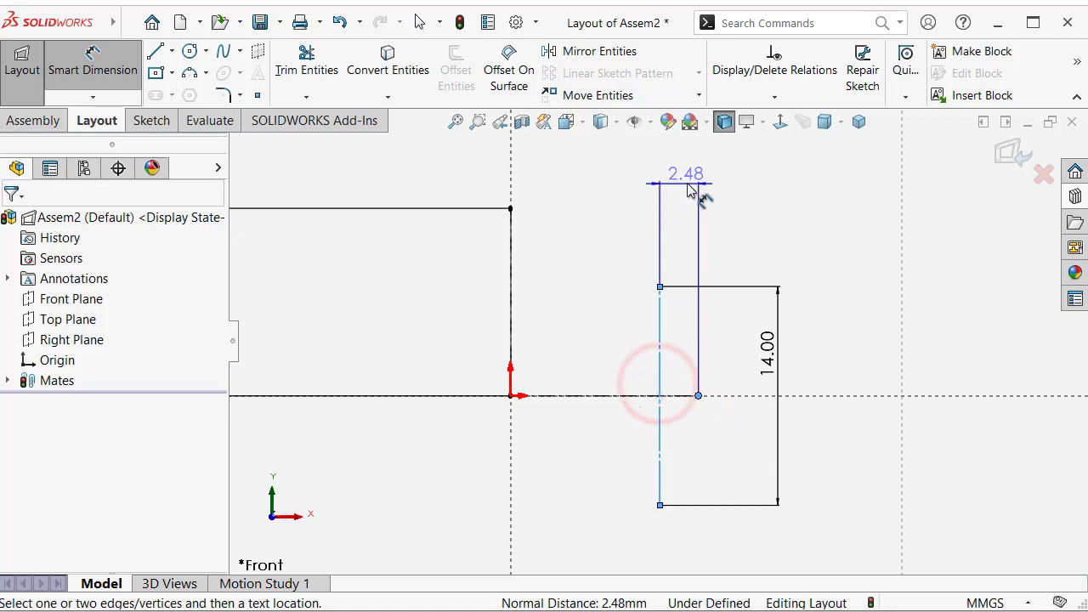
{"action": "left_click", "coordinate": [690, 186]}
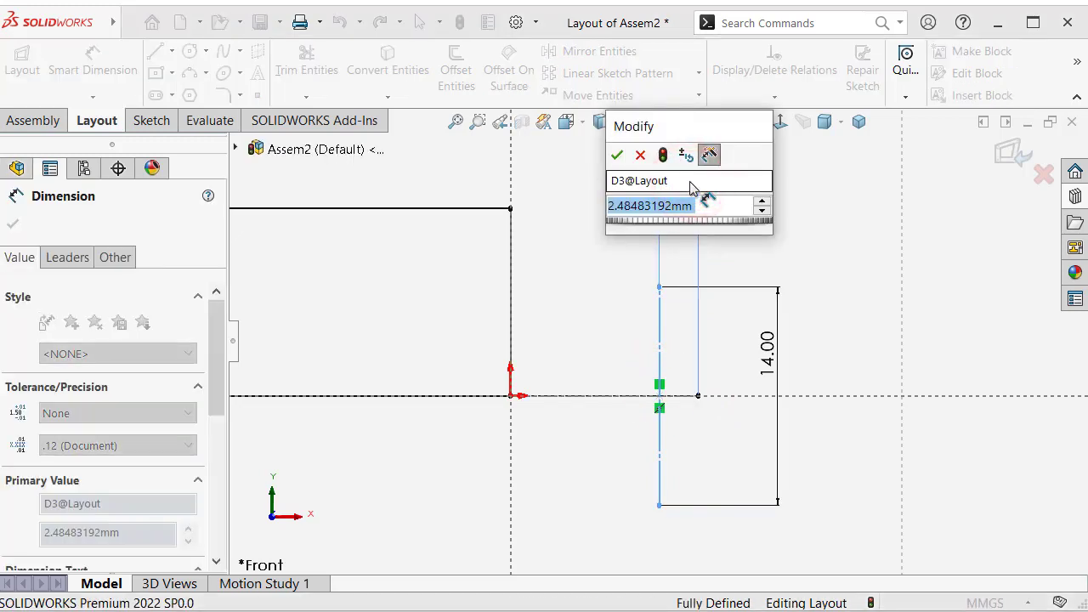
{"action": "type", "text": "2.95"}
{"action": "key", "text": "Escape"}
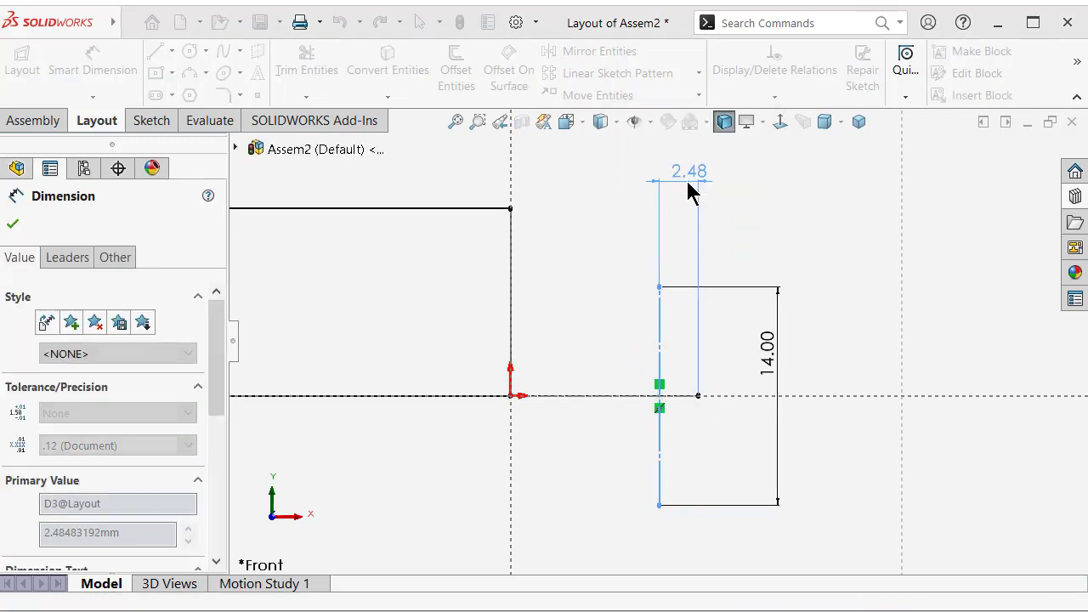
{"action": "left_click", "coordinate": [583, 194]}
{"action": "left_click", "coordinate": [680, 180]}
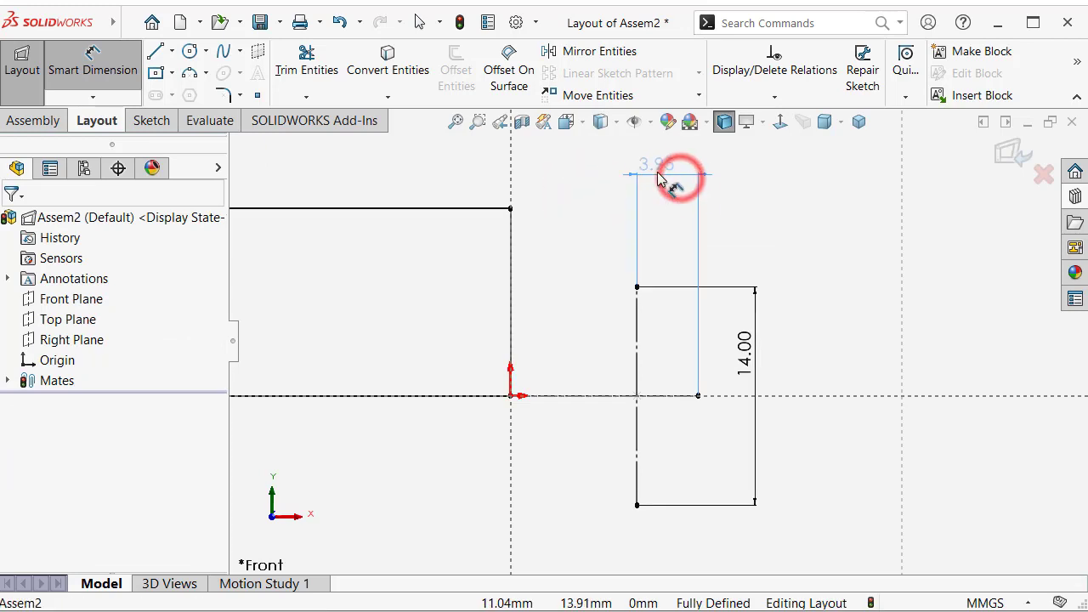
{"action": "key", "text": "f"}
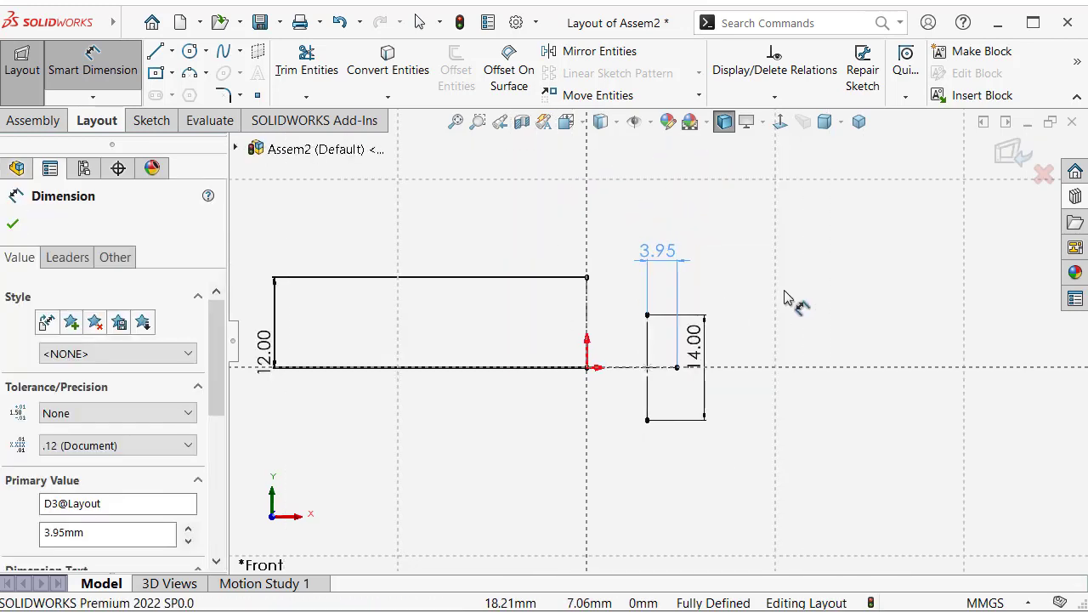
{"action": "left_click_drag", "start_coordinate": [272, 340], "coordinate": [519, 340]}
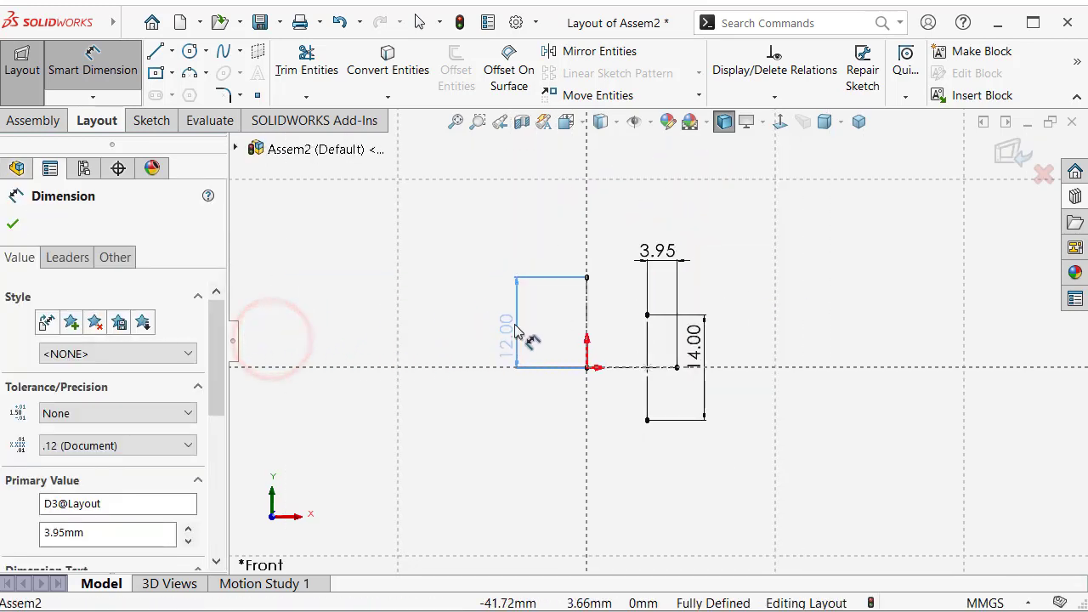
{"action": "left_click", "coordinate": [433, 282]}
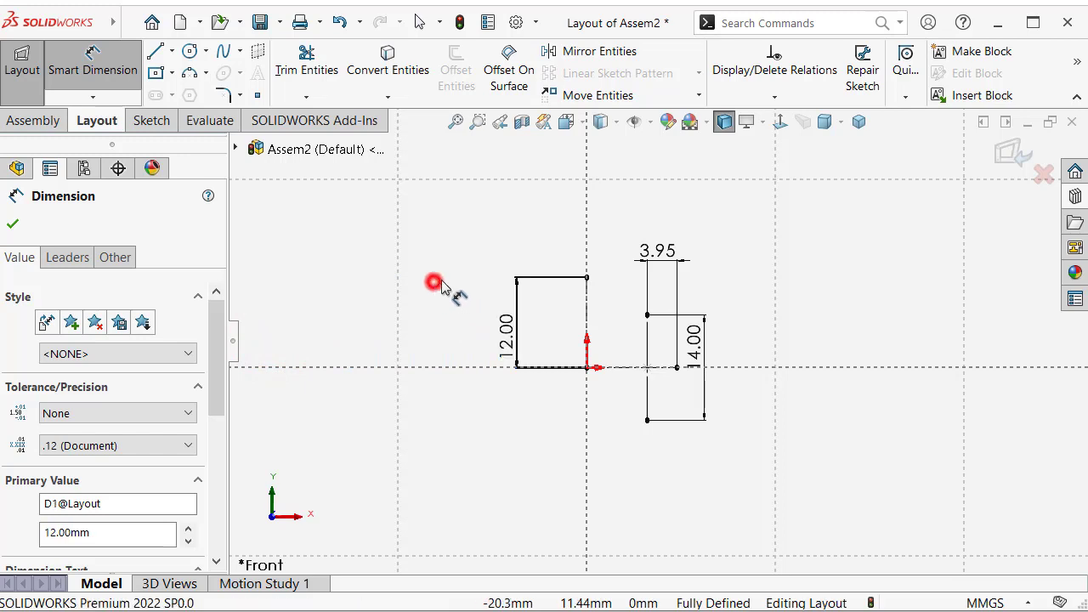
Step: Exit the layout and drag the Toolbox ISO Straight Miter Gear into Assem2
{"action": "left_click", "coordinate": [1007, 161]}
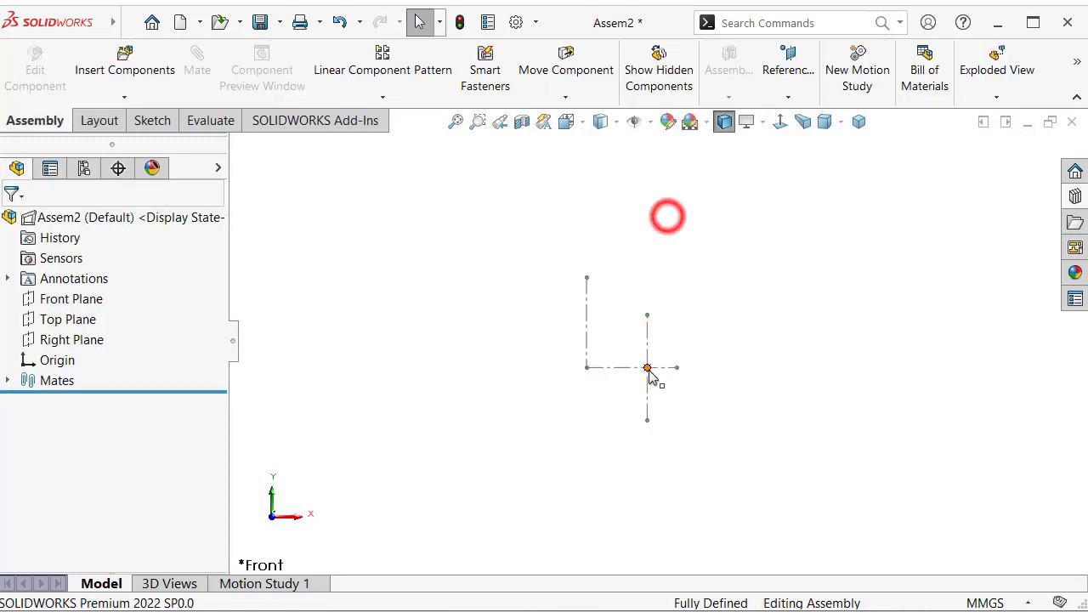
{"action": "scroll", "coordinate": [649, 374], "scroll_direction": "down", "scroll_amount": 3}
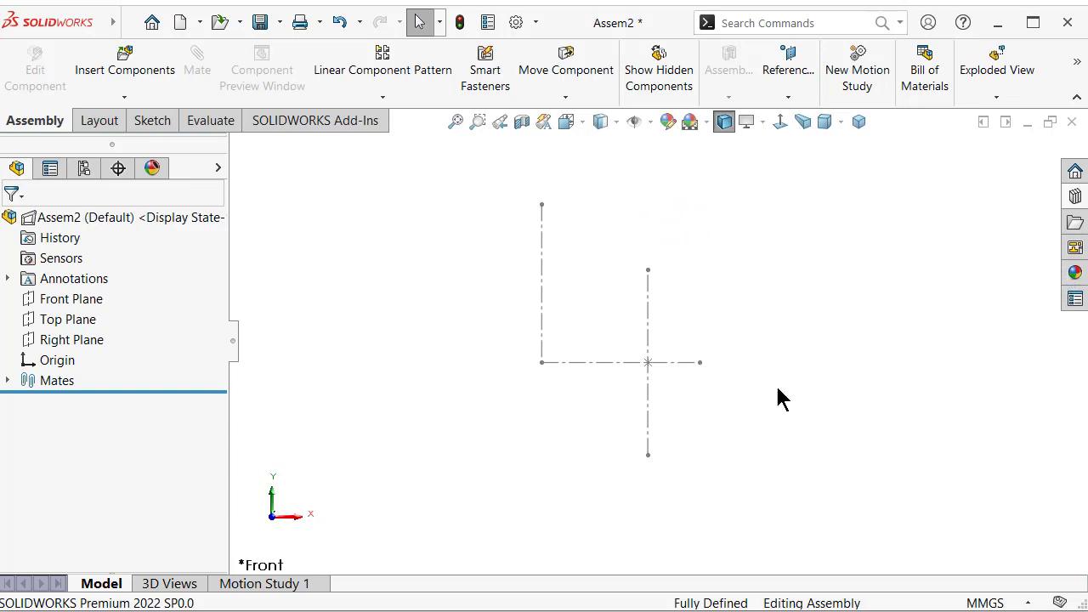
{"action": "left_click", "coordinate": [1075, 196]}
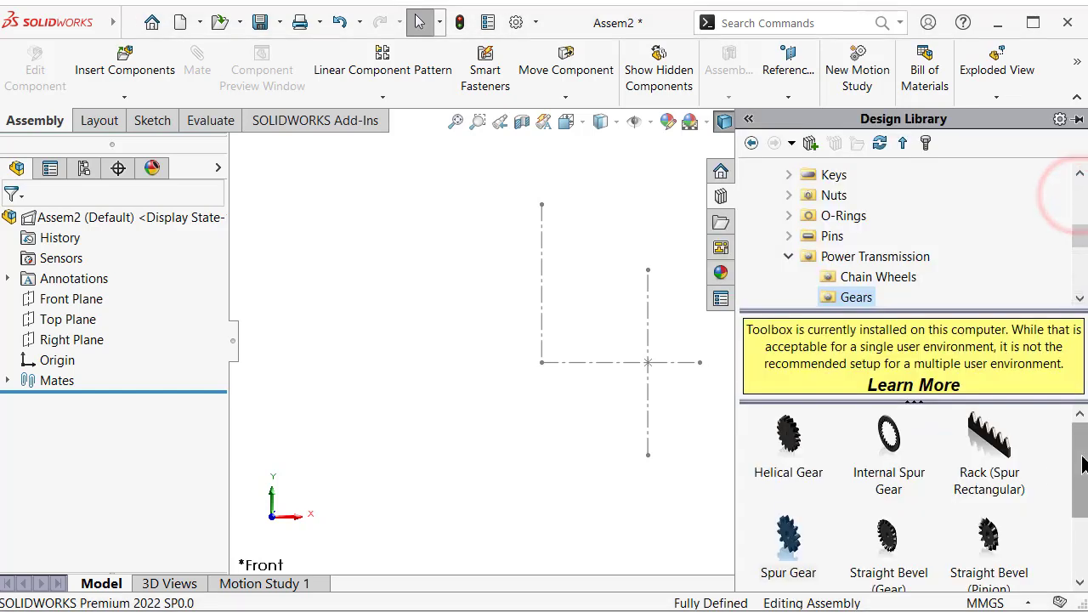
{"action": "scroll", "coordinate": [859, 237], "scroll_direction": "up", "scroll_amount": 1}
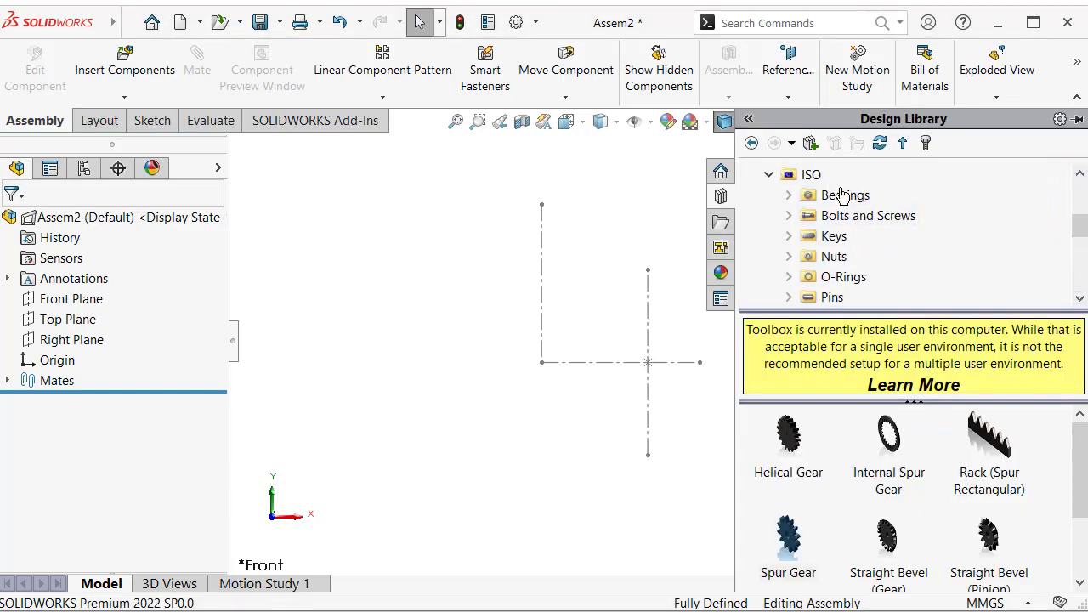
{"action": "left_click_drag", "start_coordinate": [1080, 228], "coordinate": [1085, 246]}
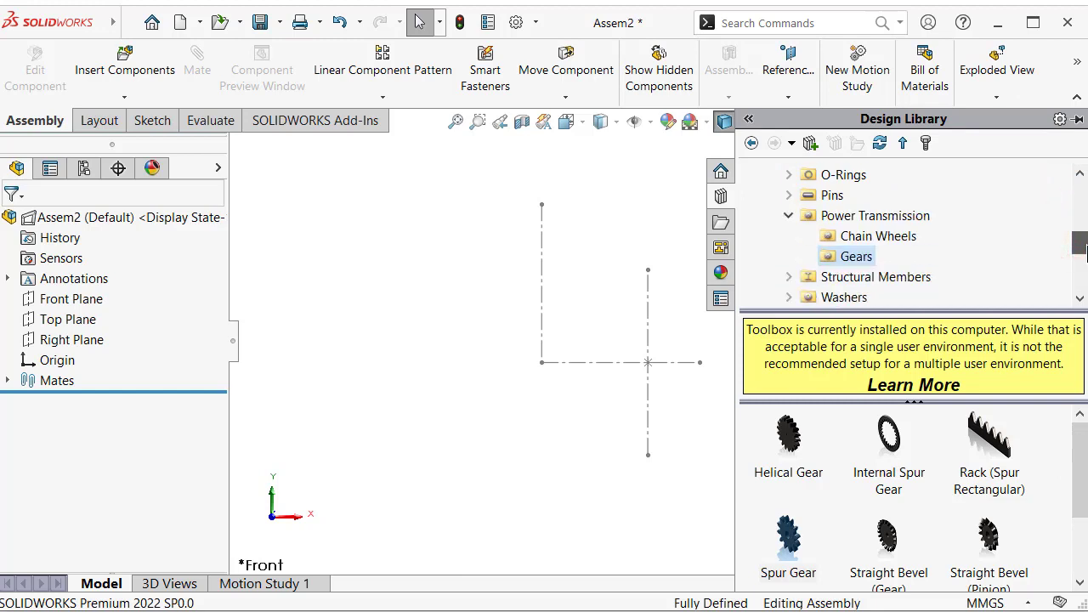
{"action": "left_click_drag", "start_coordinate": [1079, 421], "coordinate": [1080, 557]}
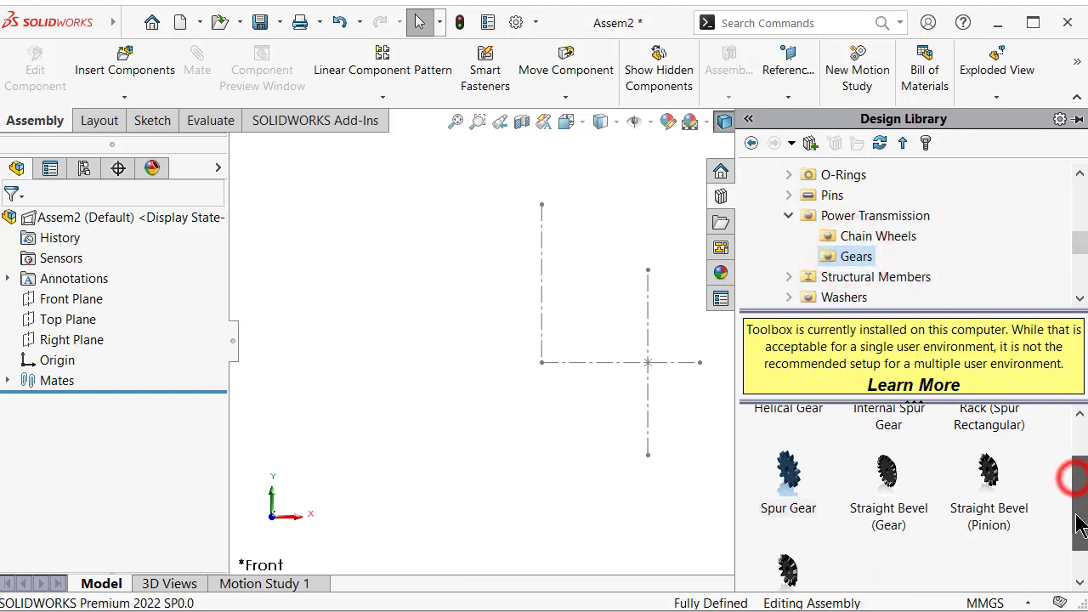
{"action": "left_click_drag", "start_coordinate": [799, 544], "coordinate": [605, 433]}
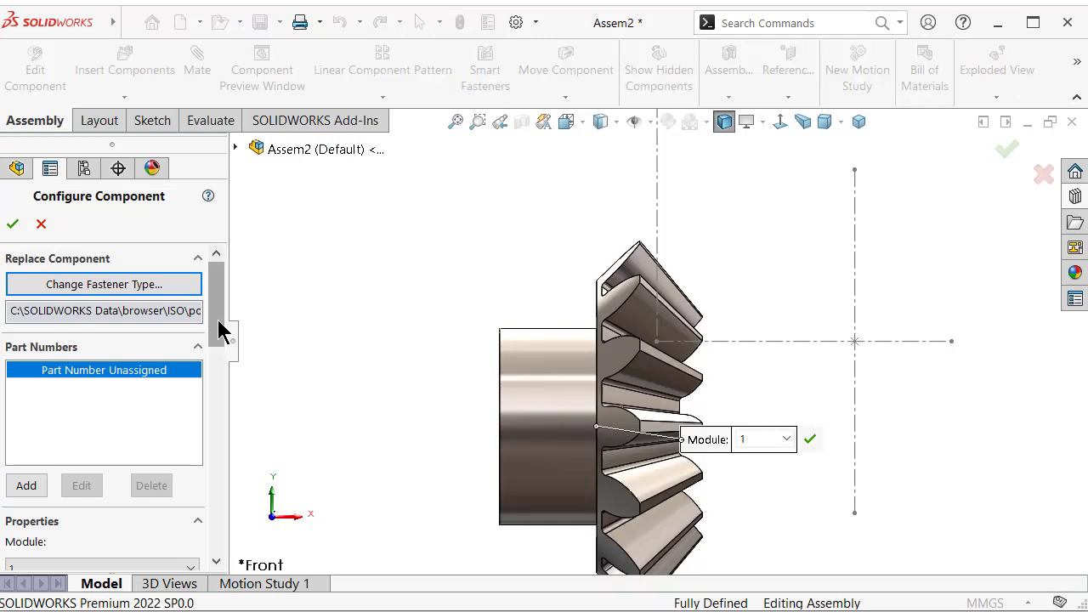
Step: Configure the miter gear: module 1, 14 teeth, 14.5 pressure angle, 4 mm shaft diameter
{"action": "left_click_drag", "start_coordinate": [218, 329], "coordinate": [218, 378]}
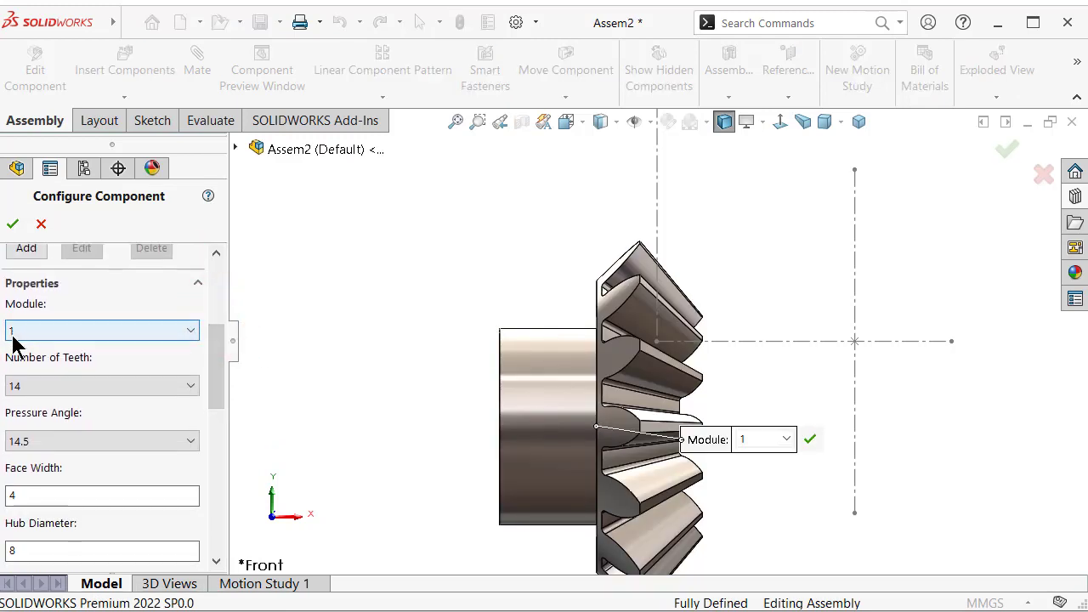
{"action": "left_click", "coordinate": [21, 337]}
{"action": "left_click", "coordinate": [20, 340]}
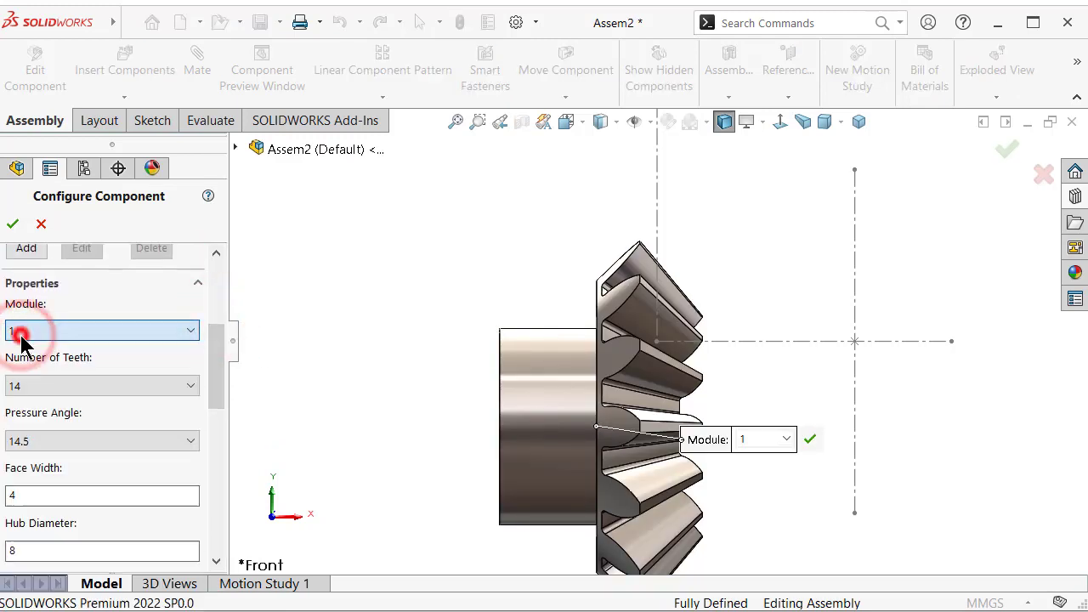
{"action": "left_click", "coordinate": [31, 387]}
{"action": "left_click", "coordinate": [102, 386]}
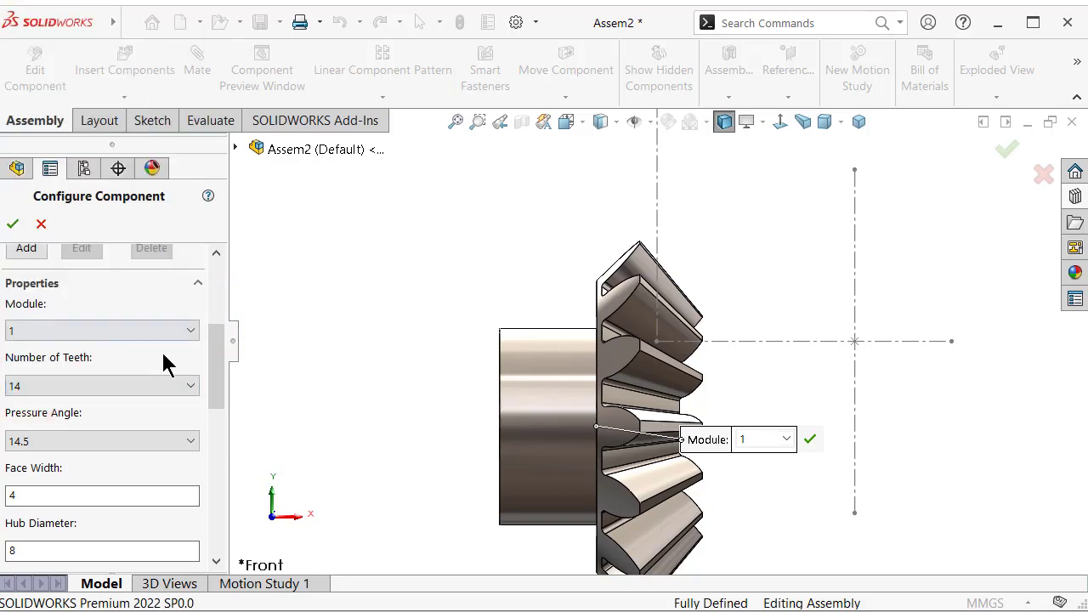
{"action": "mouse_move", "coordinate": [218, 363]}
{"action": "left_mouse_down"}
{"action": "mouse_move", "coordinate": [230, 389]}
{"action": "mouse_move", "coordinate": [216, 391]}
{"action": "left_mouse_up"}
{"action": "left_click", "coordinate": [190, 291]}
{"action": "left_click", "coordinate": [171, 326]}
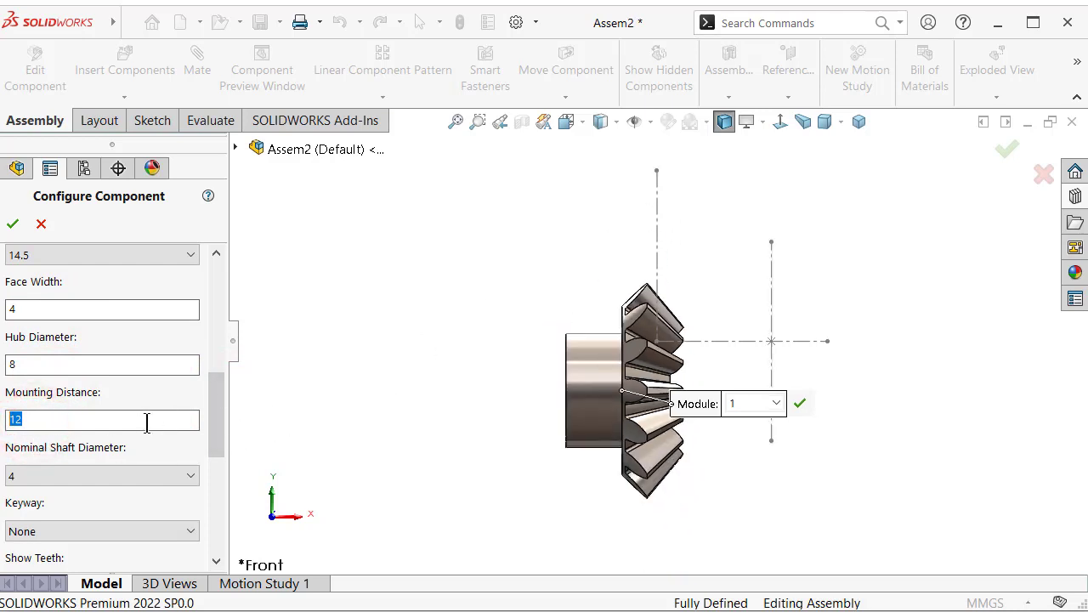
{"action": "left_click_drag", "start_coordinate": [212, 444], "coordinate": [214, 460]}
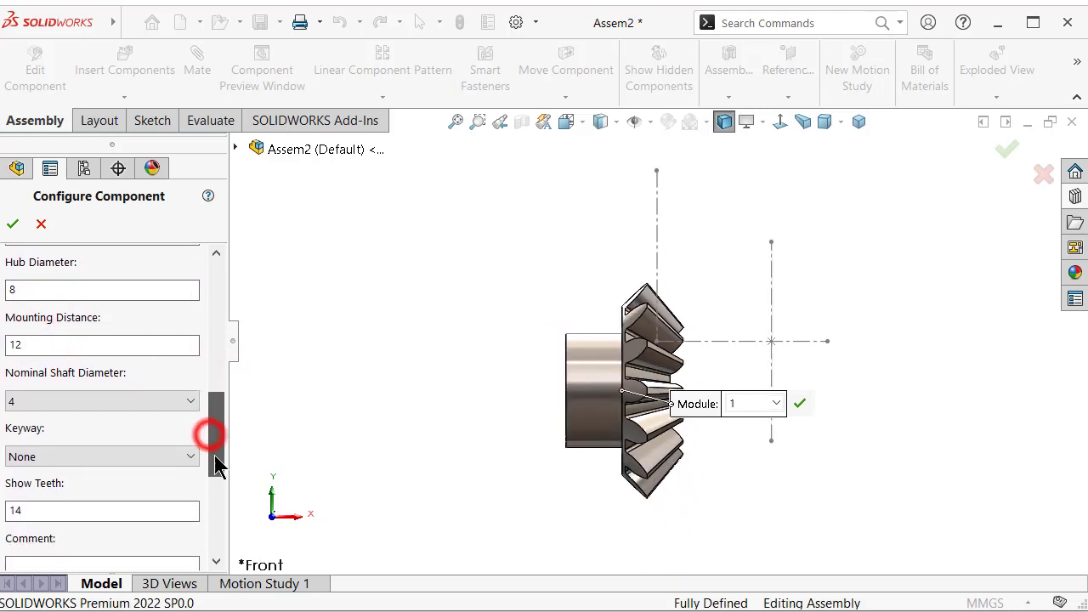
{"action": "left_click", "coordinate": [21, 395]}
{"action": "left_click", "coordinate": [21, 389]}
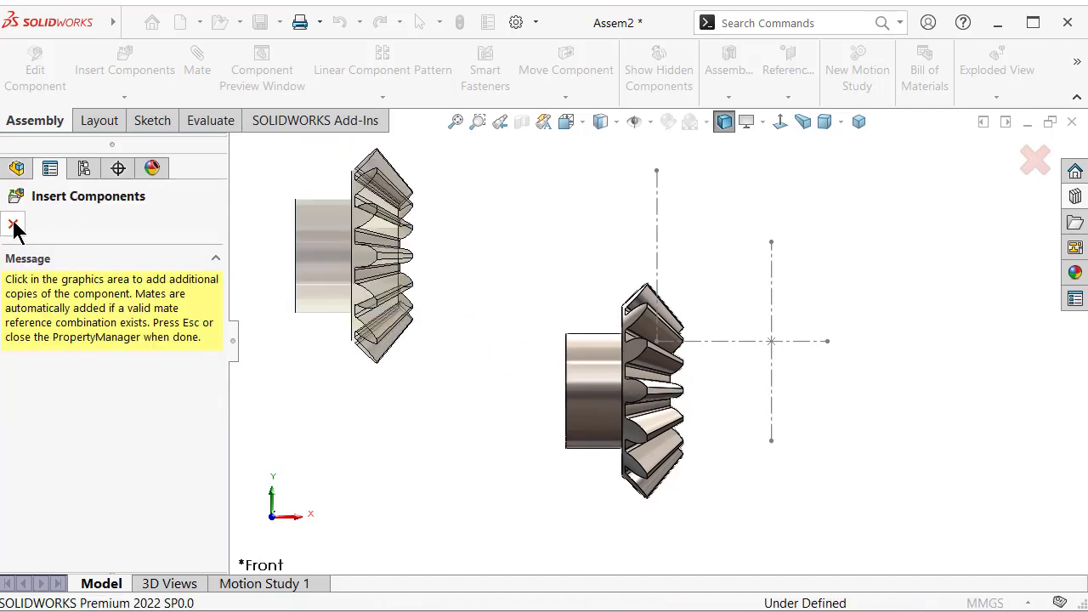
Step: Stop inserting copies and set the miter gear component to Float
{"action": "left_click", "coordinate": [13, 223]}
{"action": "scroll", "coordinate": [654, 392], "scroll_direction": "down", "scroll_amount": 2}
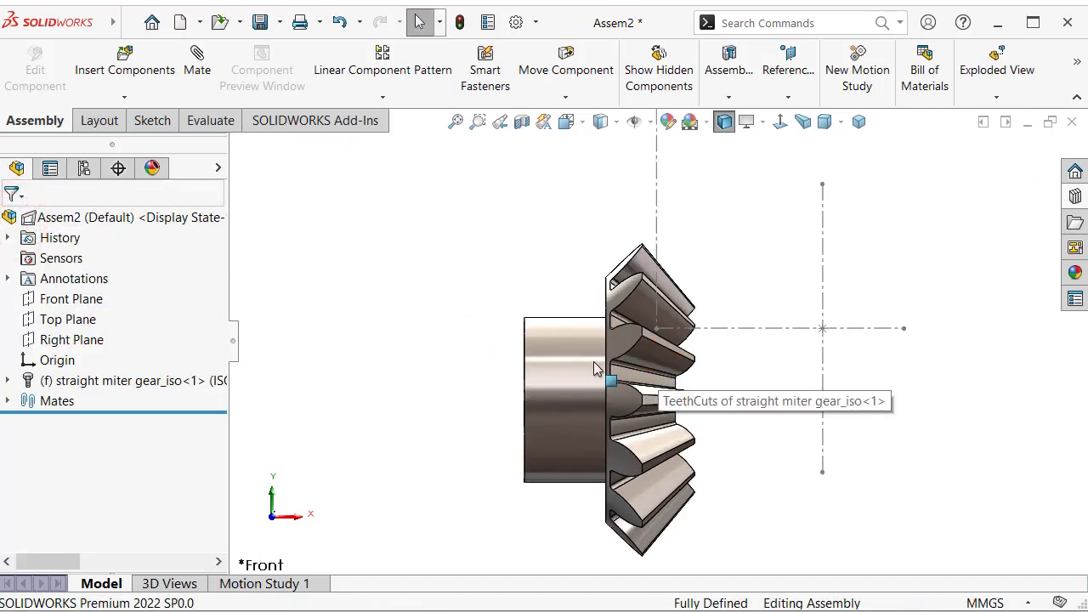
{"action": "right_click", "coordinate": [110, 382]}
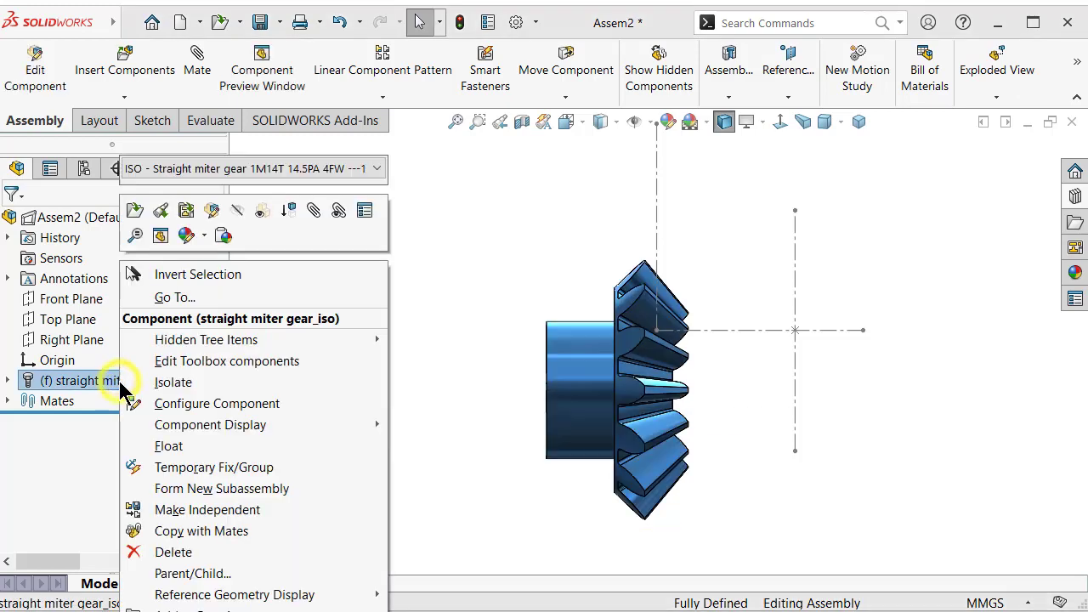
{"action": "left_click", "coordinate": [204, 447]}
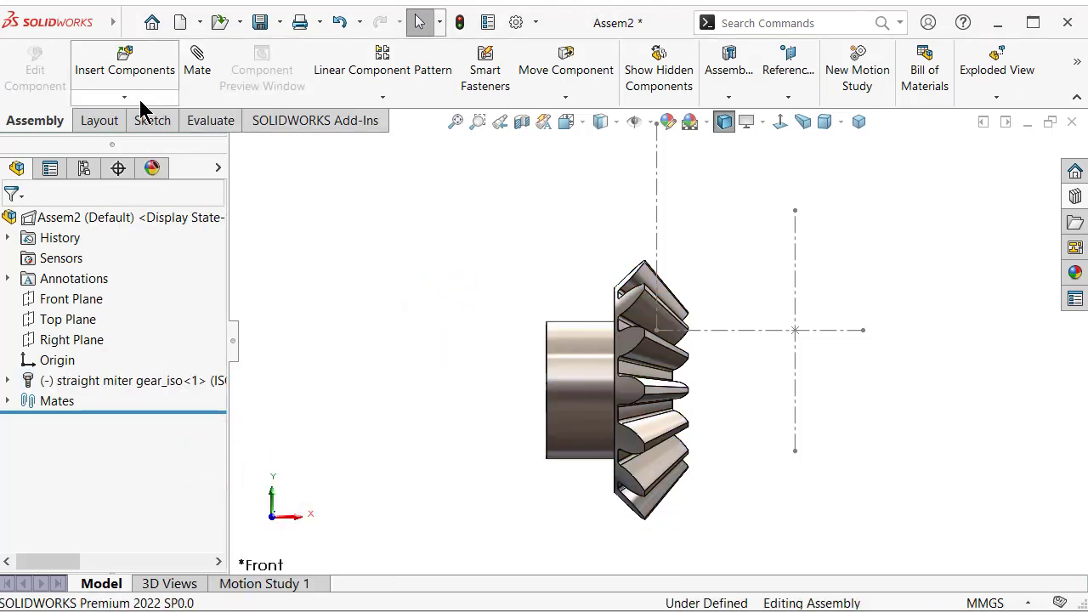
Step: Rotate the gear so its hub faces the other way, shown in isometric view
{"action": "left_click", "coordinate": [565, 97]}
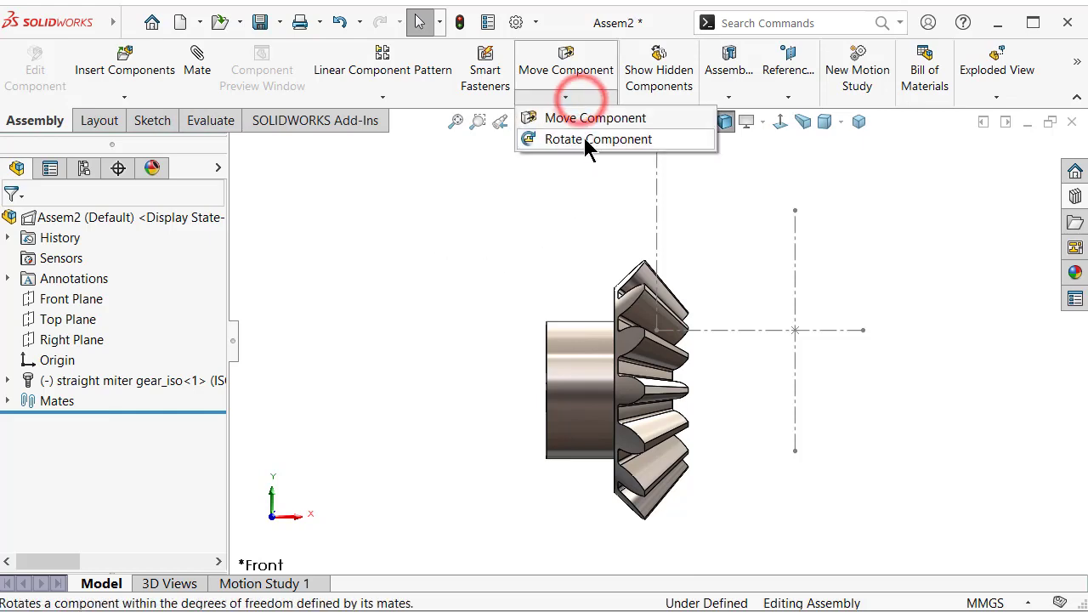
{"action": "left_click", "coordinate": [586, 140]}
{"action": "left_click_drag", "start_coordinate": [593, 408], "coordinate": [793, 434]}
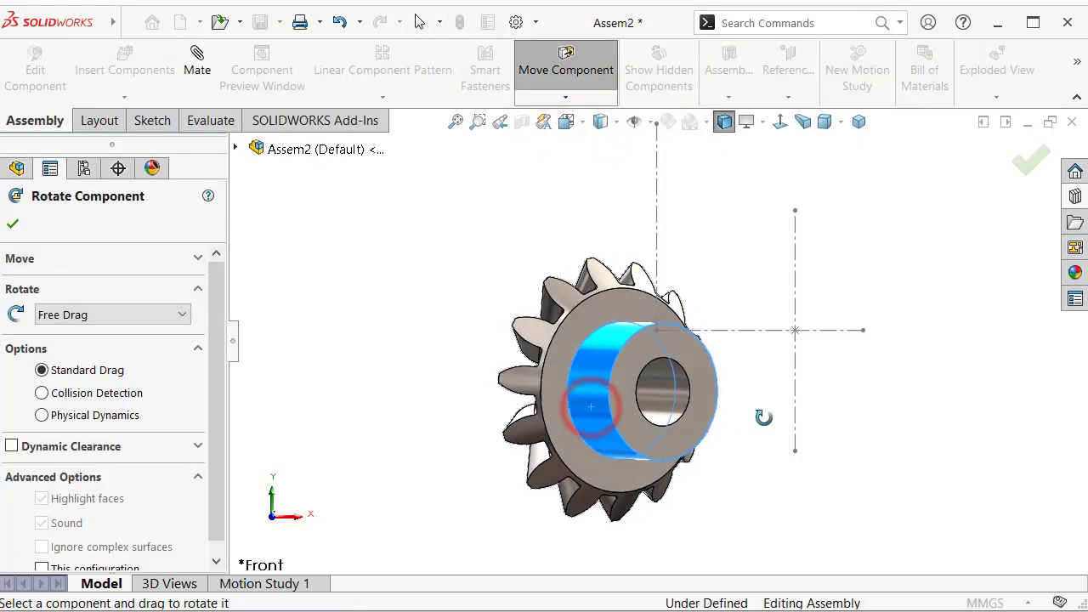
{"action": "left_click_drag", "start_coordinate": [423, 338], "coordinate": [424, 337]}
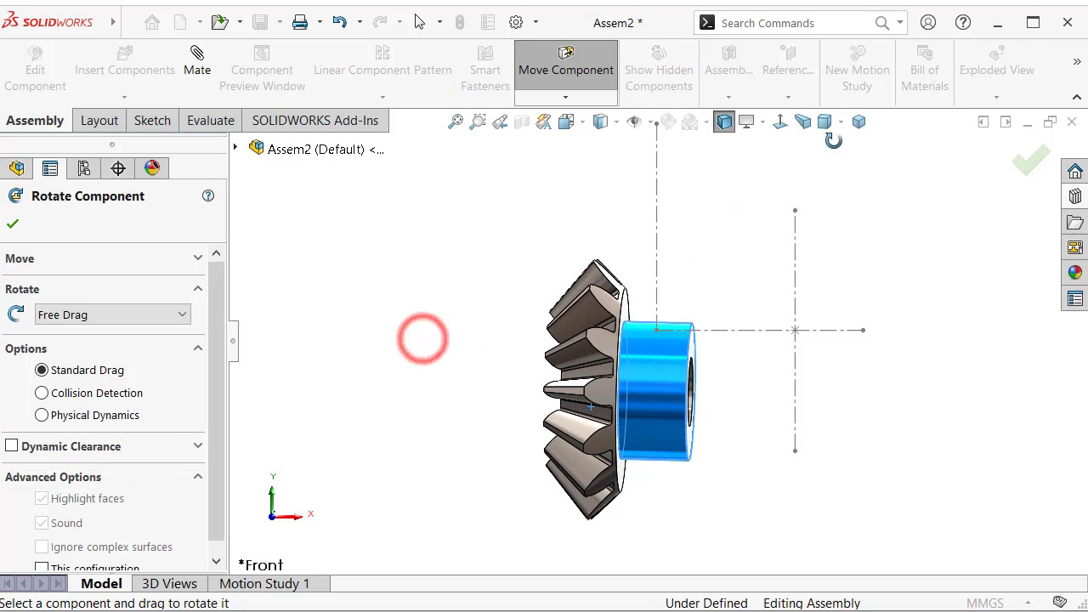
{"action": "left_click", "coordinate": [858, 121]}
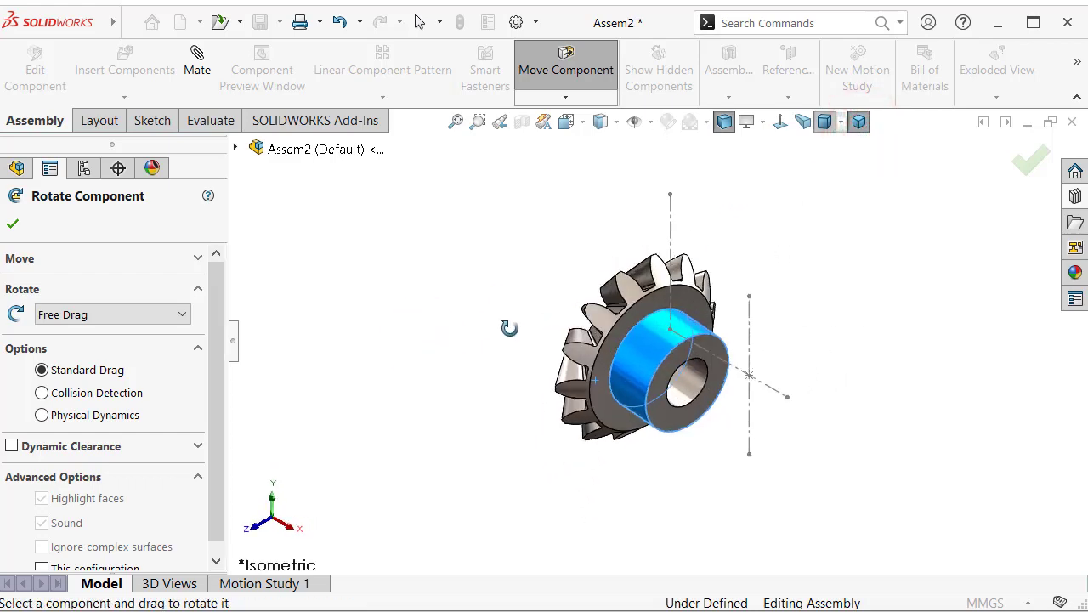
{"action": "scroll", "coordinate": [509, 328], "scroll_direction": "down", "scroll_amount": 3}
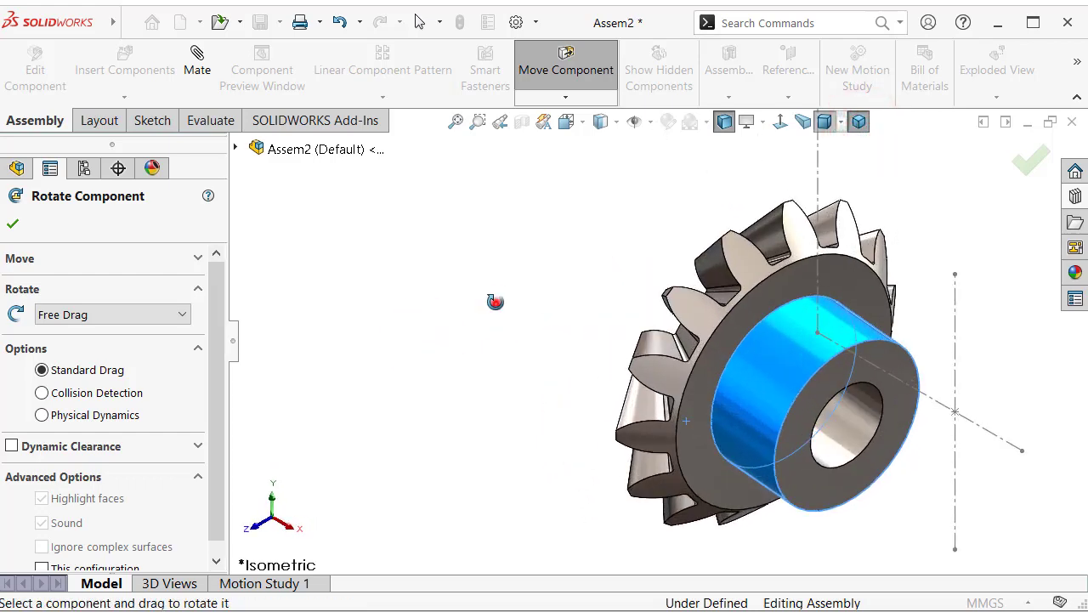
{"action": "left_click", "coordinate": [17, 225]}
{"action": "left_click", "coordinate": [850, 442]}
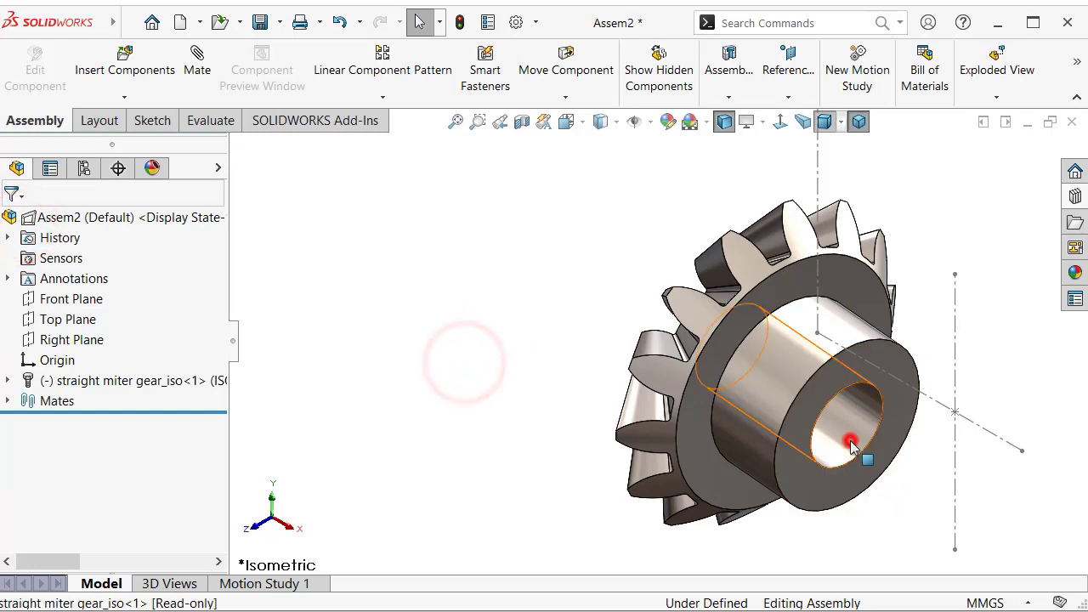
Step: Mate the gear's bore concentric with the horizontal layout centerline
{"action": "left_click", "coordinate": [992, 435]}
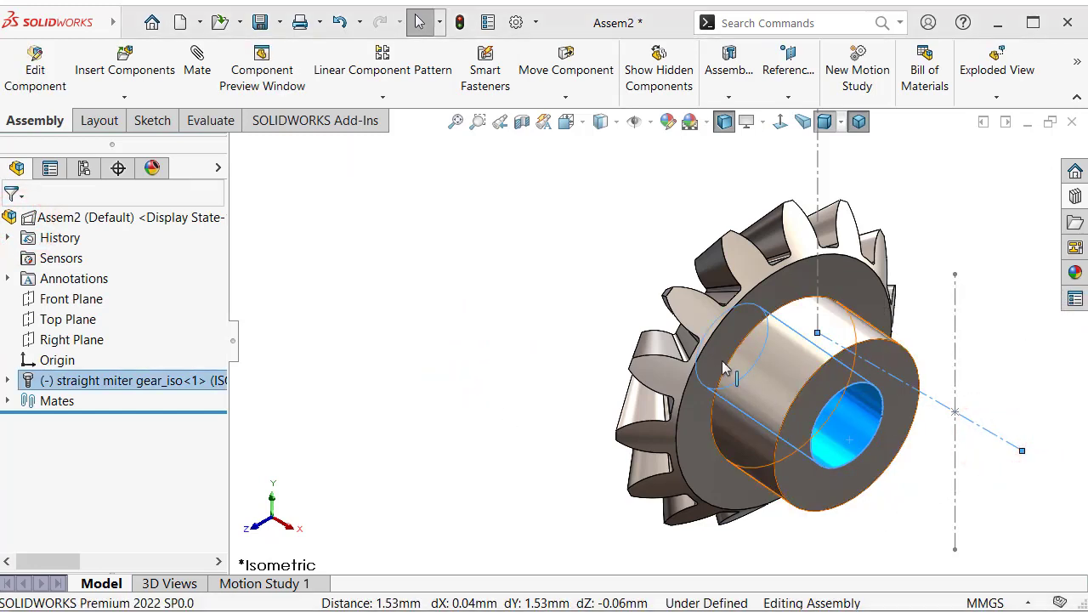
{"action": "left_click", "coordinate": [532, 265]}
{"action": "scroll", "coordinate": [838, 360], "scroll_direction": "up", "scroll_amount": 3}
{"action": "scroll", "coordinate": [782, 376], "scroll_direction": "down", "scroll_amount": 2}
{"action": "scroll", "coordinate": [767, 376], "scroll_direction": "down", "scroll_amount": 1}
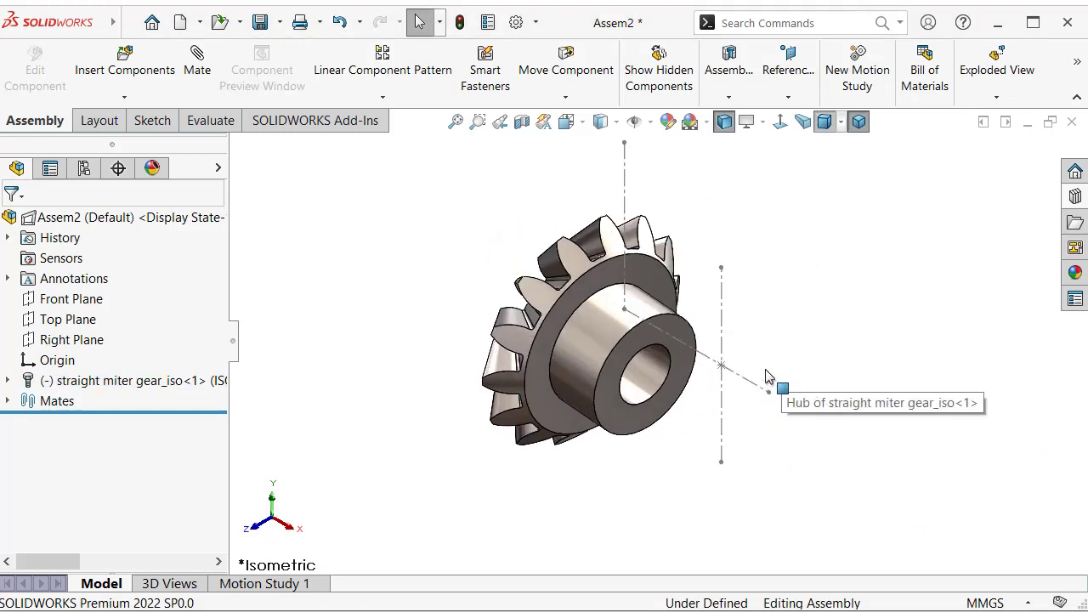
{"action": "scroll", "coordinate": [767, 377], "scroll_direction": "down", "scroll_amount": 1}
{"action": "left_click", "coordinate": [375, 236]}
{"action": "left_click", "coordinate": [620, 379]}
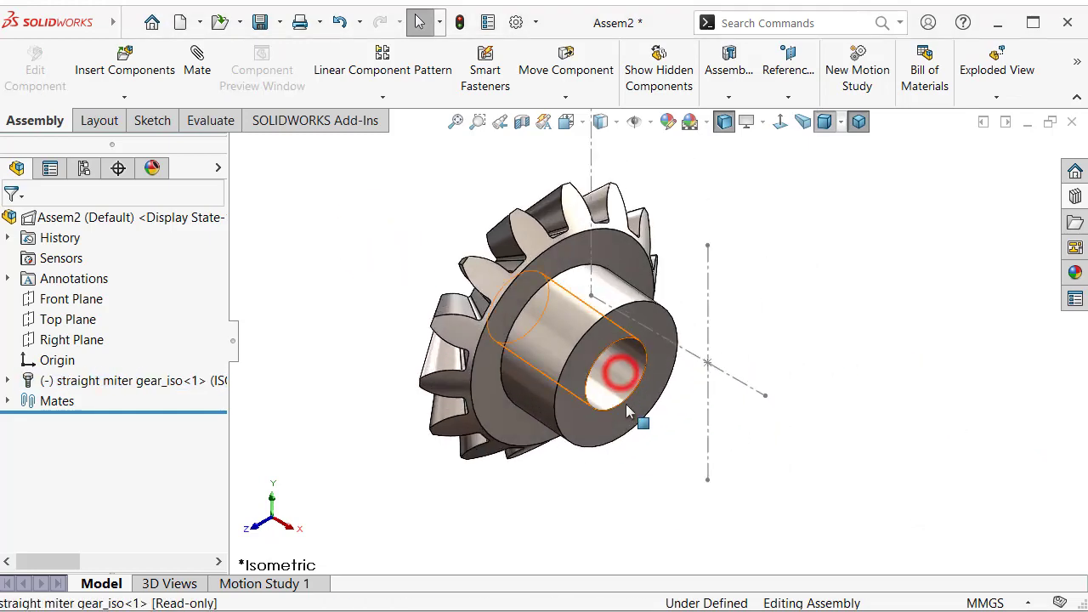
{"action": "left_click", "coordinate": [741, 387], "text": "ctrl"}
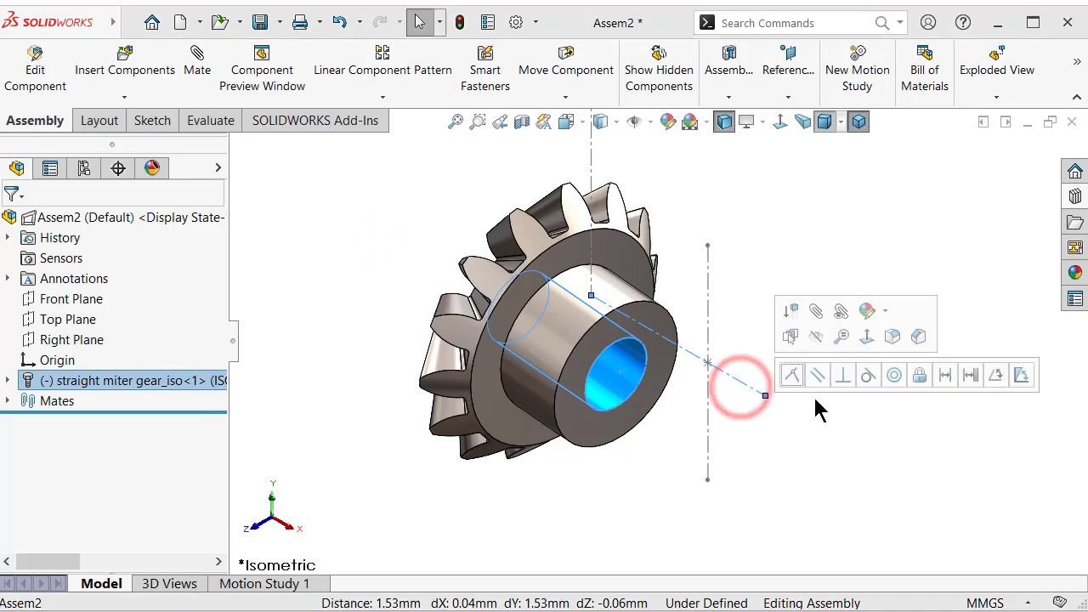
{"action": "left_click", "coordinate": [892, 376]}
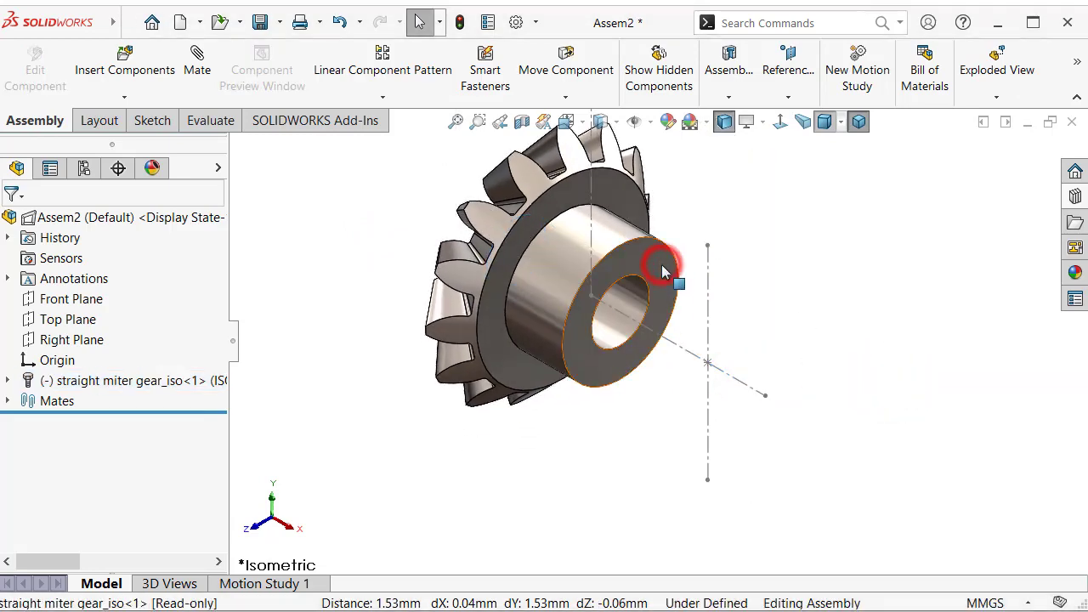
Step: Mate the hub's end face against the offset layout line, then select the gear
{"action": "left_click", "coordinate": [663, 270]}
{"action": "left_click", "coordinate": [765, 396], "text": "ctrl"}
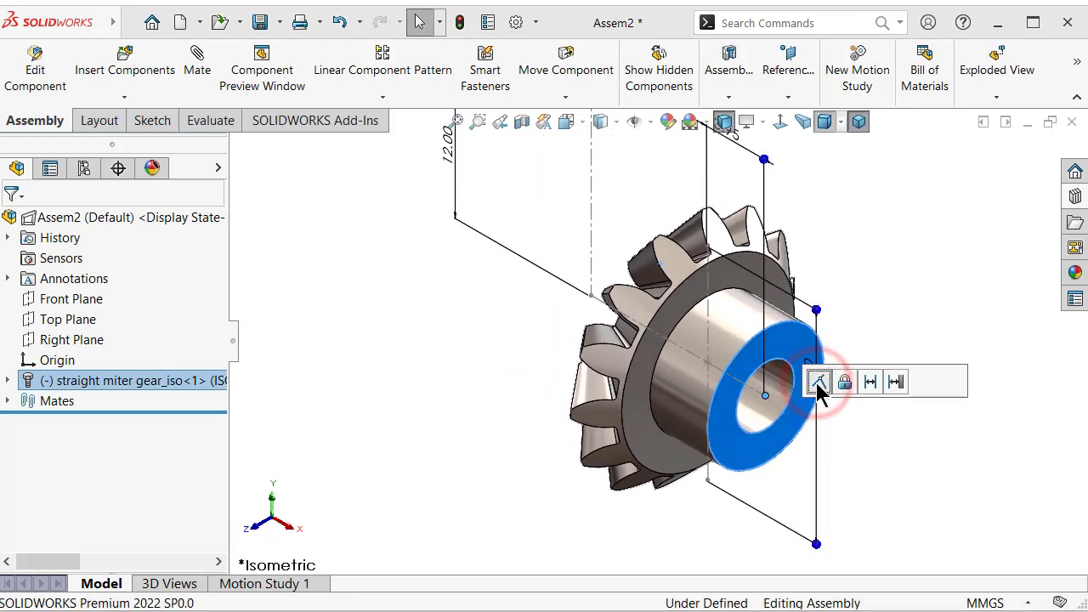
{"action": "left_click", "coordinate": [792, 343]}
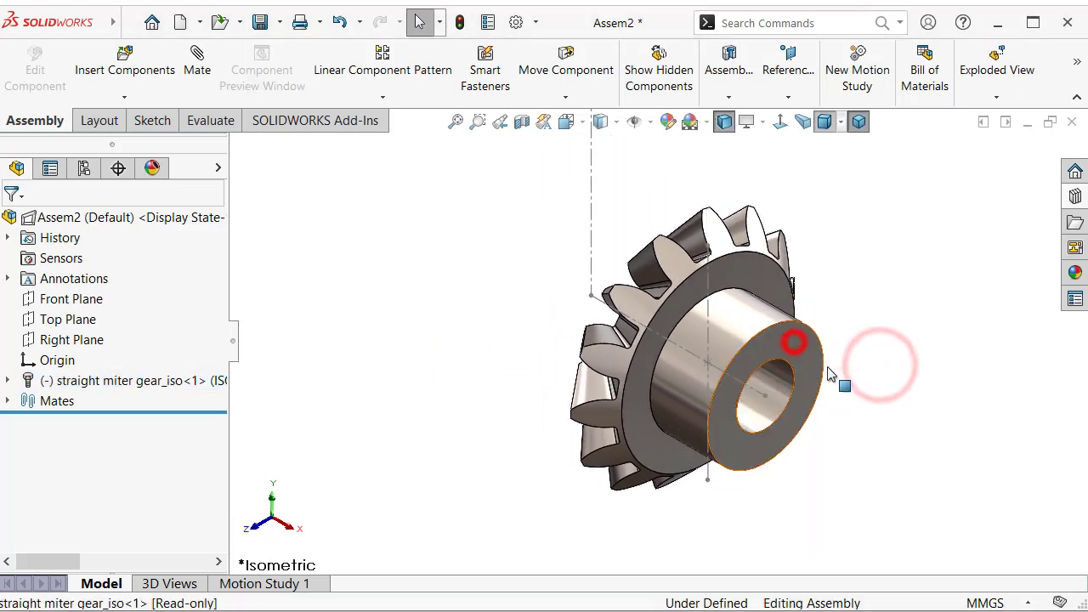
{"action": "left_click", "coordinate": [881, 358]}
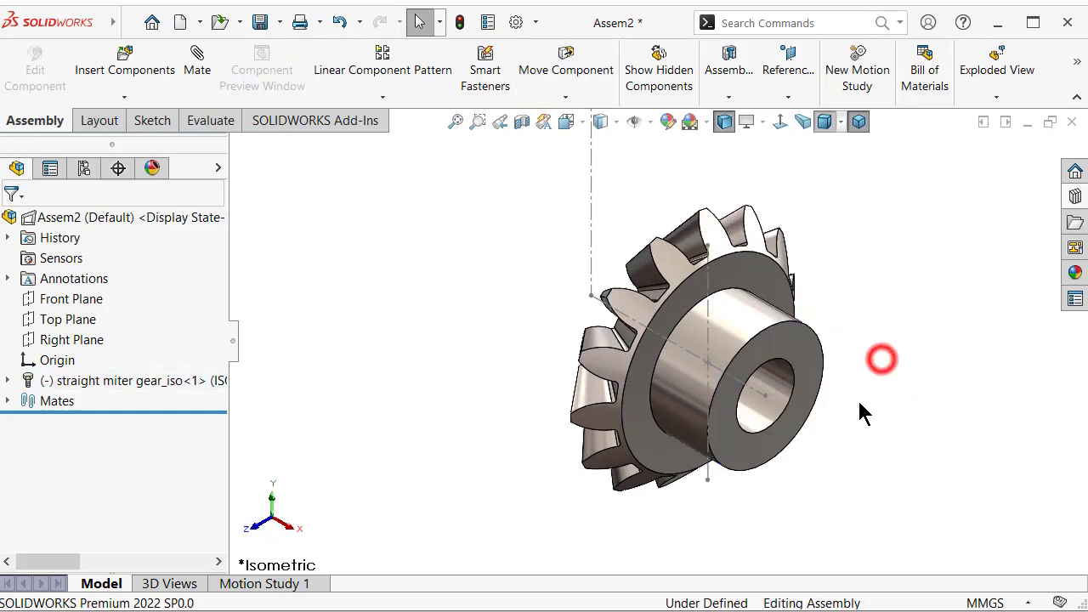
{"action": "left_click", "coordinate": [136, 382]}
Step: Apply the satin finish aluminum appearance from Metal > Aluminum to the miter gear
{"action": "left_click", "coordinate": [1074, 272]}
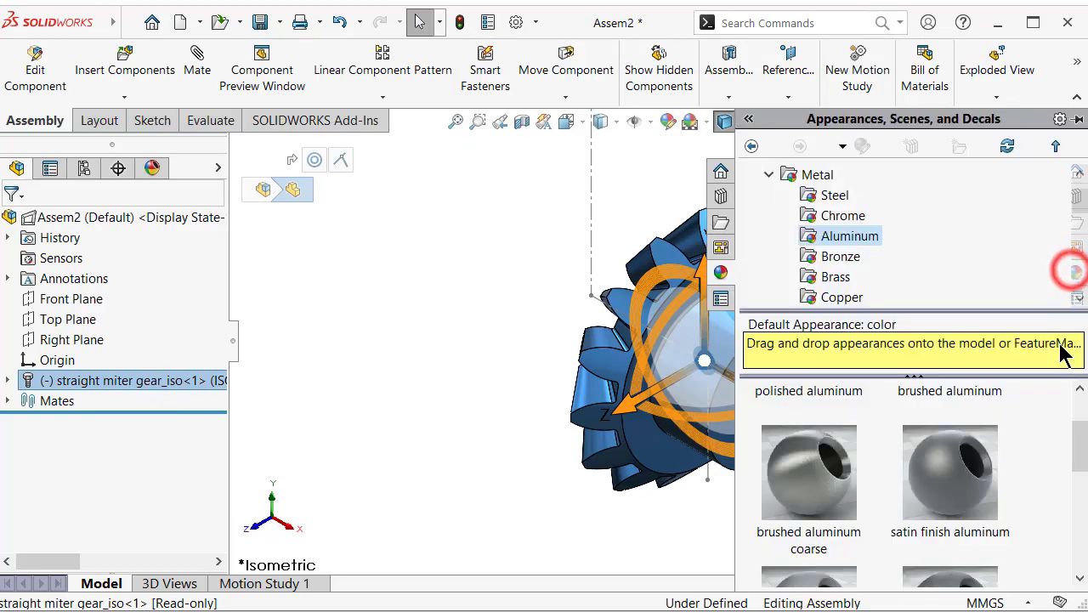
{"action": "double_click", "coordinate": [961, 469]}
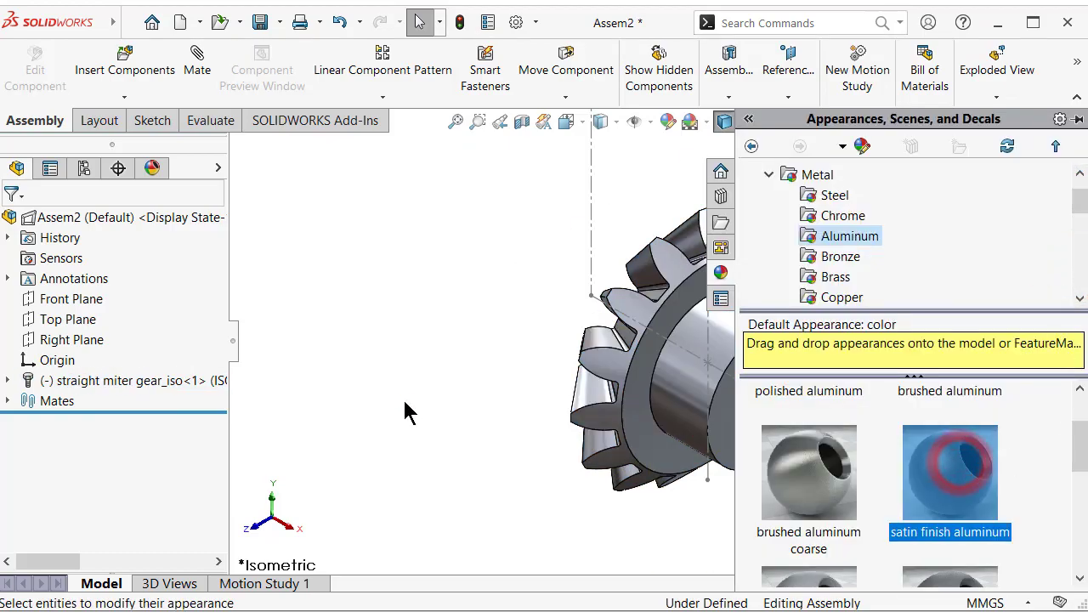
{"action": "mouse_move", "coordinate": [405, 403]}
{"action": "middle_mouse_down"}
{"action": "mouse_move", "coordinate": [737, 467]}
{"action": "mouse_move", "coordinate": [687, 417]}
{"action": "mouse_move", "coordinate": [704, 425]}
{"action": "mouse_move", "coordinate": [753, 250]}
{"action": "mouse_move", "coordinate": [751, 304]}
{"action": "middle_mouse_up"}
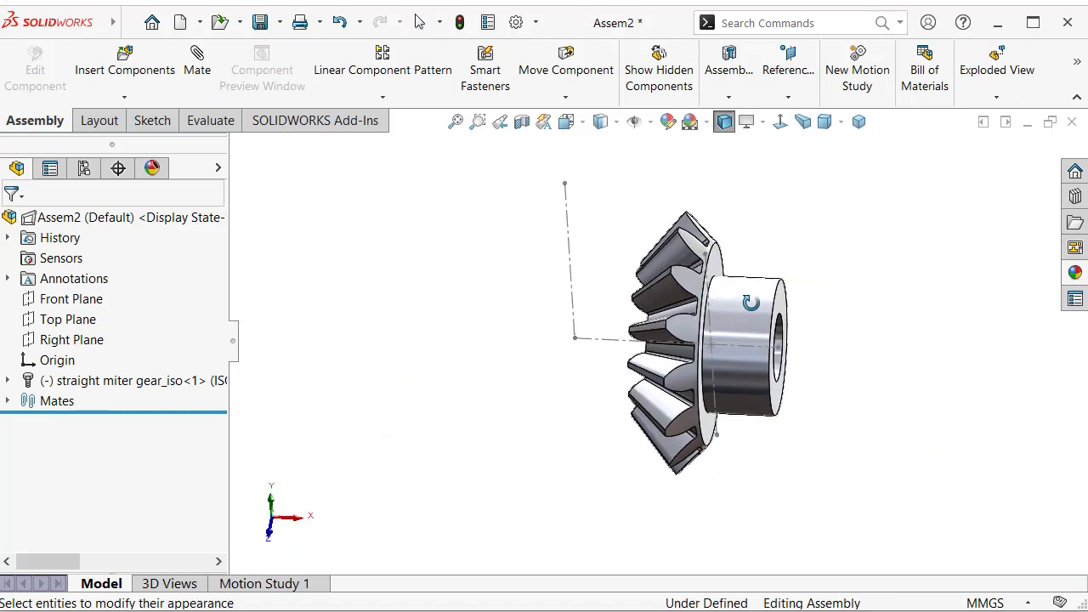
Step: Copy the gear with mates, making Concentric1 reference Line1@Layout, flipped
{"action": "left_click", "coordinate": [750, 310]}
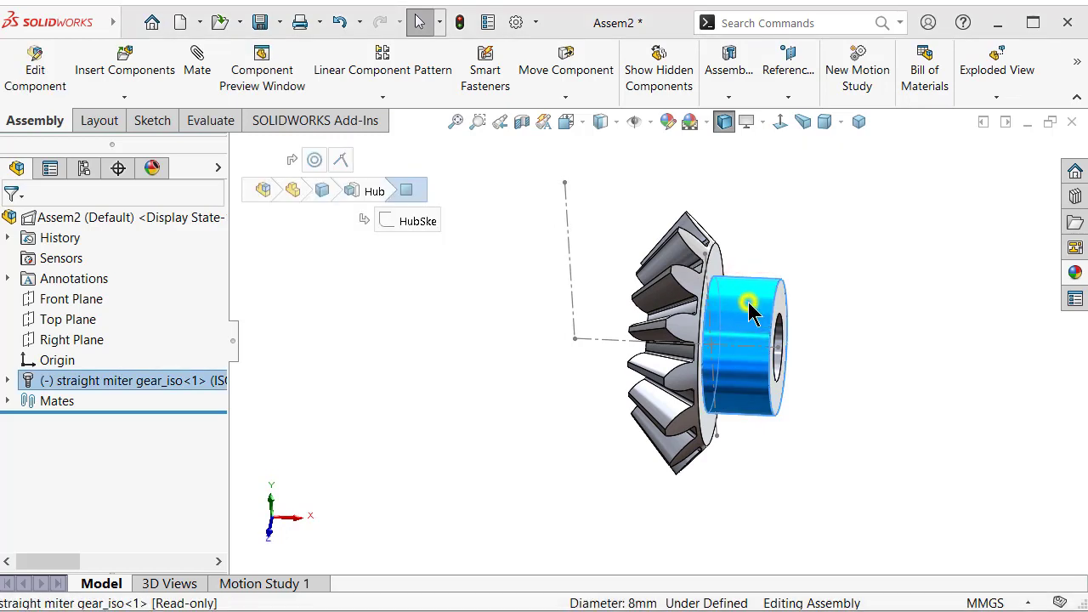
{"action": "right_click", "coordinate": [750, 310]}
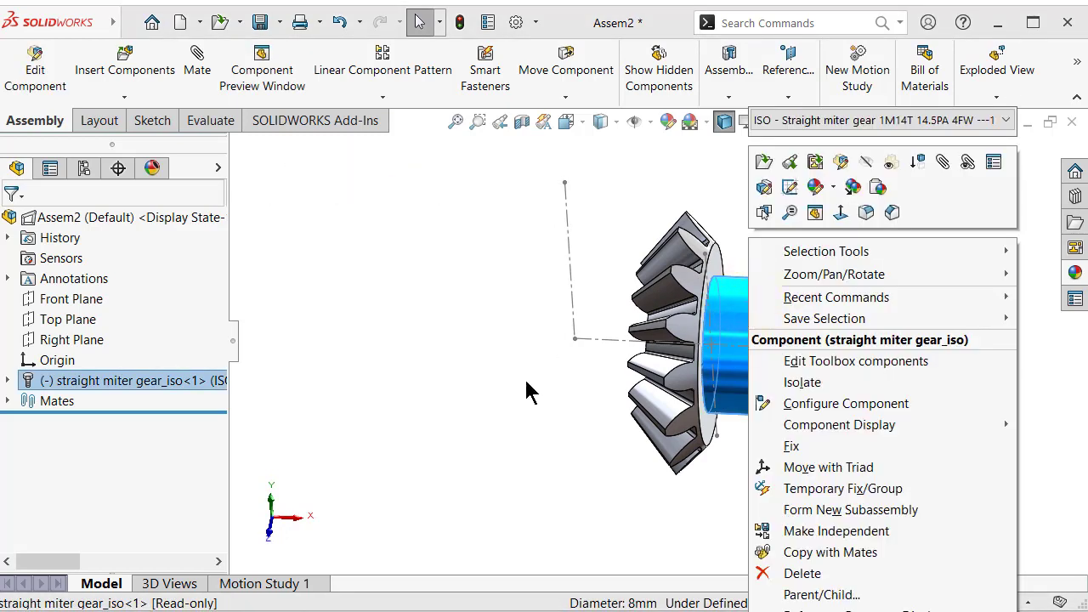
{"action": "left_click", "coordinate": [803, 553]}
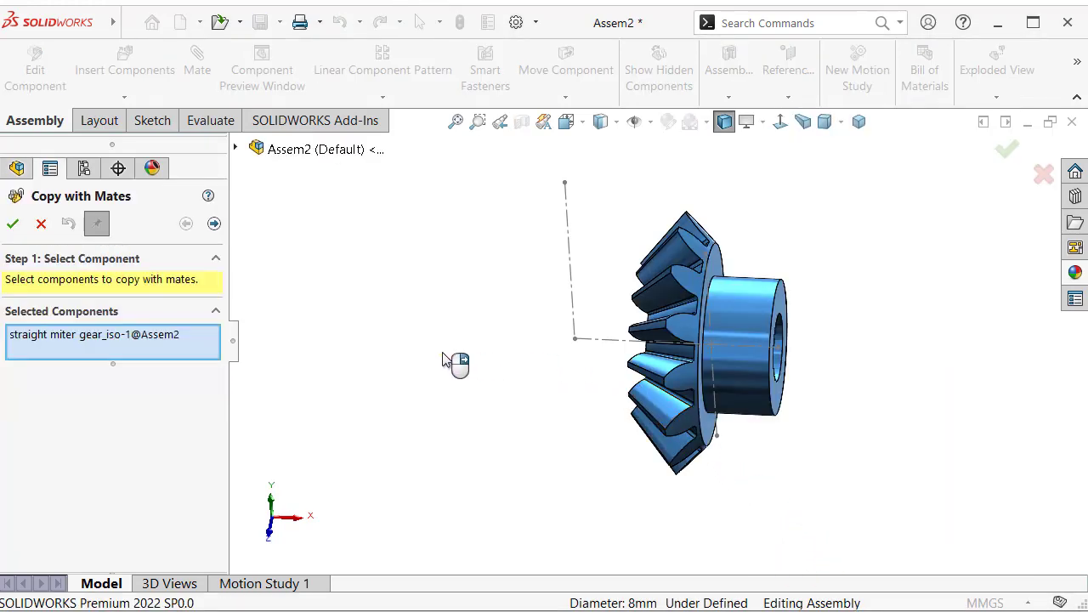
{"action": "right_click", "coordinate": [442, 358]}
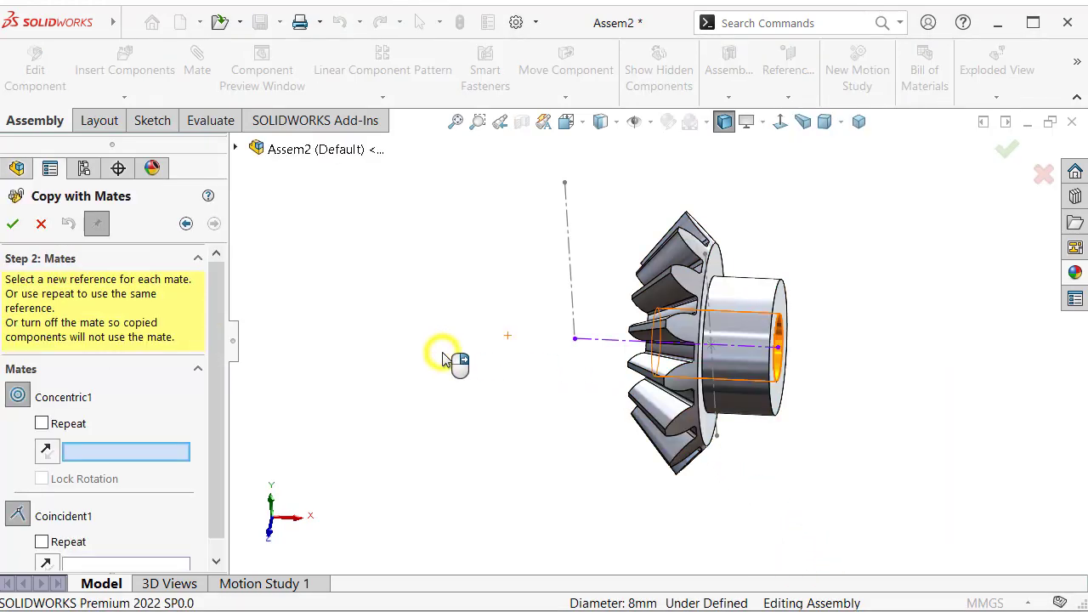
{"action": "left_click", "coordinate": [570, 270]}
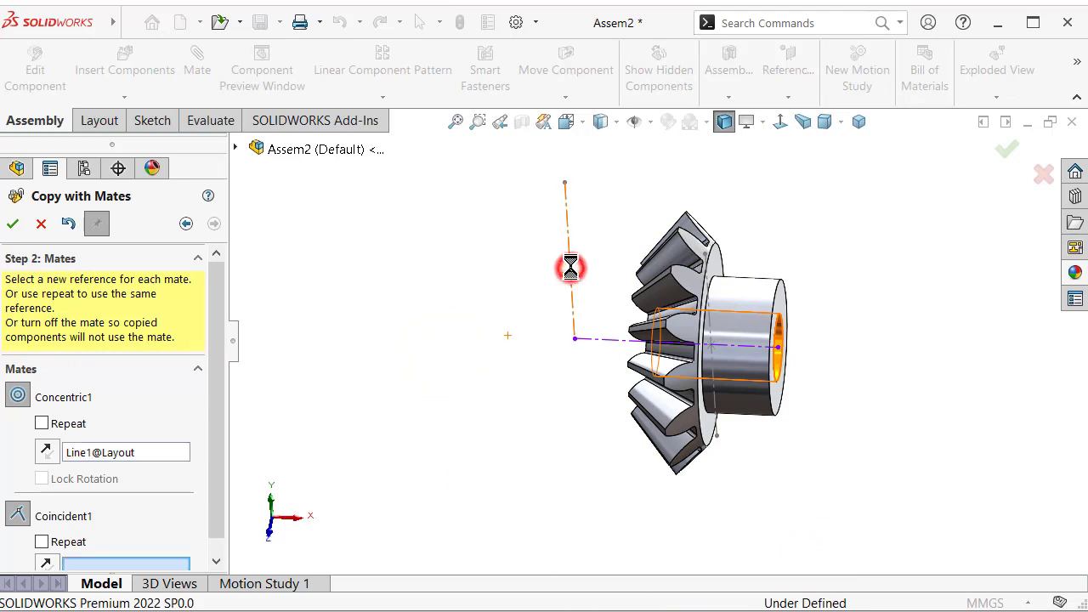
{"action": "left_click", "coordinate": [149, 452]}
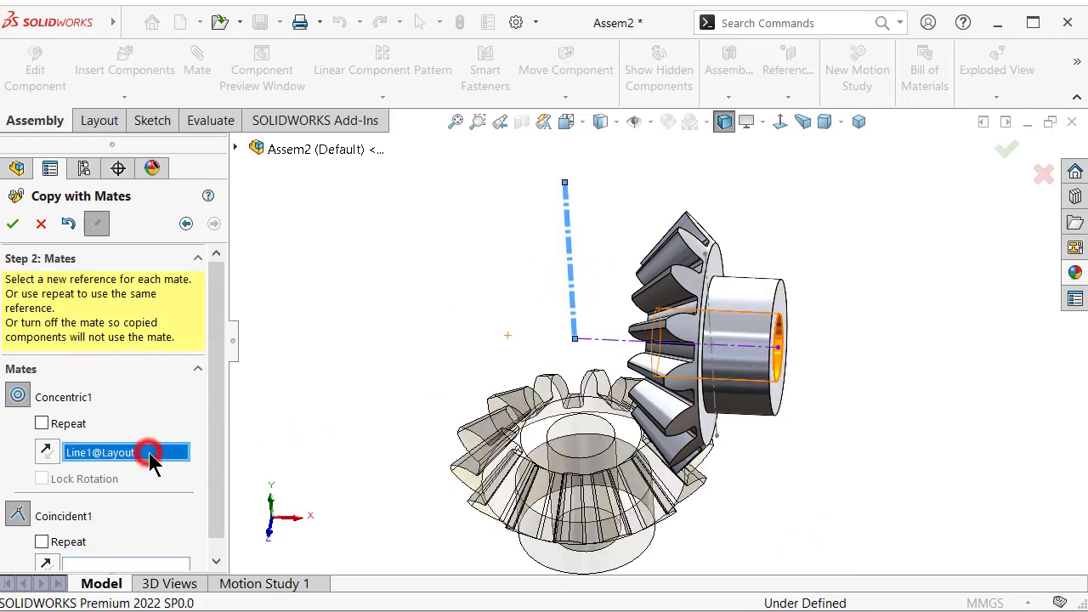
{"action": "left_click", "coordinate": [47, 452]}
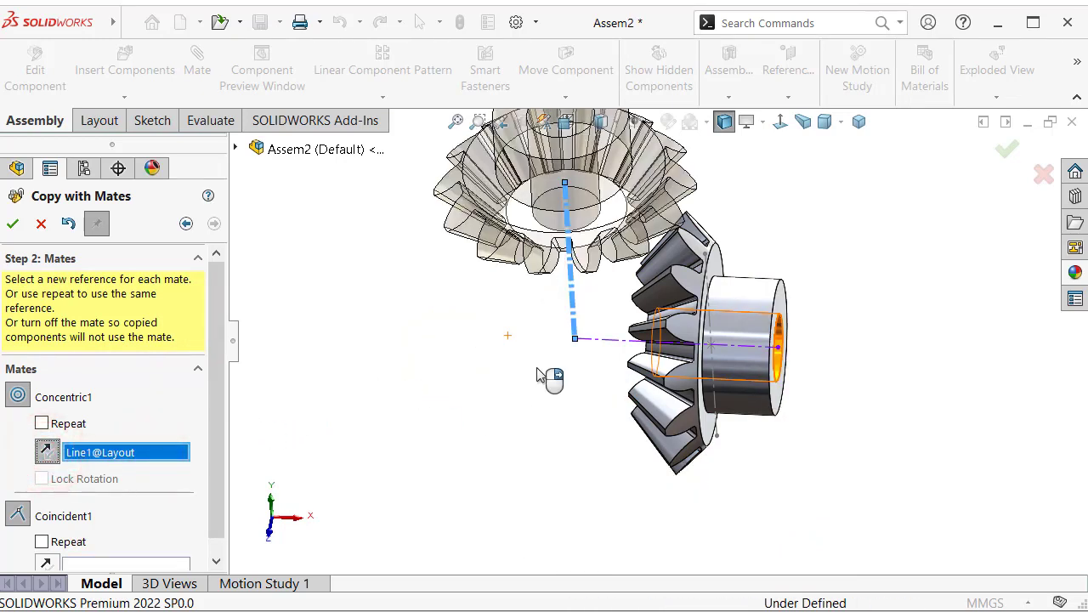
Step: Set Coincident1 to Point1@Layout and finish placing the copied gear
{"action": "middle_click_drag", "start_coordinate": [537, 375], "coordinate": [556, 324]}
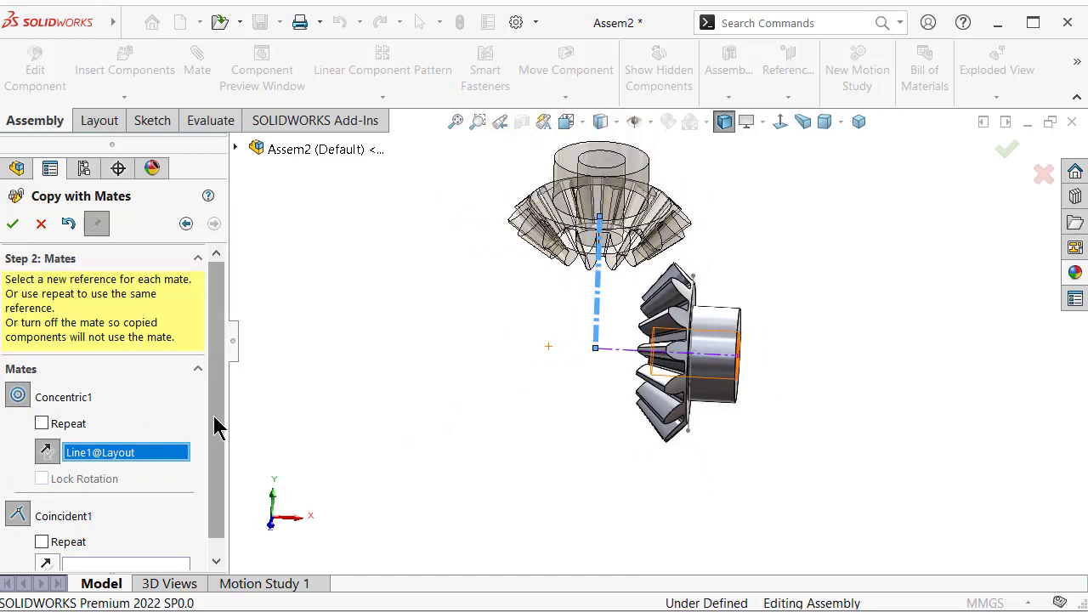
{"action": "left_click", "coordinate": [214, 421]}
{"action": "left_click", "coordinate": [146, 549]}
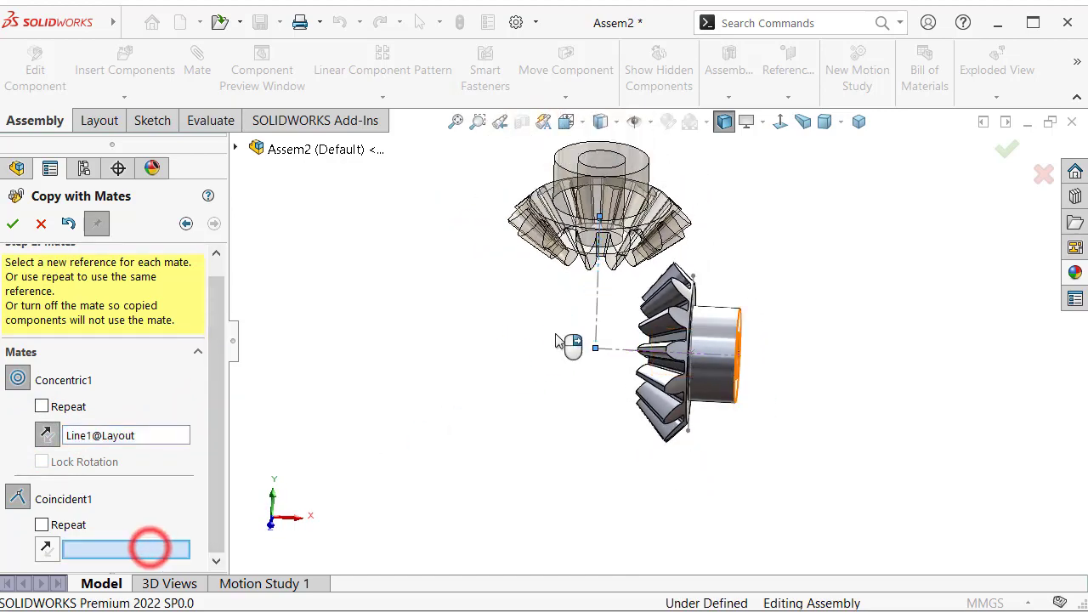
{"action": "middle_click_drag", "start_coordinate": [558, 341], "coordinate": [595, 408]}
{"action": "scroll", "coordinate": [595, 408], "scroll_direction": "down", "scroll_amount": 5}
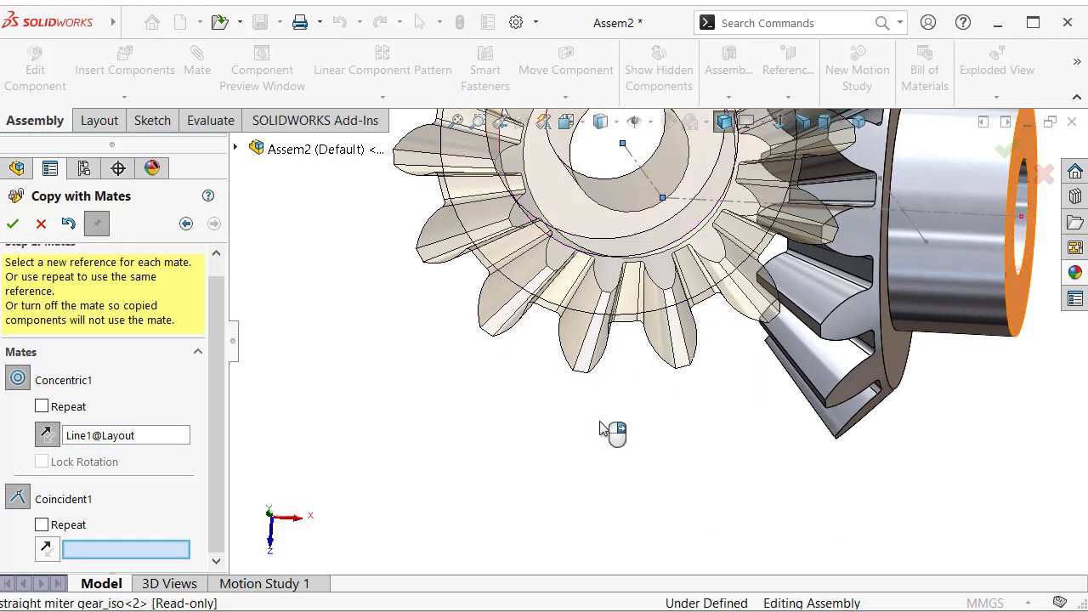
{"action": "left_click", "coordinate": [623, 145]}
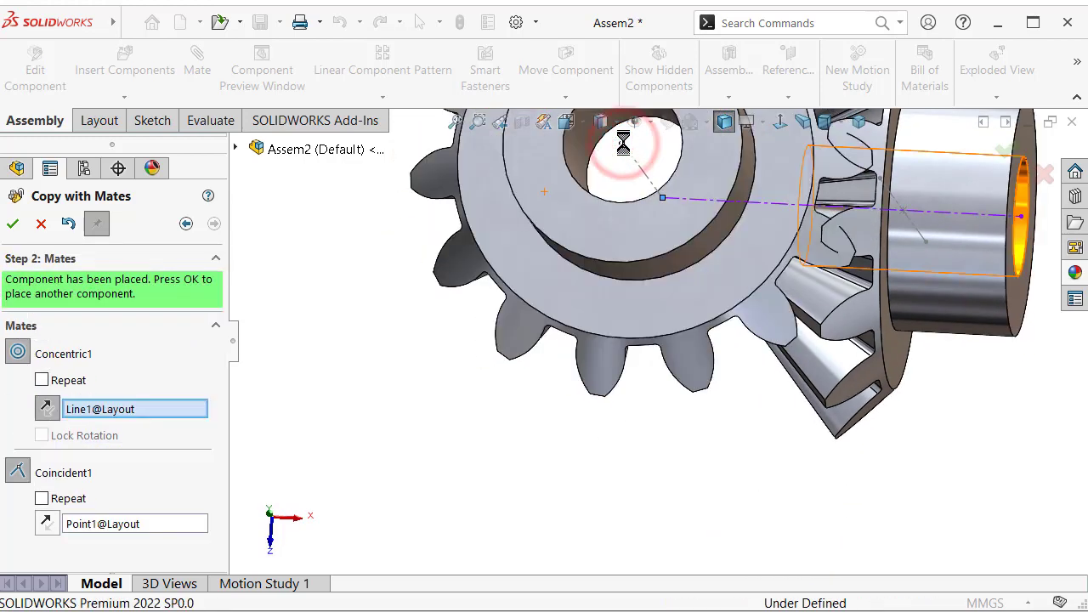
{"action": "left_click", "coordinate": [14, 223]}
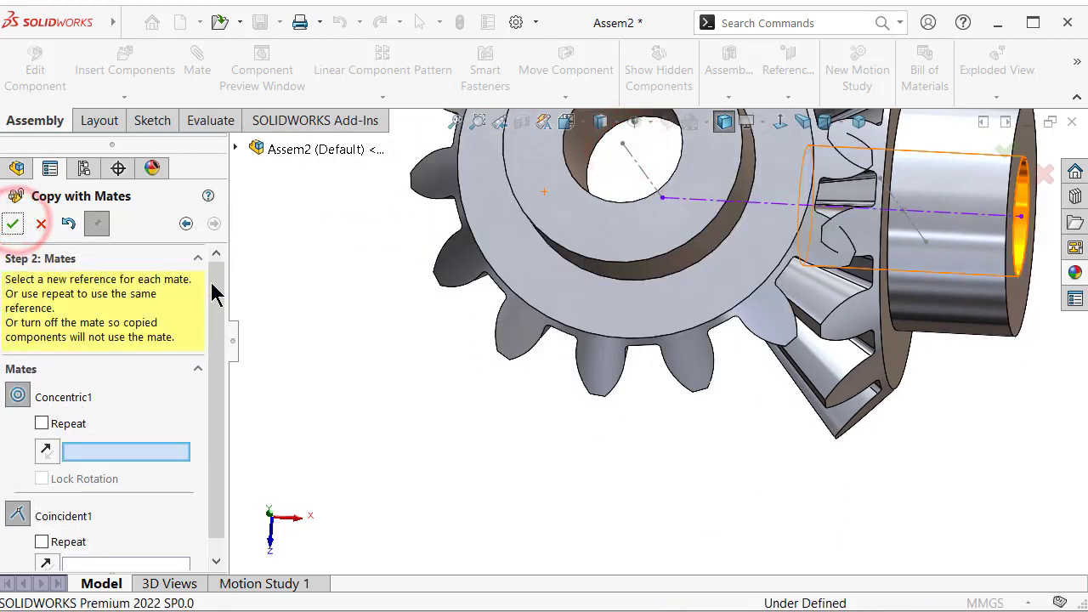
{"action": "left_click", "coordinate": [41, 224]}
Step: Turn the upper miter gear until its teeth interlock with the lower gear, then view isometric
{"action": "middle_click_drag", "start_coordinate": [605, 356], "coordinate": [845, 413]}
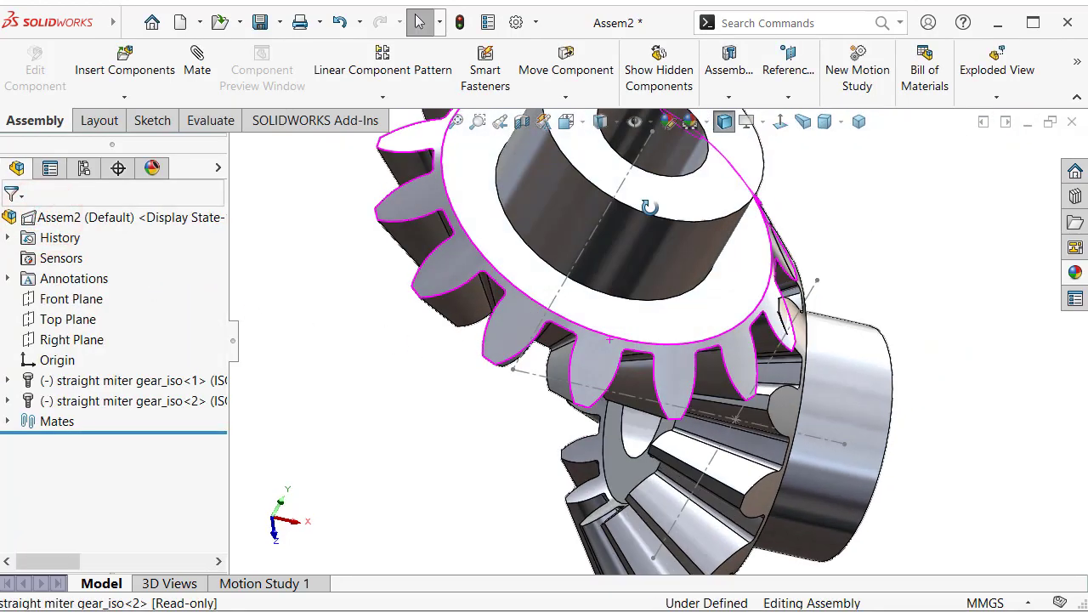
{"action": "left_click", "coordinate": [859, 369]}
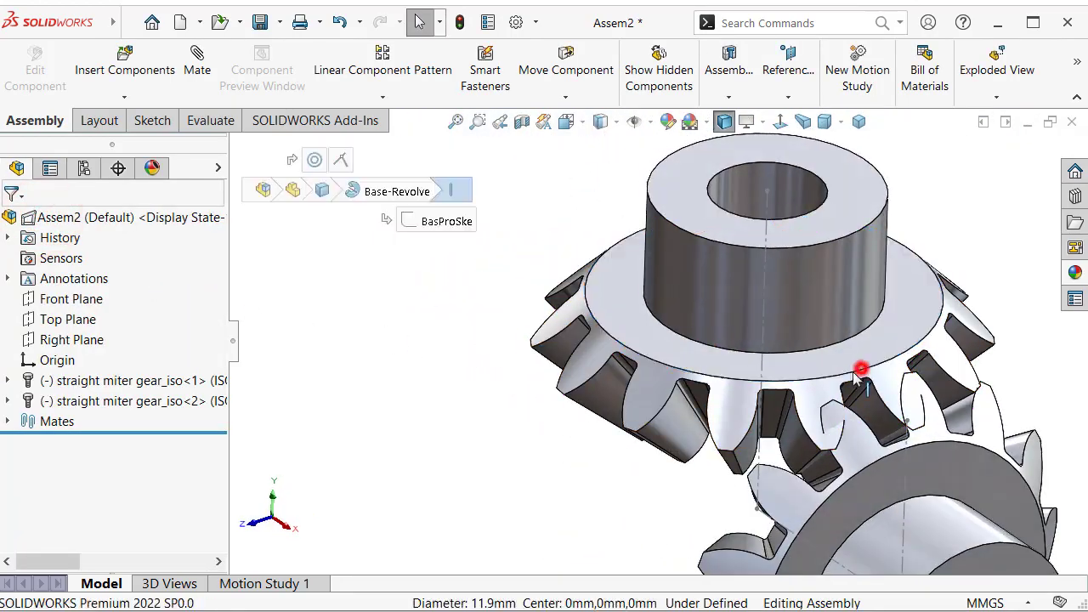
{"action": "mouse_move", "coordinate": [861, 367]}
{"action": "left_mouse_down"}
{"action": "mouse_move", "coordinate": [822, 389]}
{"action": "mouse_move", "coordinate": [762, 384]}
{"action": "left_mouse_up"}
{"action": "left_click", "coordinate": [825, 369]}
{"action": "mouse_move", "coordinate": [515, 398]}
{"action": "middle_mouse_down"}
{"action": "mouse_move", "coordinate": [725, 353]}
{"action": "mouse_move", "coordinate": [801, 376]}
{"action": "mouse_move", "coordinate": [776, 427]}
{"action": "mouse_move", "coordinate": [764, 233]}
{"action": "middle_mouse_up"}
{"action": "left_click", "coordinate": [859, 121]}
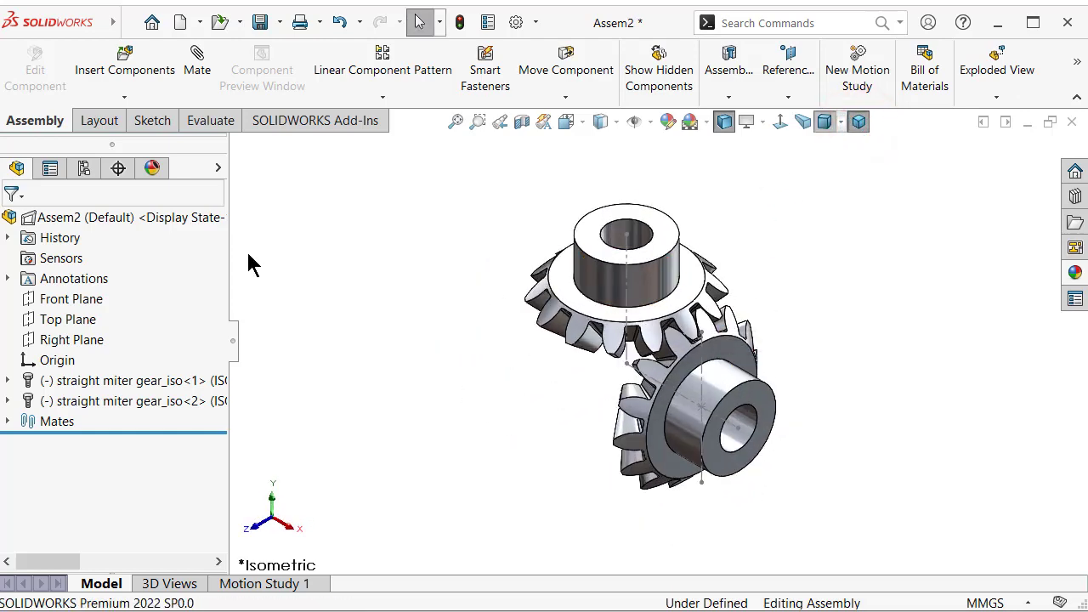
Step: Add GearMate1 between the two miter gear hubs with an 8mm : 8mm ratio
{"action": "left_click", "coordinate": [208, 75]}
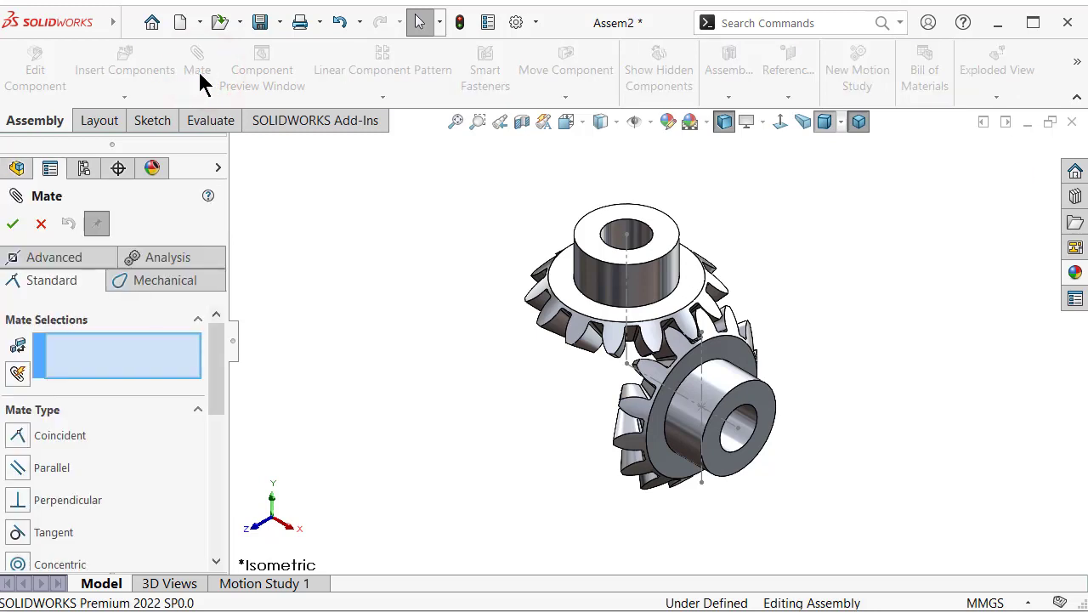
{"action": "mouse_move", "coordinate": [219, 342]}
{"action": "left_mouse_down"}
{"action": "mouse_move", "coordinate": [213, 468]}
{"action": "mouse_move", "coordinate": [213, 404]}
{"action": "mouse_move", "coordinate": [220, 433]}
{"action": "left_mouse_up"}
{"action": "left_click", "coordinate": [170, 281]}
{"action": "left_click", "coordinate": [23, 384]}
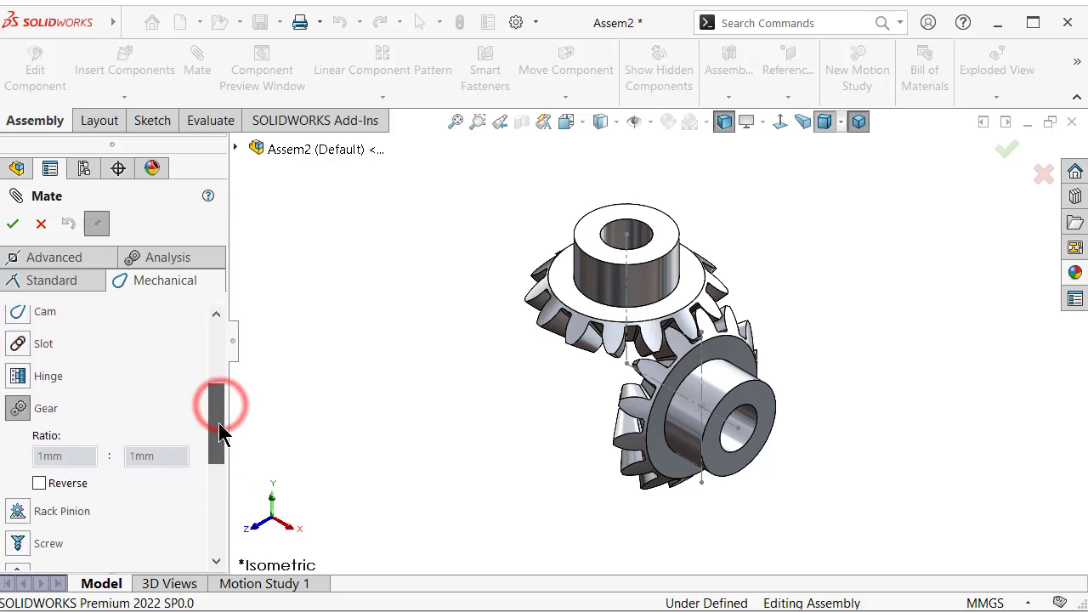
{"action": "scroll", "coordinate": [218, 435], "scroll_direction": "down", "scroll_amount": 1}
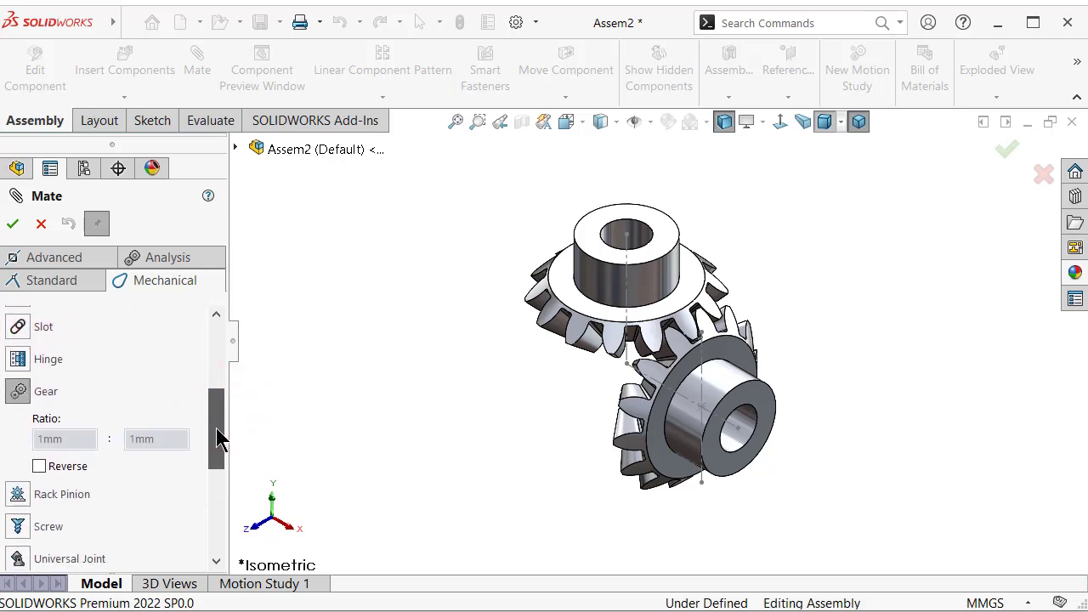
{"action": "left_click", "coordinate": [649, 281]}
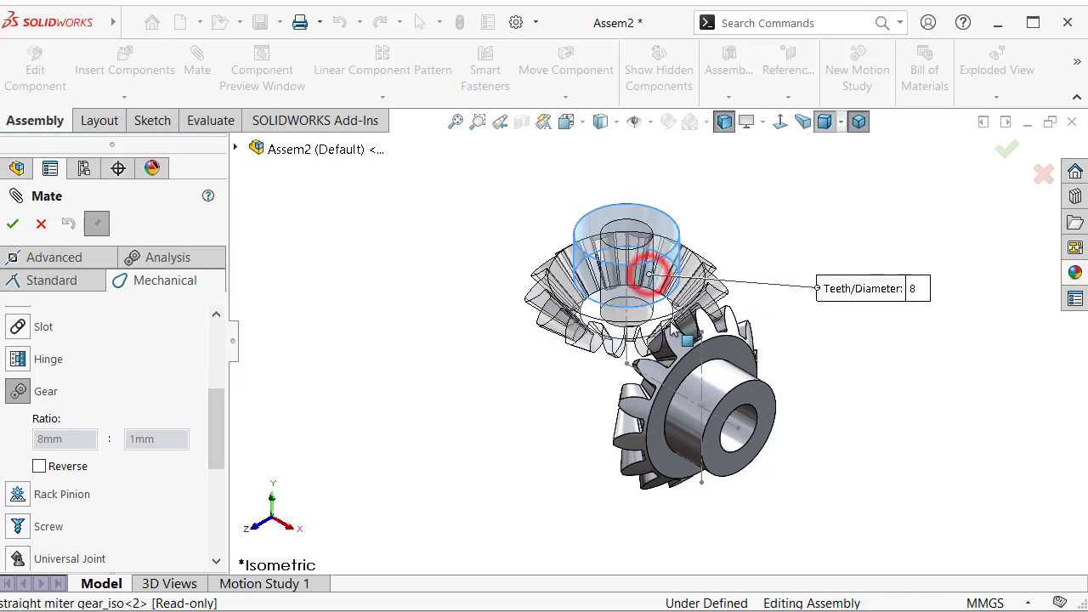
{"action": "left_click", "coordinate": [734, 384]}
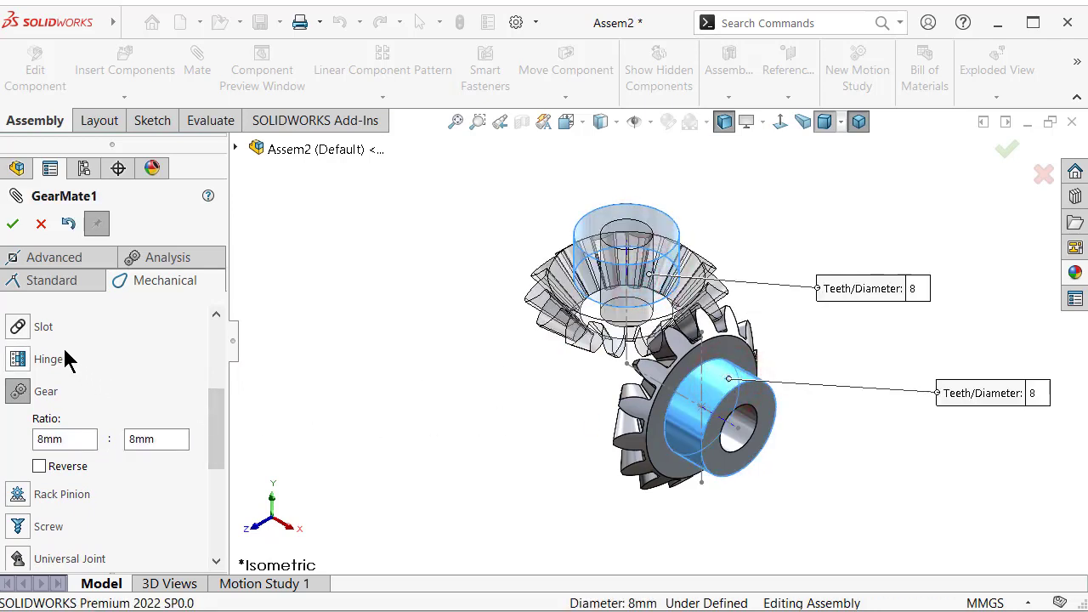
{"action": "left_click", "coordinate": [13, 226]}
Step: Close the mate tool and spin the lower miter gear to confirm the upper gear follows
{"action": "left_click", "coordinate": [17, 225]}
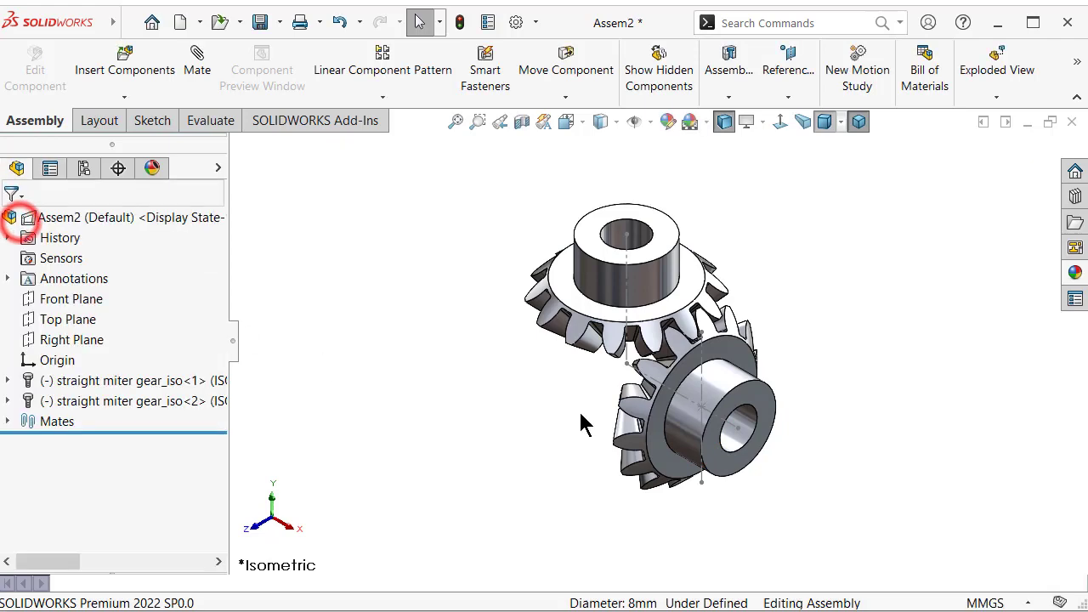
{"action": "left_click", "coordinate": [722, 384]}
{"action": "left_click_drag", "start_coordinate": [716, 405], "coordinate": [714, 351]}
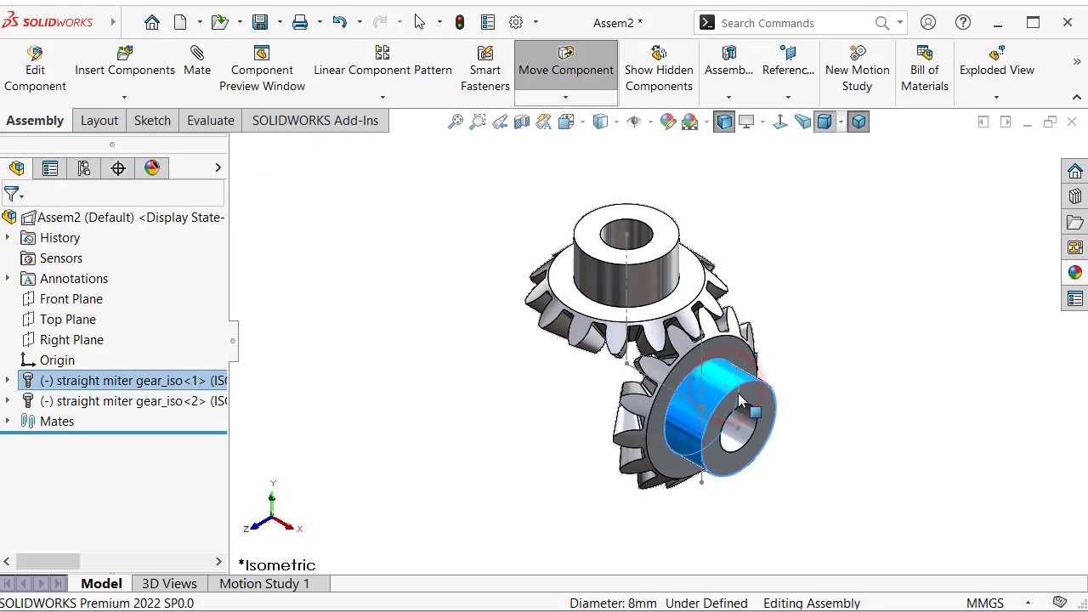
{"action": "left_click", "coordinate": [517, 430]}
Step: Orbit and zoom to inspect the gears, return to Isometric view, and show the Appearances library
{"action": "mouse_move", "coordinate": [517, 430]}
{"action": "middle_mouse_down"}
{"action": "mouse_move", "coordinate": [544, 332]}
{"action": "mouse_move", "coordinate": [602, 276]}
{"action": "mouse_move", "coordinate": [591, 356]}
{"action": "mouse_move", "coordinate": [561, 374]}
{"action": "mouse_move", "coordinate": [515, 374]}
{"action": "mouse_move", "coordinate": [529, 391]}
{"action": "mouse_move", "coordinate": [592, 342]}
{"action": "mouse_move", "coordinate": [571, 346]}
{"action": "middle_mouse_up"}
{"action": "scroll", "coordinate": [685, 338], "scroll_direction": "down", "scroll_amount": 1}
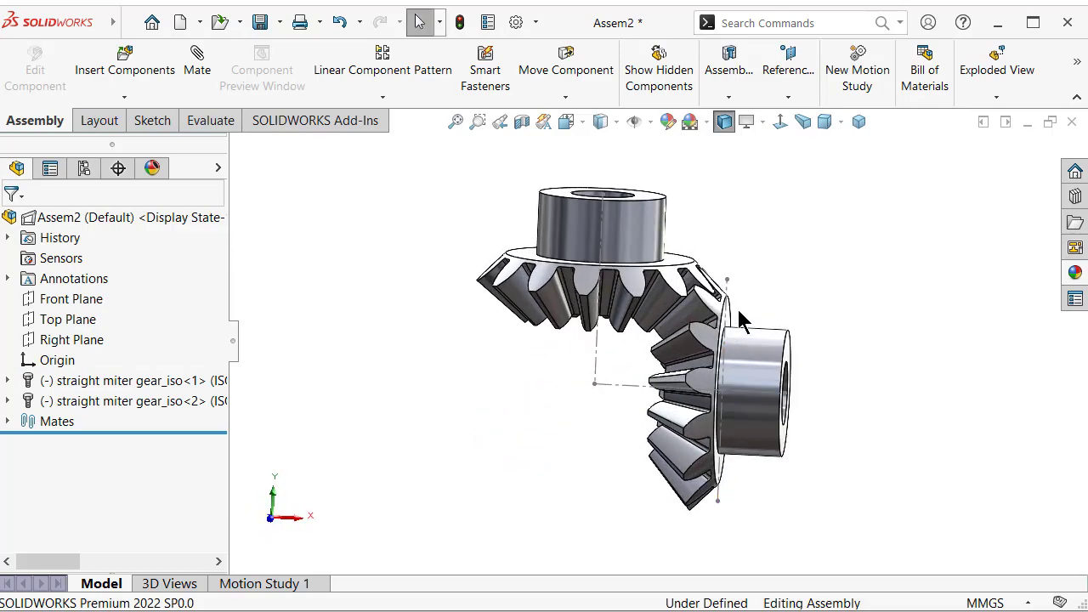
{"action": "scroll", "coordinate": [736, 306], "scroll_direction": "down", "scroll_amount": 2}
{"action": "scroll", "coordinate": [750, 333], "scroll_direction": "down", "scroll_amount": 1}
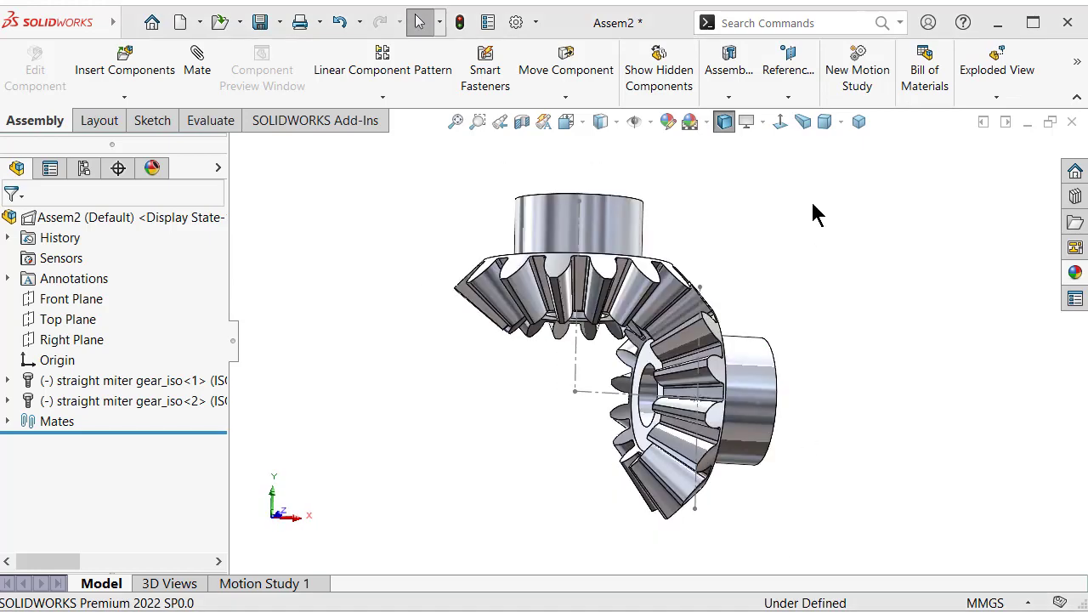
{"action": "left_click", "coordinate": [857, 121]}
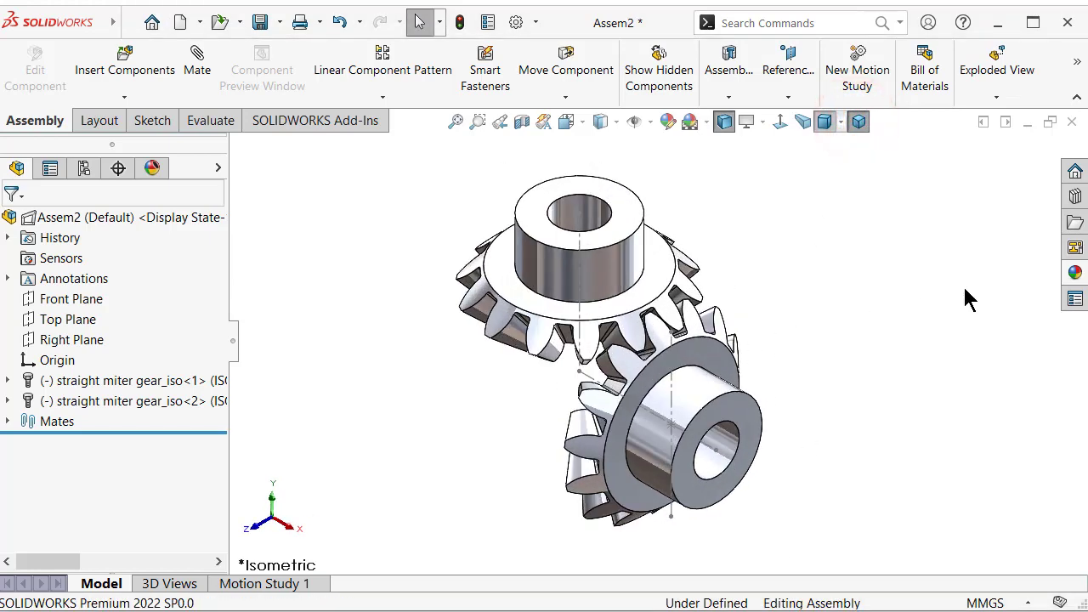
{"action": "left_click", "coordinate": [1074, 274]}
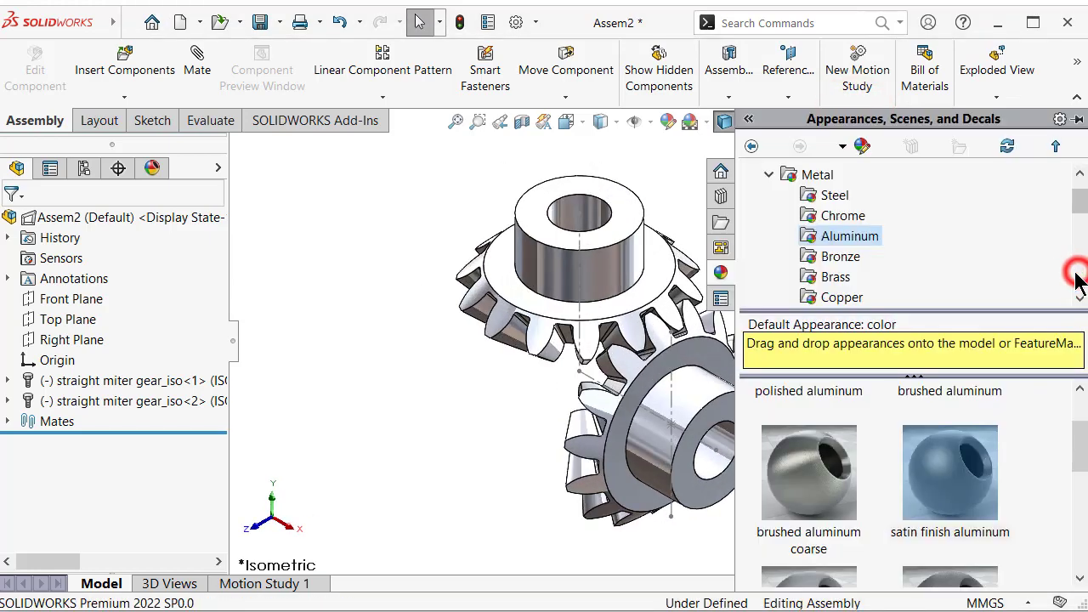
Step: Insert an ISO spur gear from Toolbox Gears with module 1, 14 teeth and 8 mm shaft
{"action": "left_click", "coordinate": [655, 177]}
{"action": "left_click", "coordinate": [1072, 194]}
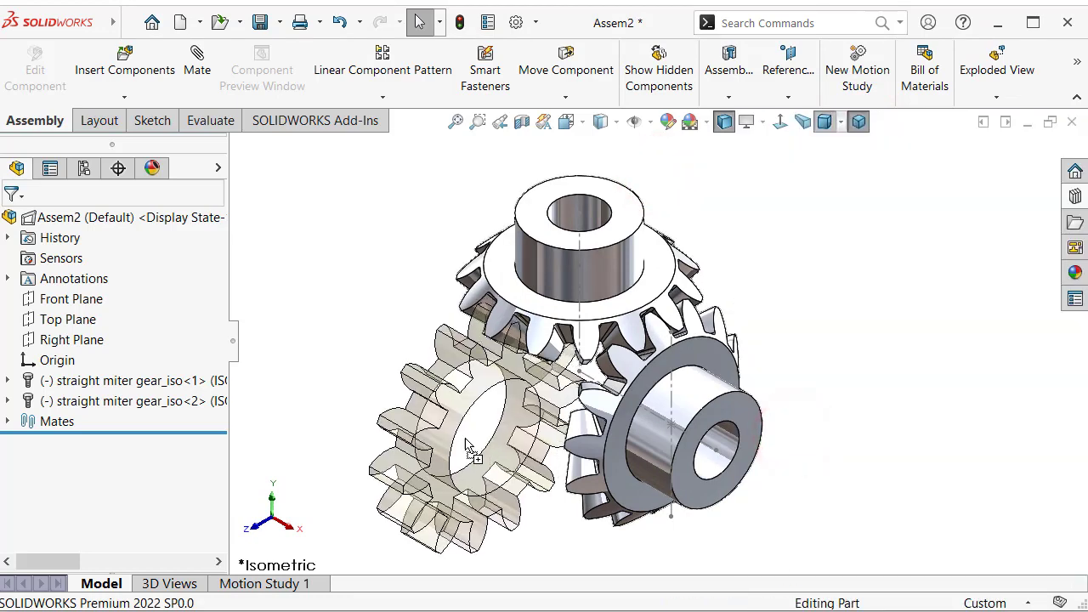
{"action": "left_click_drag", "start_coordinate": [595, 407], "coordinate": [455, 449]}
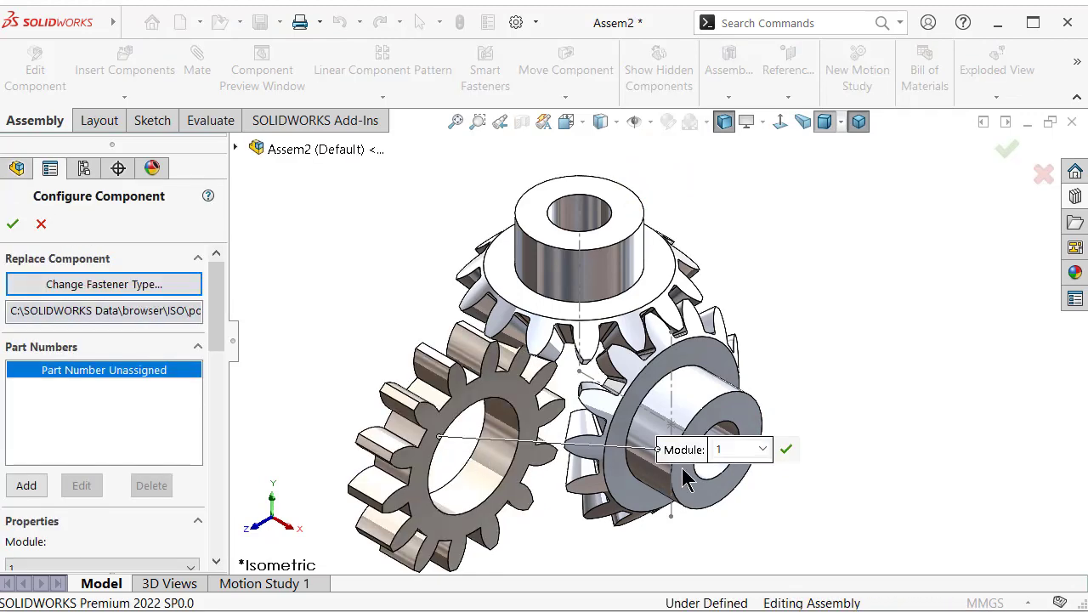
{"action": "left_click_drag", "start_coordinate": [218, 321], "coordinate": [225, 394]}
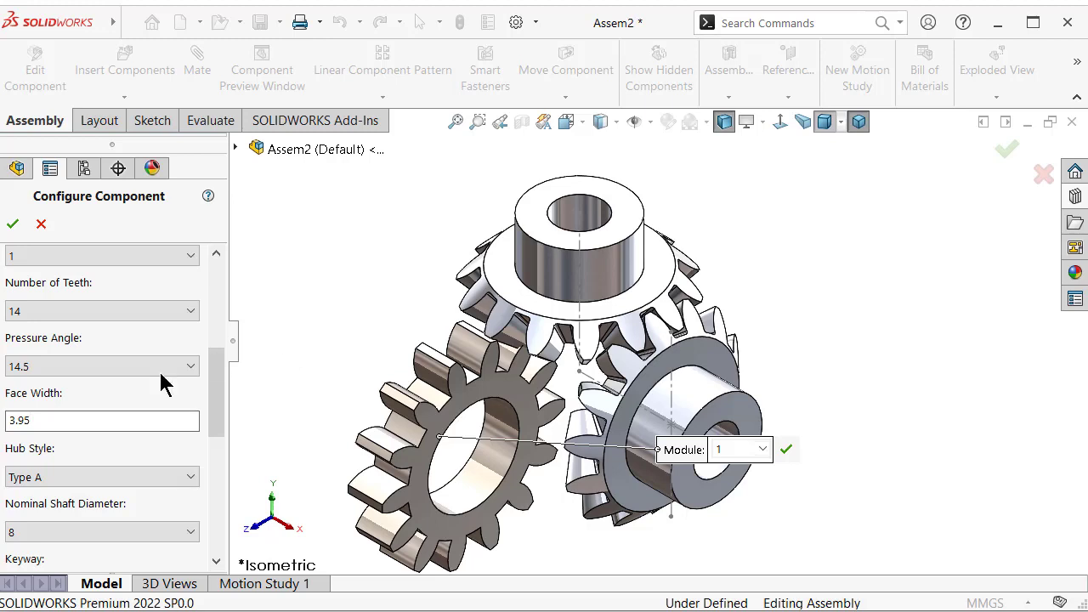
{"action": "left_click_drag", "start_coordinate": [217, 410], "coordinate": [219, 431]}
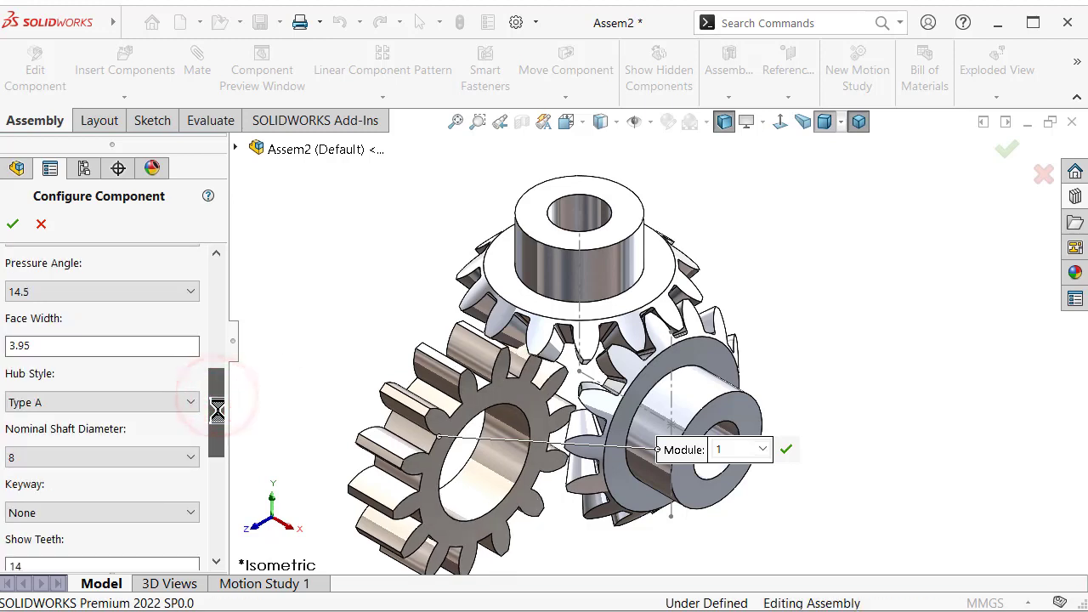
{"action": "left_click", "coordinate": [157, 416]}
{"action": "left_click", "coordinate": [157, 415]}
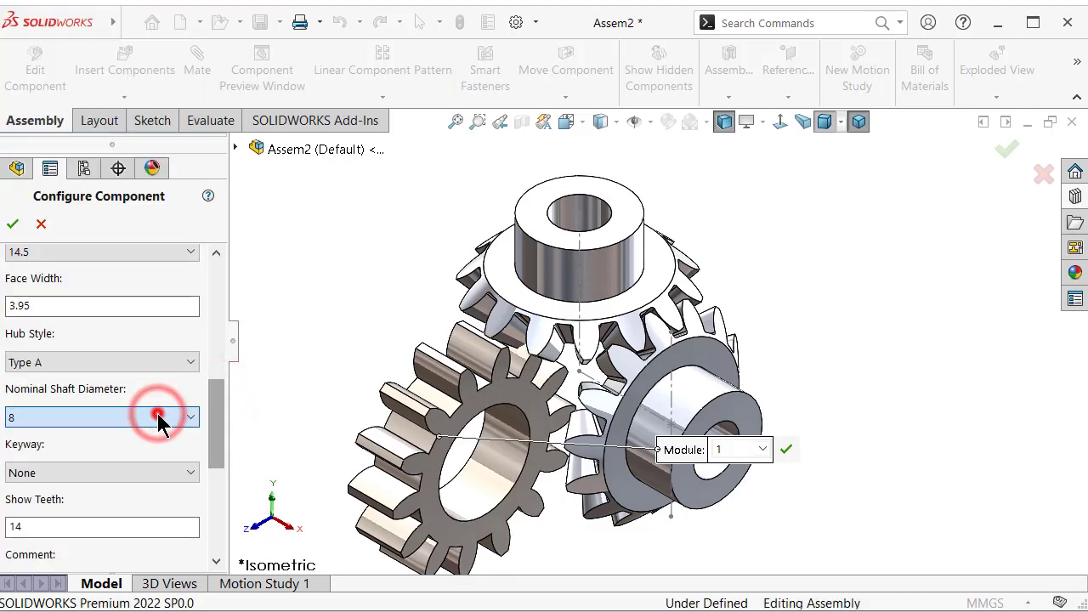
{"action": "left_click_drag", "start_coordinate": [219, 431], "coordinate": [220, 476]}
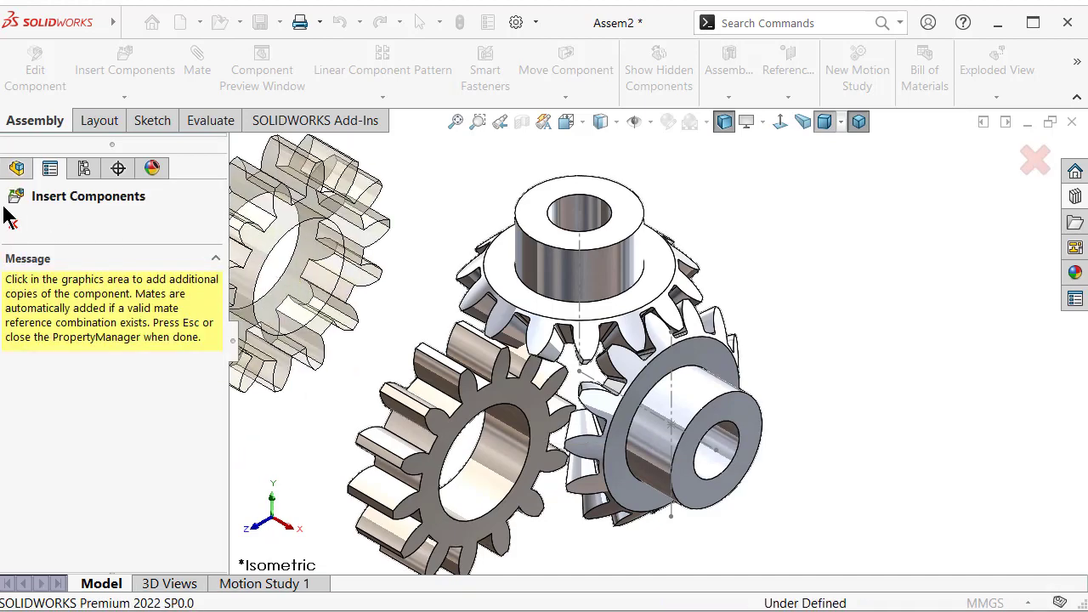
Step: Make the spur gear's bore concentric with the lower miter gear's hub
{"action": "left_click", "coordinate": [12, 224]}
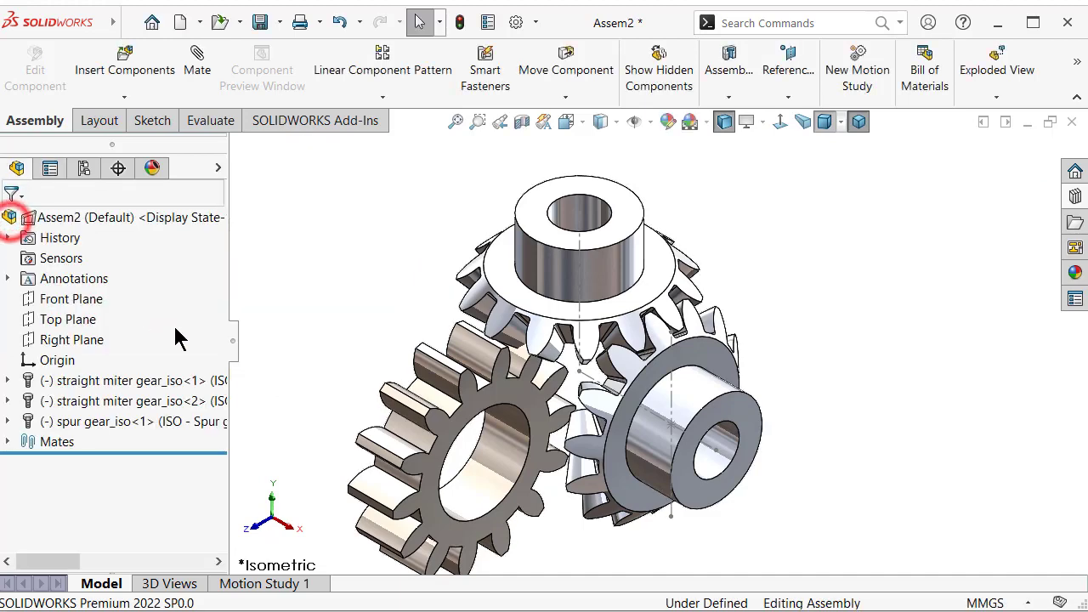
{"action": "left_click", "coordinate": [501, 474]}
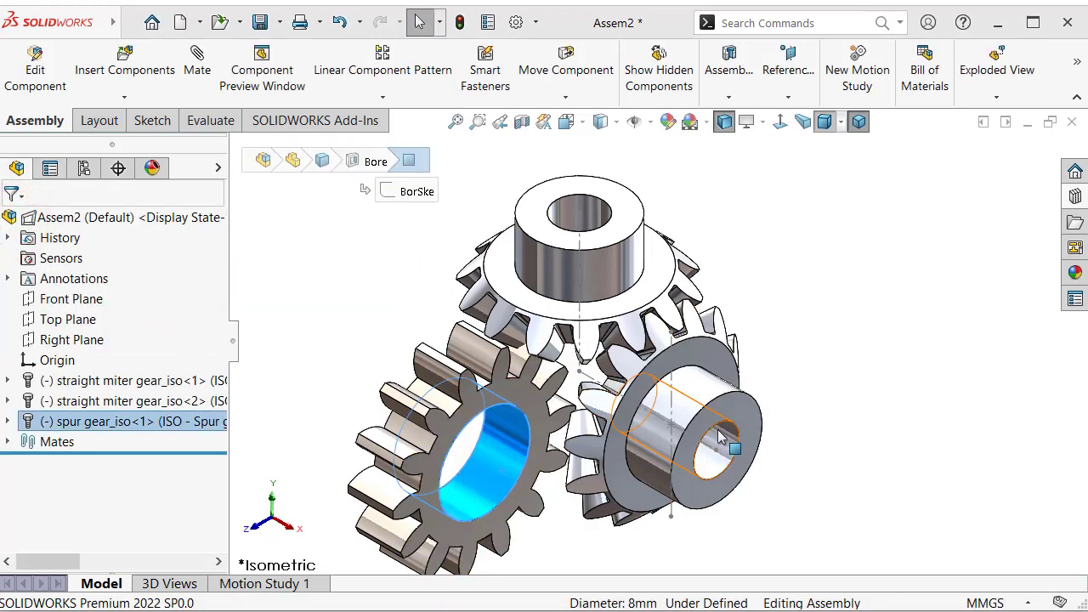
{"action": "left_click", "coordinate": [699, 381], "text": "ctrl"}
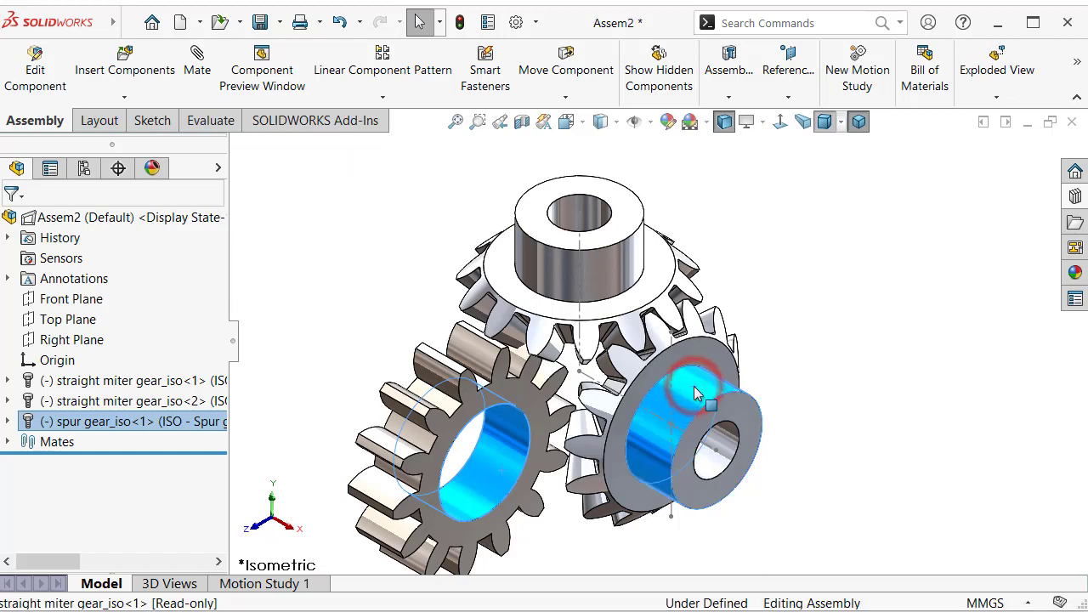
{"action": "left_click", "coordinate": [821, 374]}
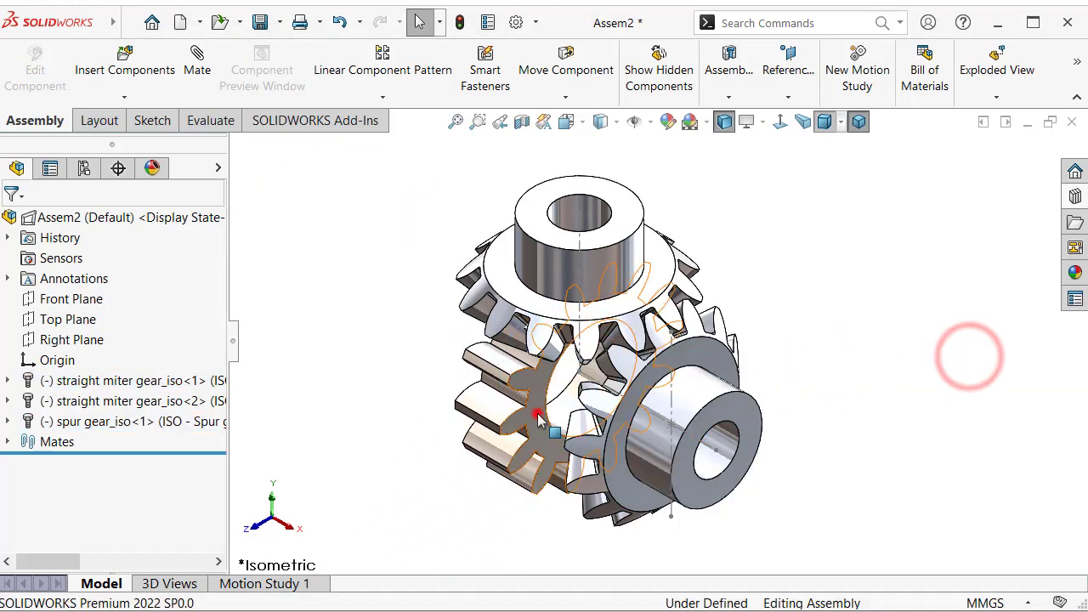
Step: Slide the spur gear outward along the hub axis and orbit to a new angle
{"action": "left_click_drag", "start_coordinate": [534, 413], "coordinate": [877, 491]}
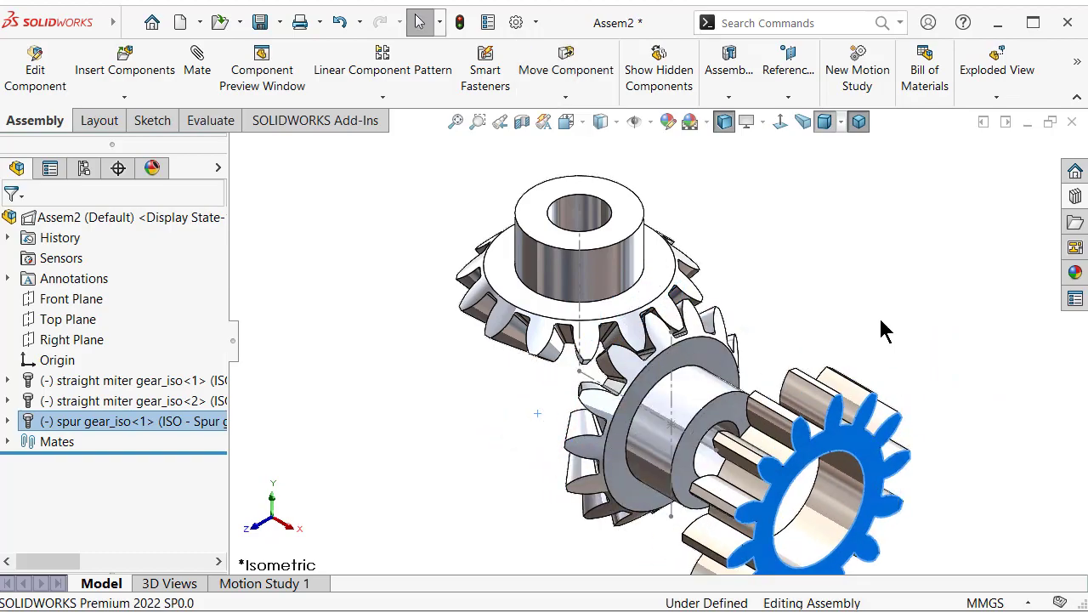
{"action": "left_click", "coordinate": [867, 292]}
{"action": "mouse_move", "coordinate": [761, 392]}
{"action": "middle_mouse_down"}
{"action": "mouse_move", "coordinate": [664, 421]}
{"action": "mouse_move", "coordinate": [612, 412]}
{"action": "mouse_move", "coordinate": [658, 426]}
{"action": "middle_mouse_up"}
{"action": "left_click", "coordinate": [420, 22]}
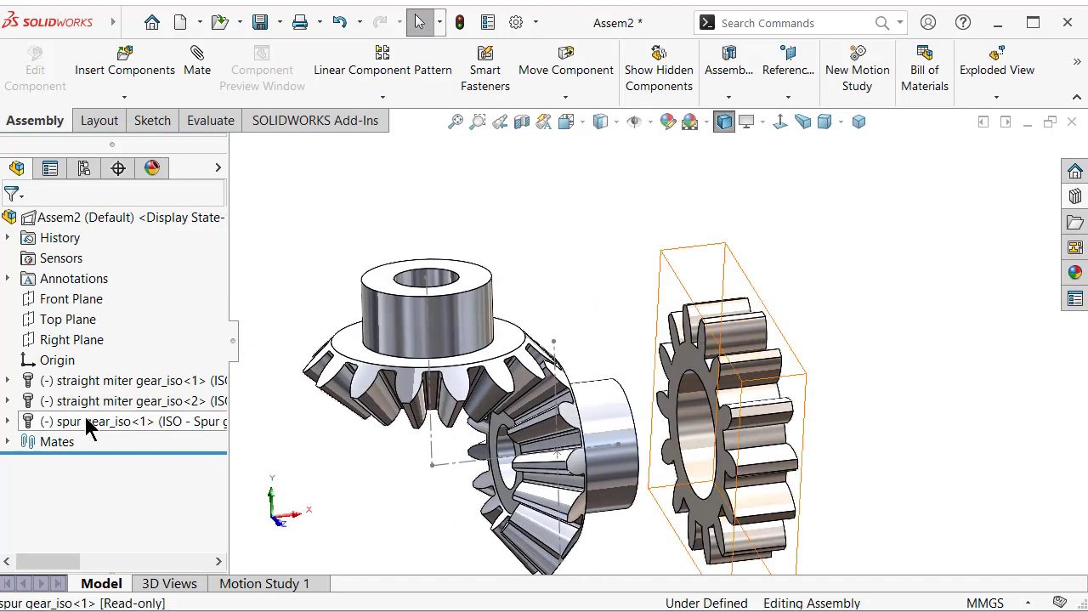
Step: Expand spur gear_iso<1> down to ToothCut and show its ToothCutSke sketch
{"action": "left_click", "coordinate": [85, 420]}
{"action": "left_click", "coordinate": [7, 421]}
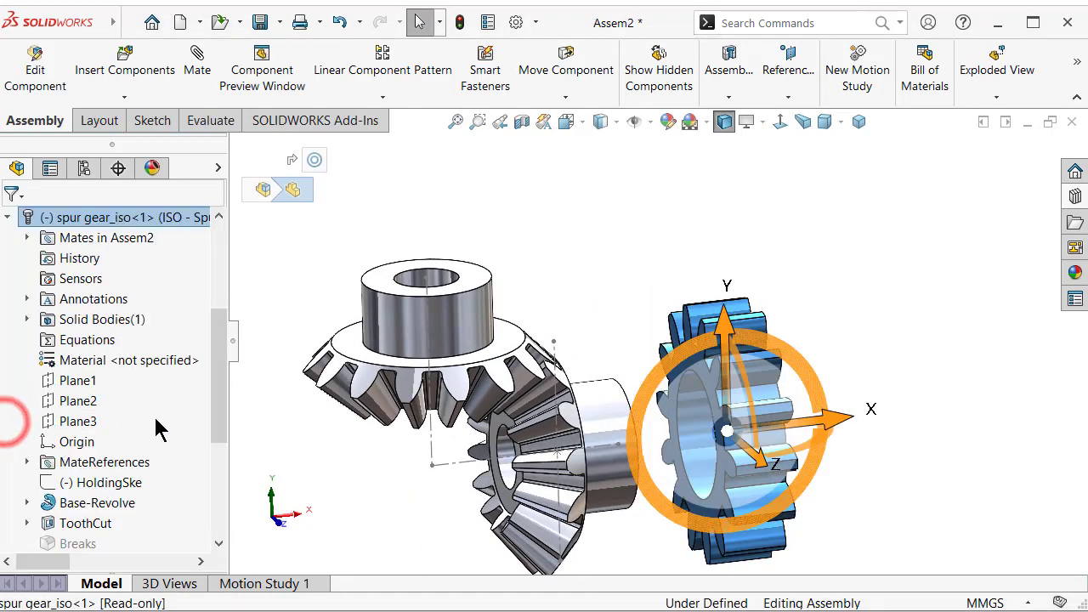
{"action": "scroll", "coordinate": [157, 429], "scroll_direction": "down", "scroll_amount": 2}
{"action": "scroll", "coordinate": [156, 430], "scroll_direction": "down", "scroll_amount": 1}
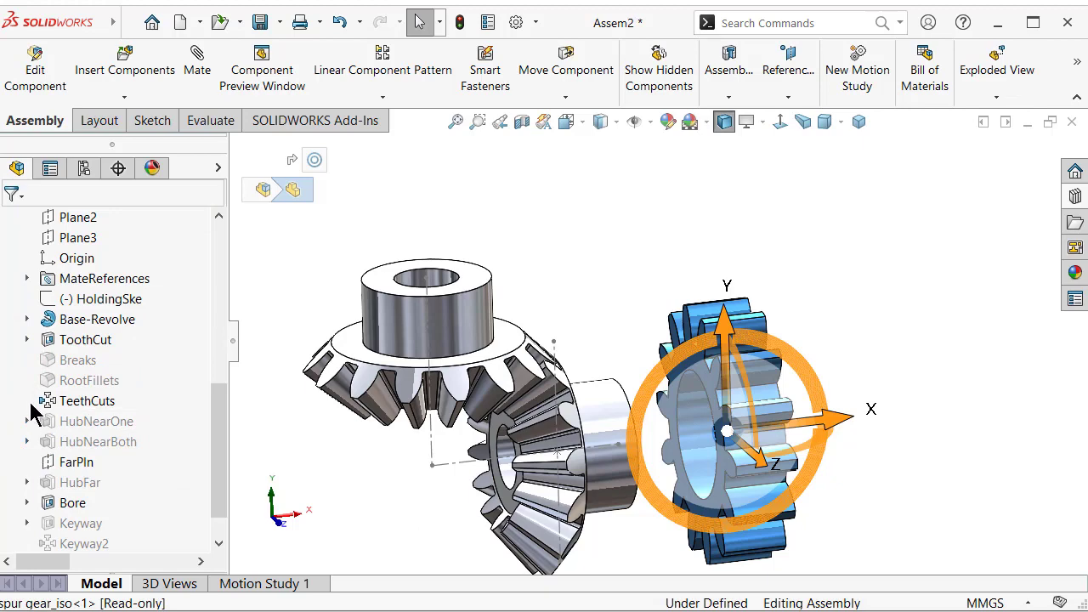
{"action": "left_click", "coordinate": [73, 405]}
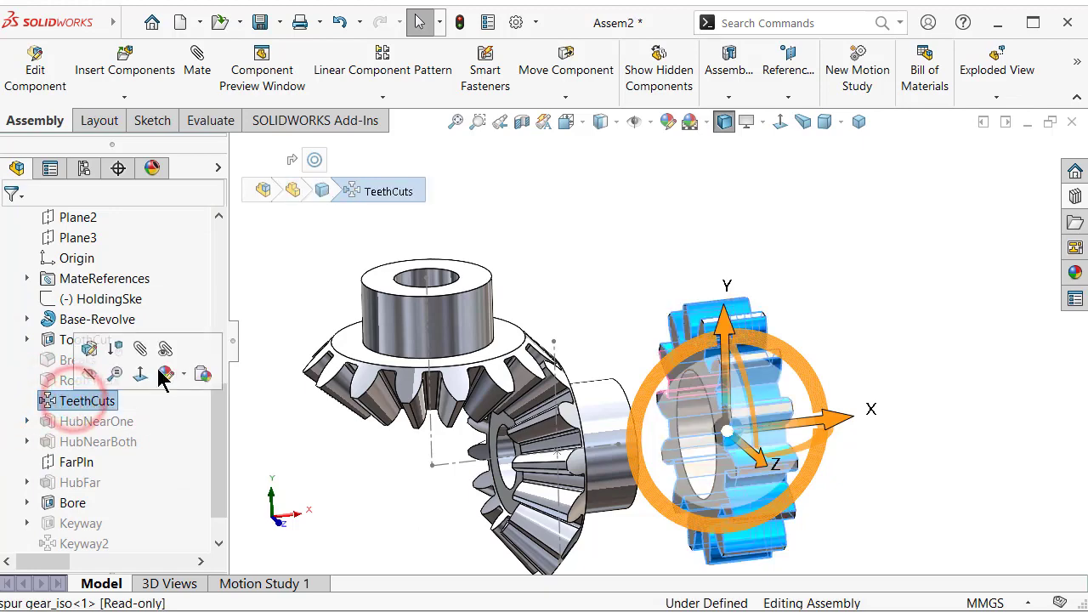
{"action": "left_click", "coordinate": [396, 220]}
{"action": "left_click", "coordinate": [28, 339]}
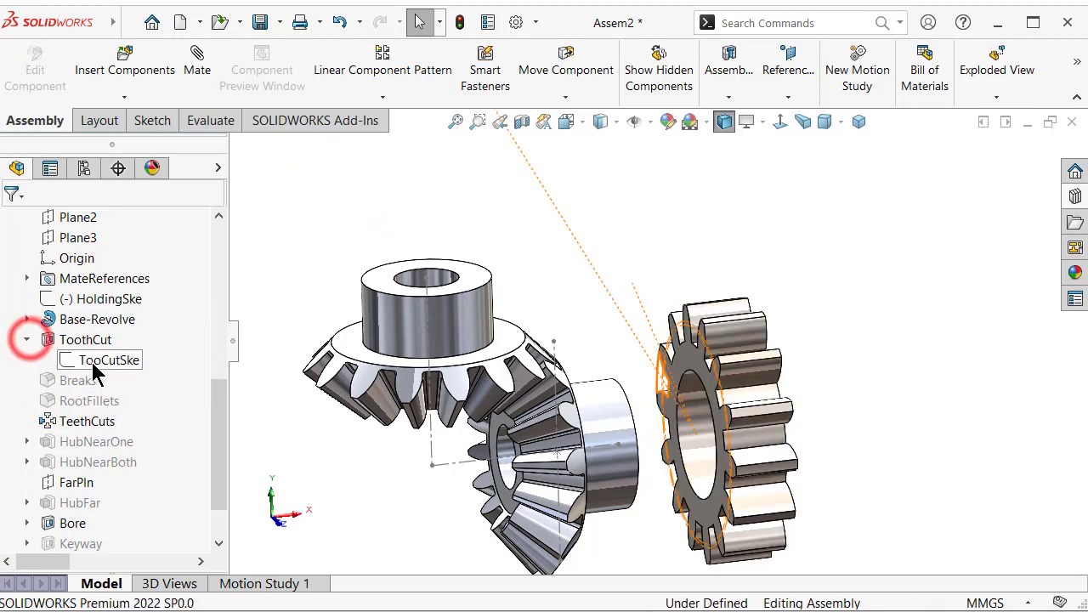
{"action": "left_click", "coordinate": [93, 362]}
{"action": "left_click", "coordinate": [109, 340]}
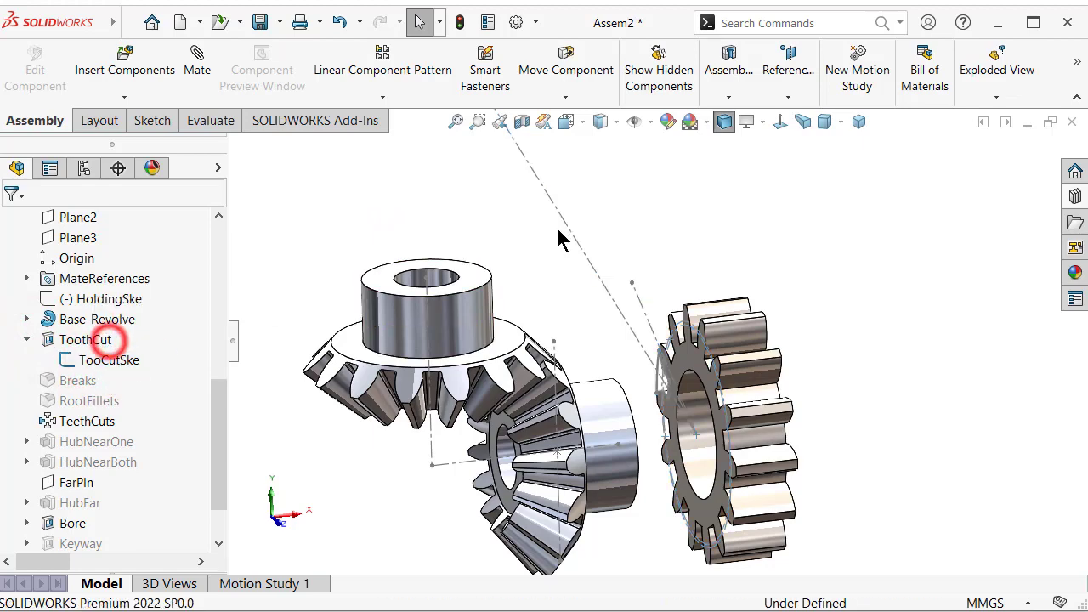
Step: Zoom and orbit to the spur gear and select the sketch's 14 mm circle
{"action": "scroll", "coordinate": [622, 193], "scroll_direction": "down", "scroll_amount": 3}
{"action": "scroll", "coordinate": [622, 195], "scroll_direction": "down", "scroll_amount": 3}
{"action": "middle_click_drag", "start_coordinate": [688, 289], "coordinate": [636, 266]}
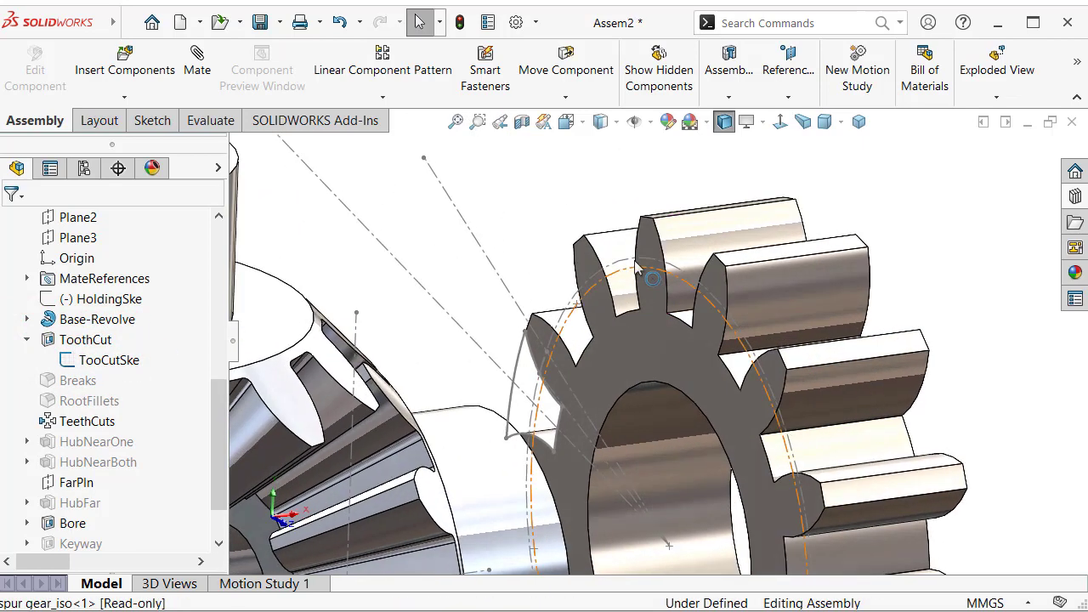
{"action": "left_click", "coordinate": [636, 266]}
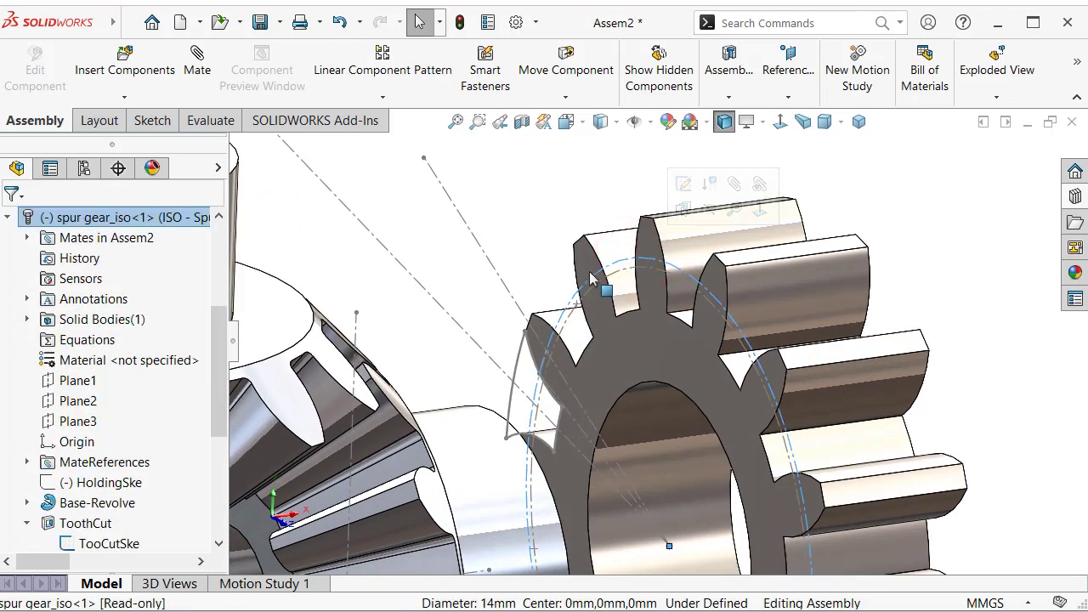
{"action": "scroll", "coordinate": [592, 278], "scroll_direction": "up", "scroll_amount": 3}
{"action": "middle_click_drag", "start_coordinate": [576, 255], "coordinate": [519, 229]}
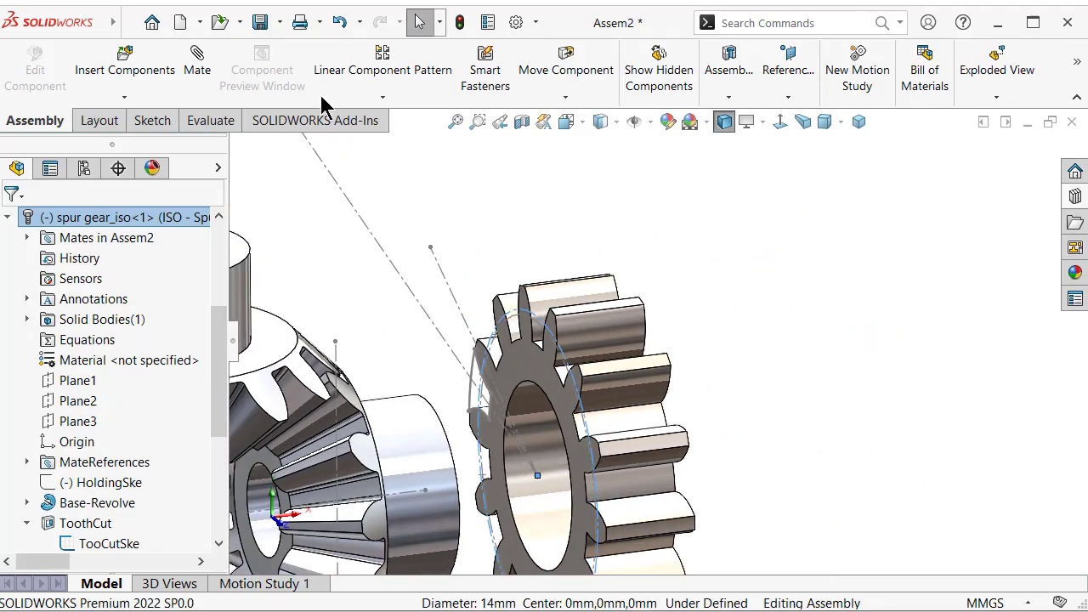
Step: Mate the sketch's Arc23 coincident with Point8@Layout so the spur gear meshes
{"action": "left_click", "coordinate": [196, 56]}
{"action": "mouse_move", "coordinate": [413, 369]}
{"action": "middle_mouse_down"}
{"action": "mouse_move", "coordinate": [383, 353]}
{"action": "mouse_move", "coordinate": [404, 365]}
{"action": "middle_mouse_up"}
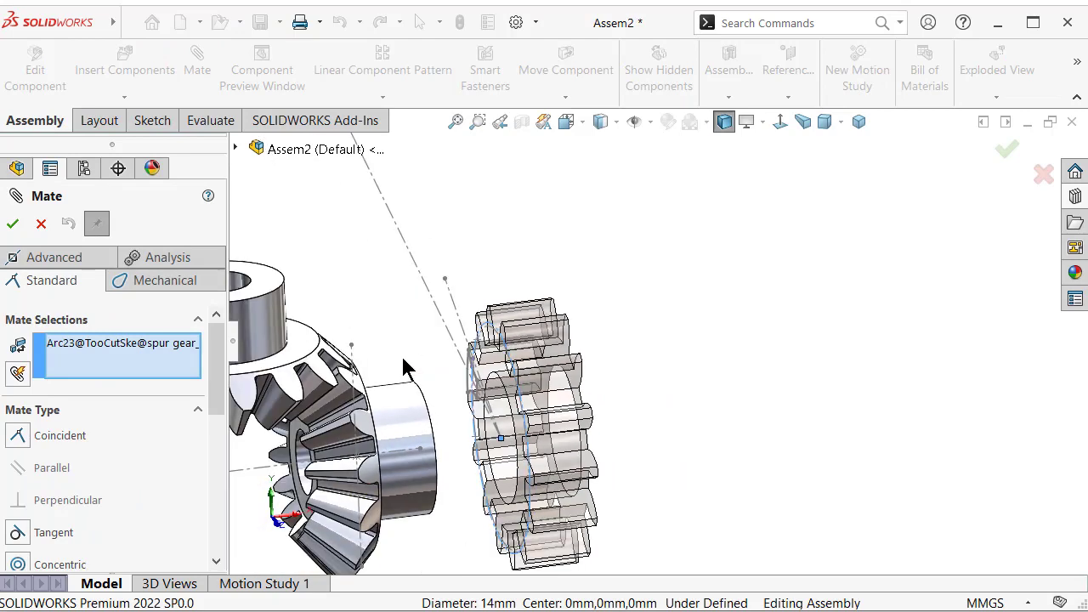
{"action": "scroll", "coordinate": [405, 367], "scroll_direction": "down", "scroll_amount": 2}
{"action": "left_click", "coordinate": [357, 341]}
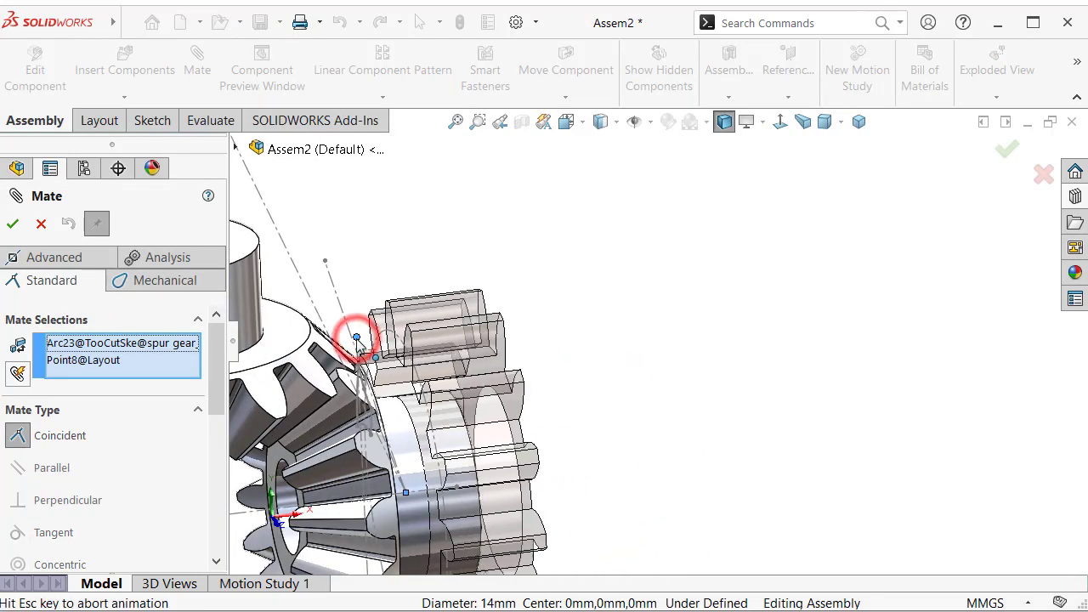
{"action": "left_click", "coordinate": [334, 316]}
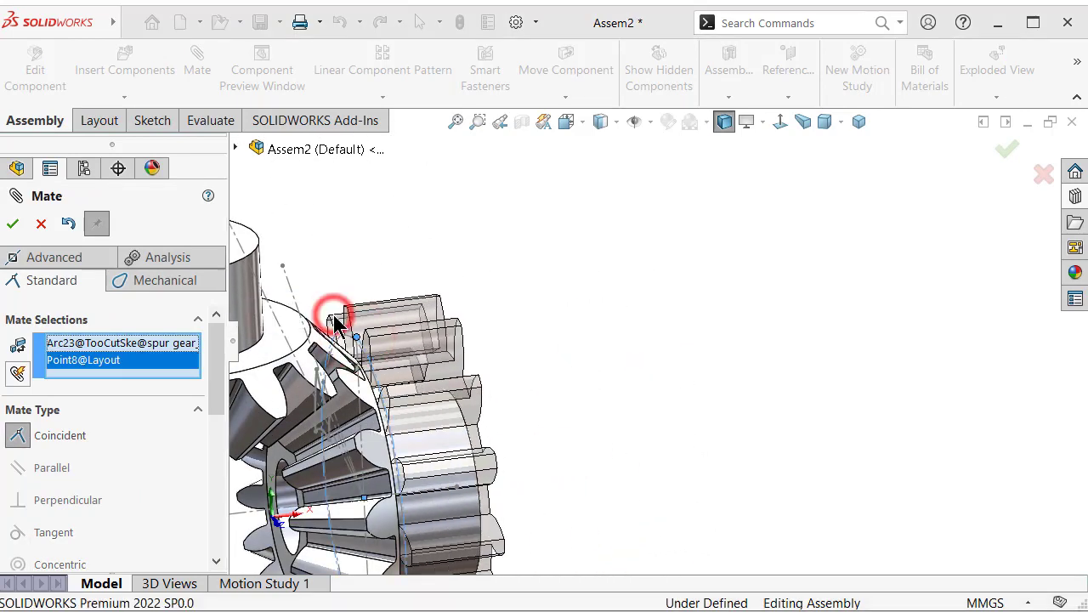
{"action": "left_click", "coordinate": [12, 226]}
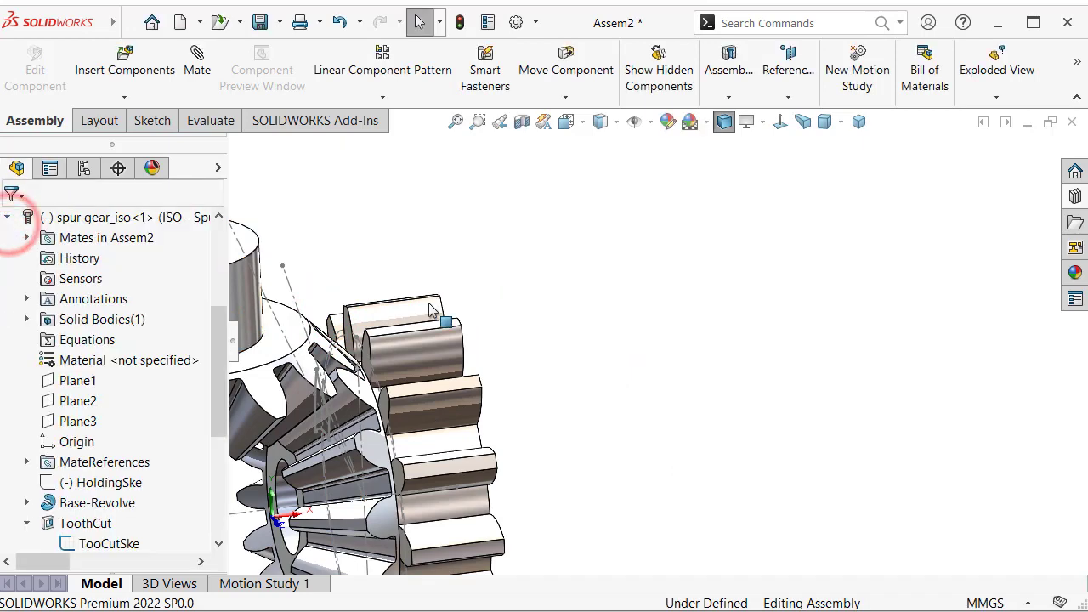
{"action": "scroll", "coordinate": [532, 260], "scroll_direction": "up", "scroll_amount": 3}
{"action": "left_click", "coordinate": [529, 246]}
Step: Hide the ToothCutSke sketch and orbit and zoom to check the gear mesh
{"action": "left_click", "coordinate": [429, 240]}
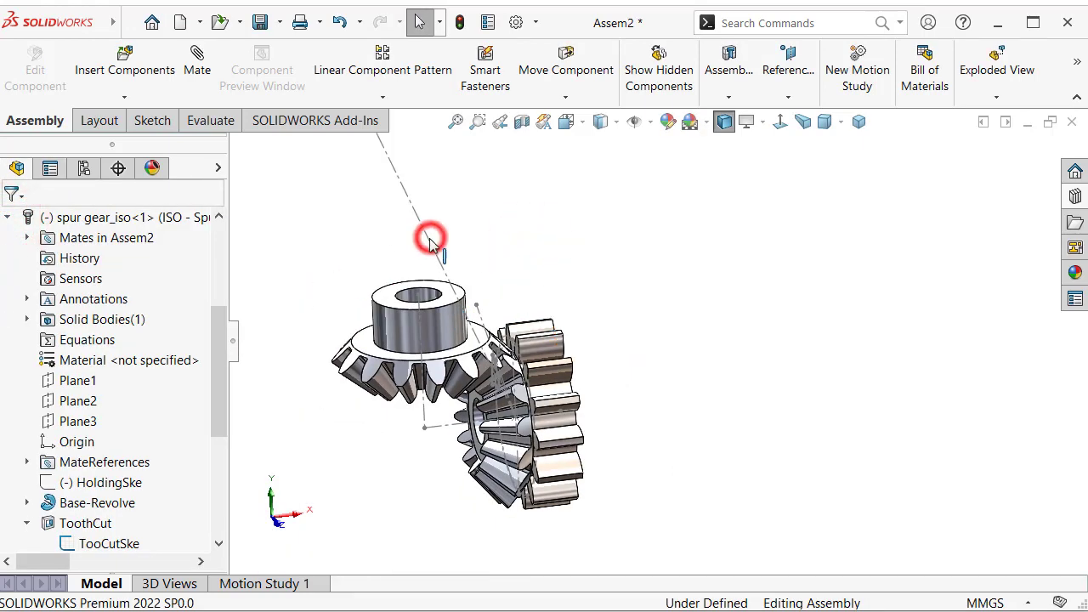
{"action": "left_click", "coordinate": [502, 192]}
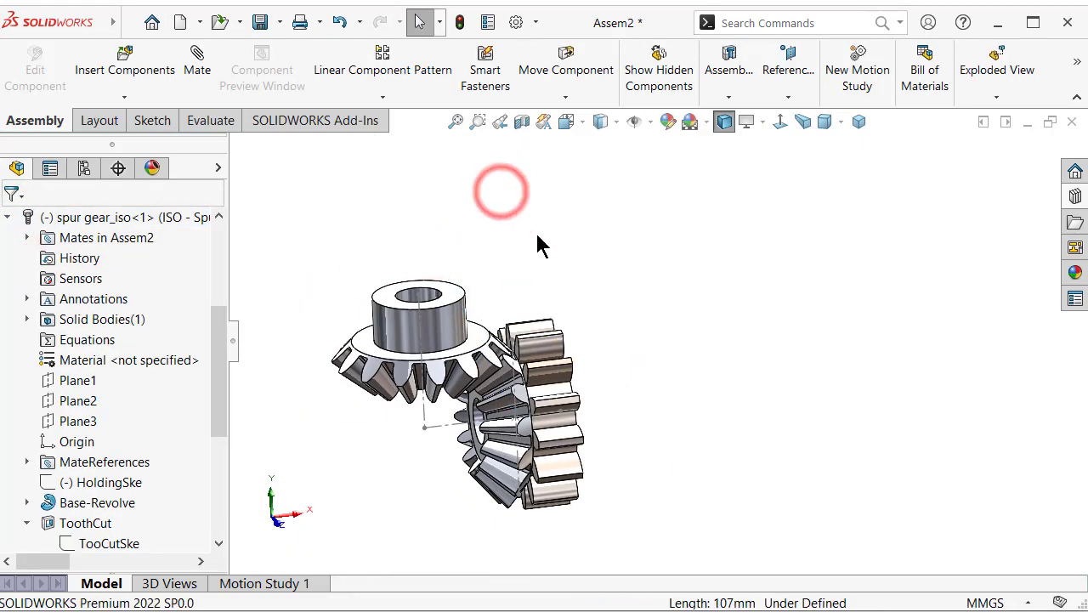
{"action": "mouse_move", "coordinate": [537, 243]}
{"action": "middle_mouse_down"}
{"action": "mouse_move", "coordinate": [497, 265]}
{"action": "mouse_move", "coordinate": [510, 281]}
{"action": "mouse_move", "coordinate": [486, 407]}
{"action": "middle_mouse_up"}
{"action": "scroll", "coordinate": [486, 417], "scroll_direction": "down", "scroll_amount": 4}
{"action": "scroll", "coordinate": [612, 470], "scroll_direction": "down", "scroll_amount": 2}
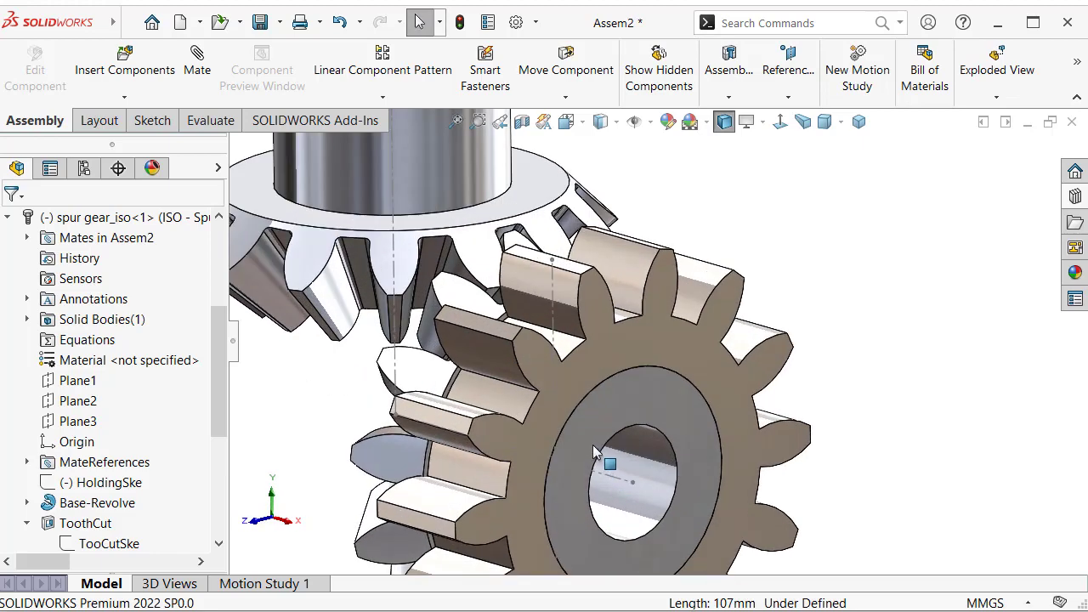
Step: Add a Lock mate fixing the spur gear to the straight miter gear and close Mate
{"action": "left_click", "coordinate": [195, 73]}
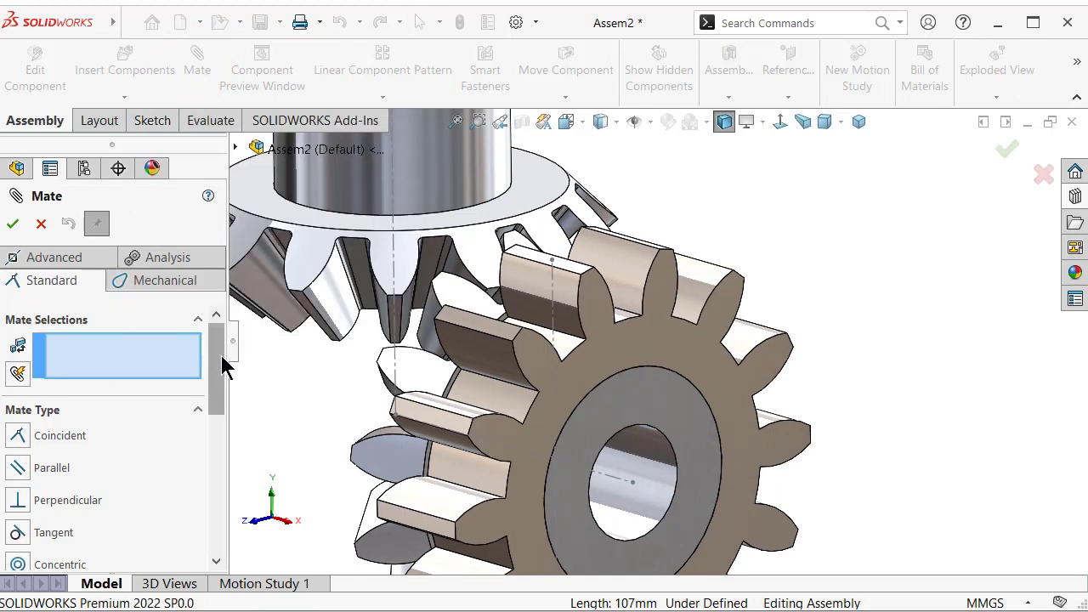
{"action": "left_click_drag", "start_coordinate": [218, 360], "coordinate": [219, 419]}
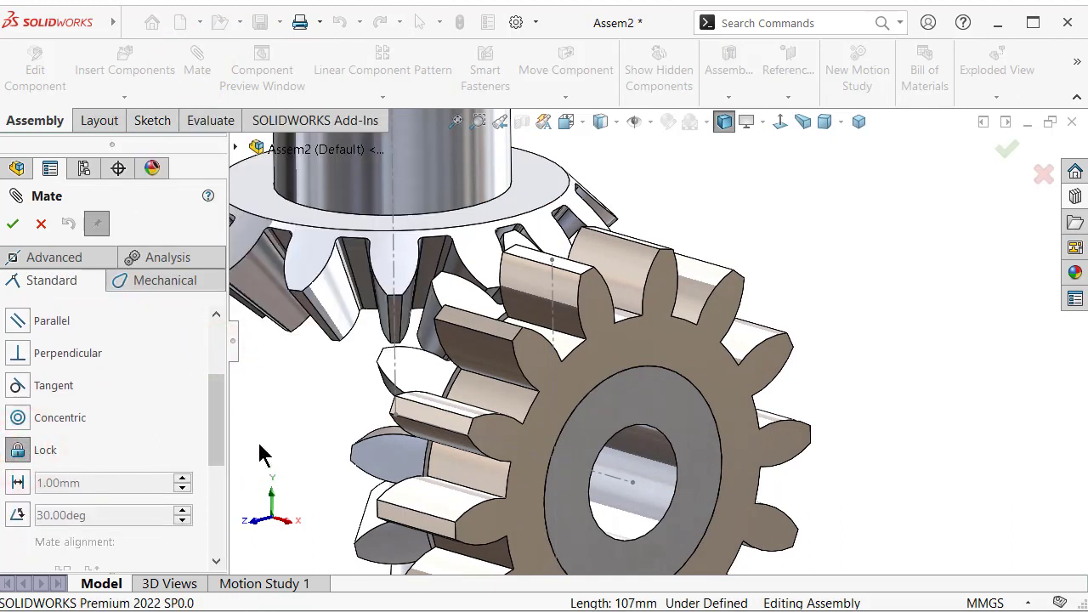
{"action": "left_click", "coordinate": [566, 362]}
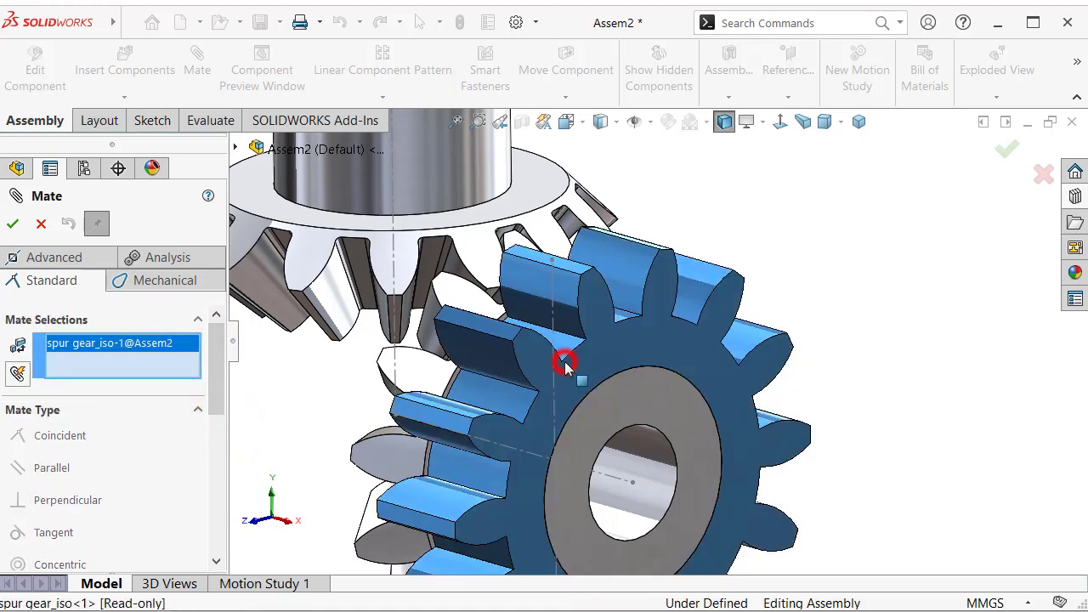
{"action": "left_click", "coordinate": [621, 415]}
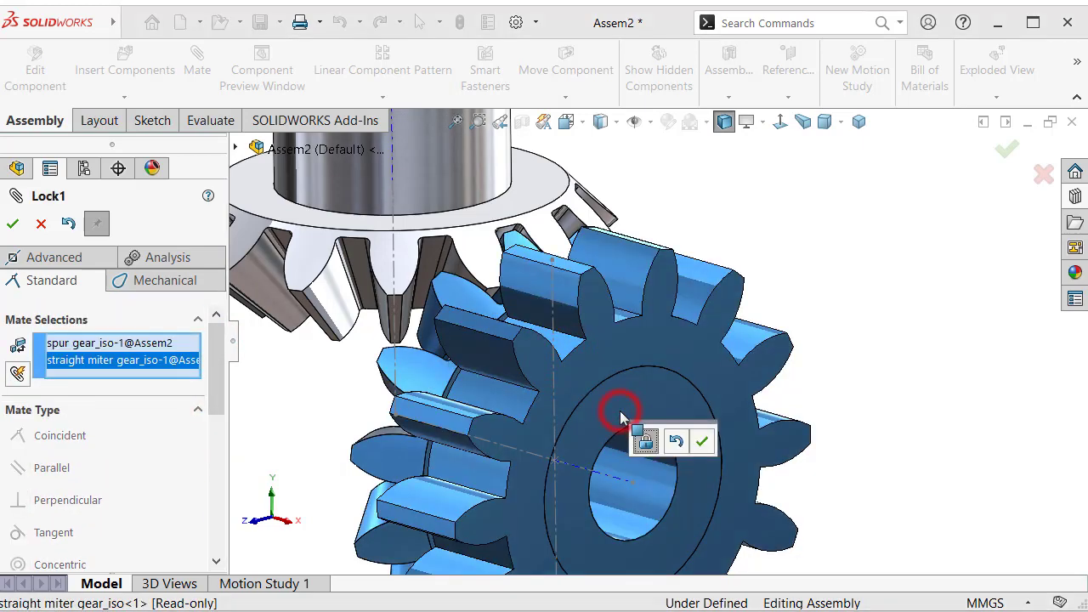
{"action": "left_click", "coordinate": [702, 441]}
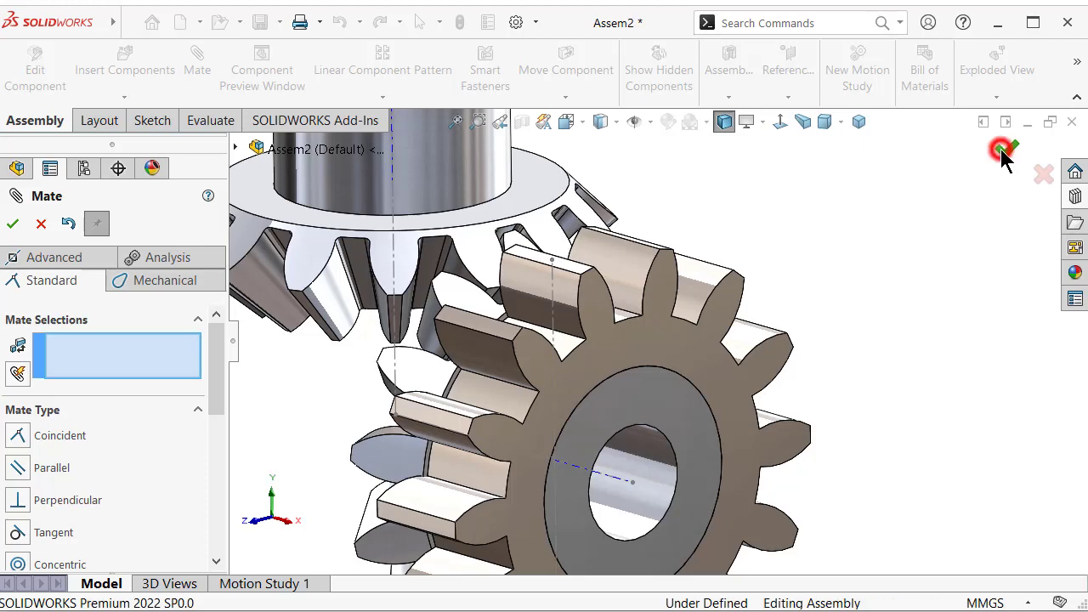
{"action": "left_click", "coordinate": [1003, 151]}
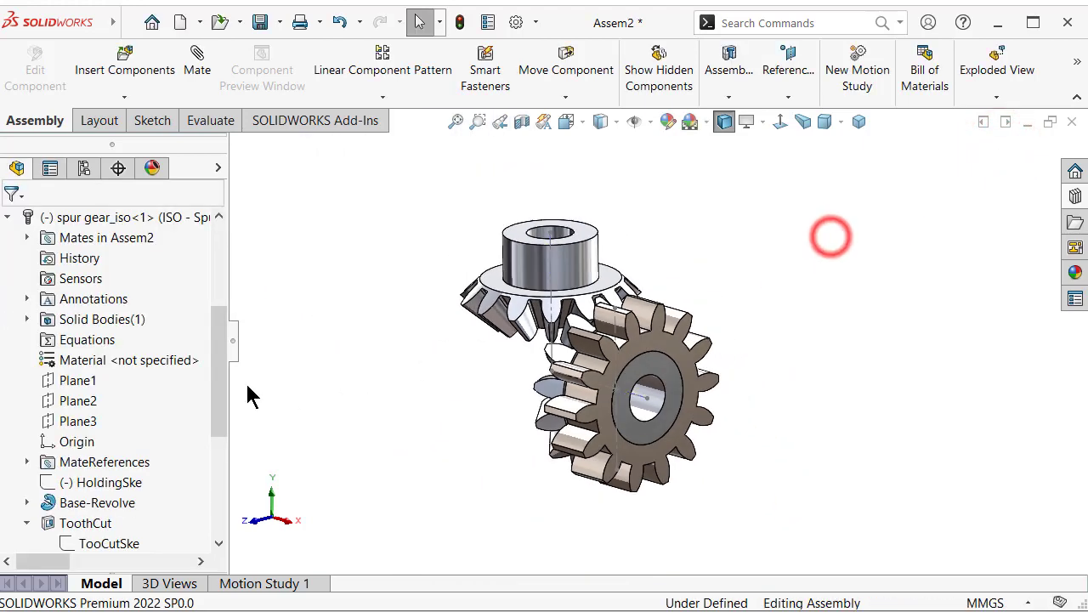
Step: In Front view, rotate the top miter gear until its teeth mesh, then return to Isometric
{"action": "middle_click_drag", "start_coordinate": [417, 340], "coordinate": [502, 283]}
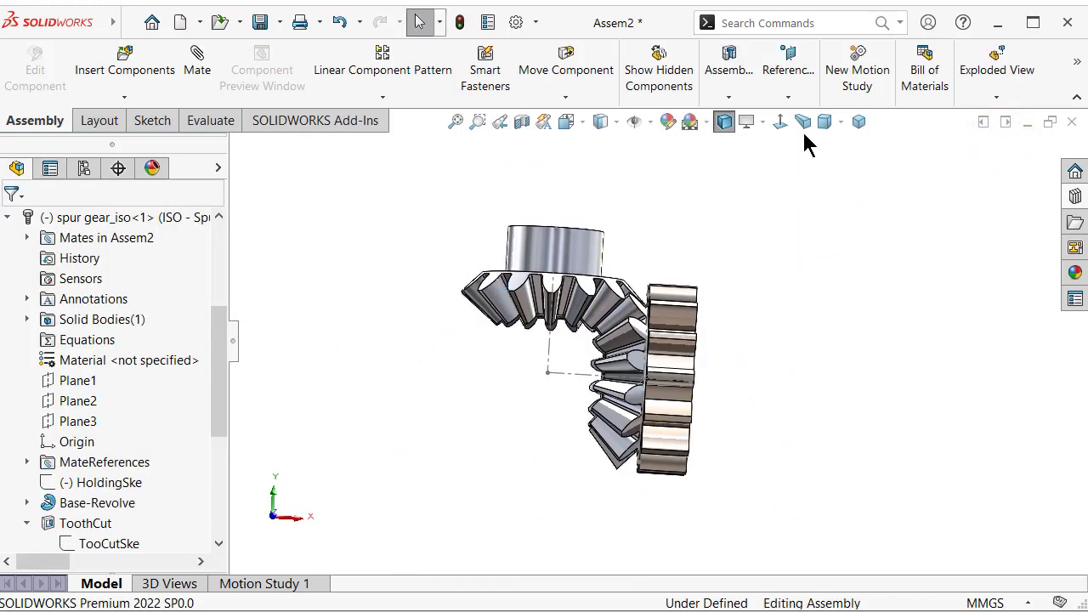
{"action": "left_click", "coordinate": [780, 121]}
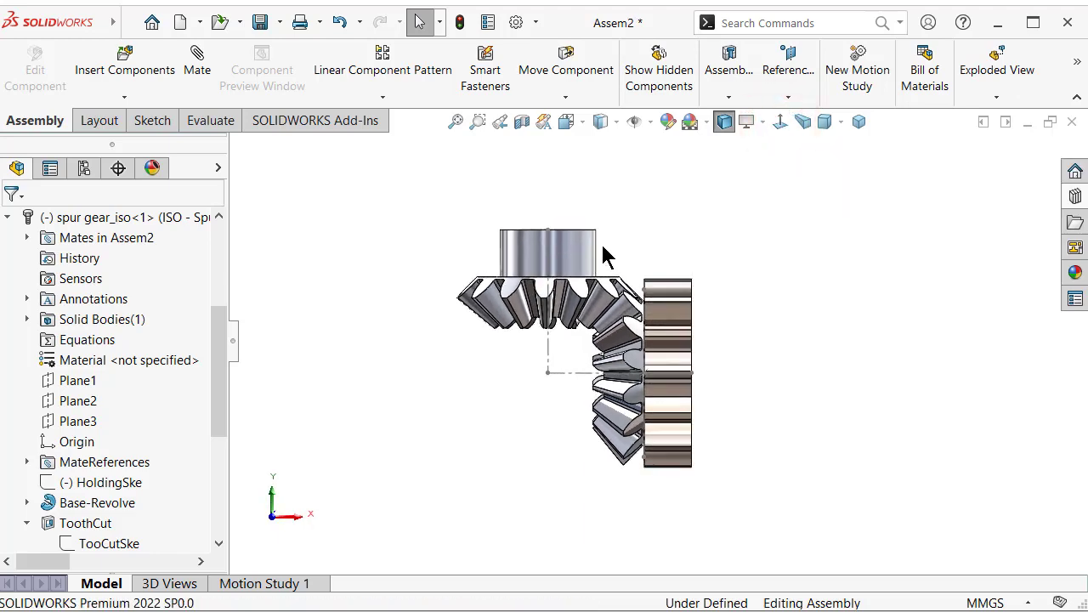
{"action": "left_click", "coordinate": [562, 246]}
{"action": "left_click_drag", "start_coordinate": [544, 248], "coordinate": [598, 210]}
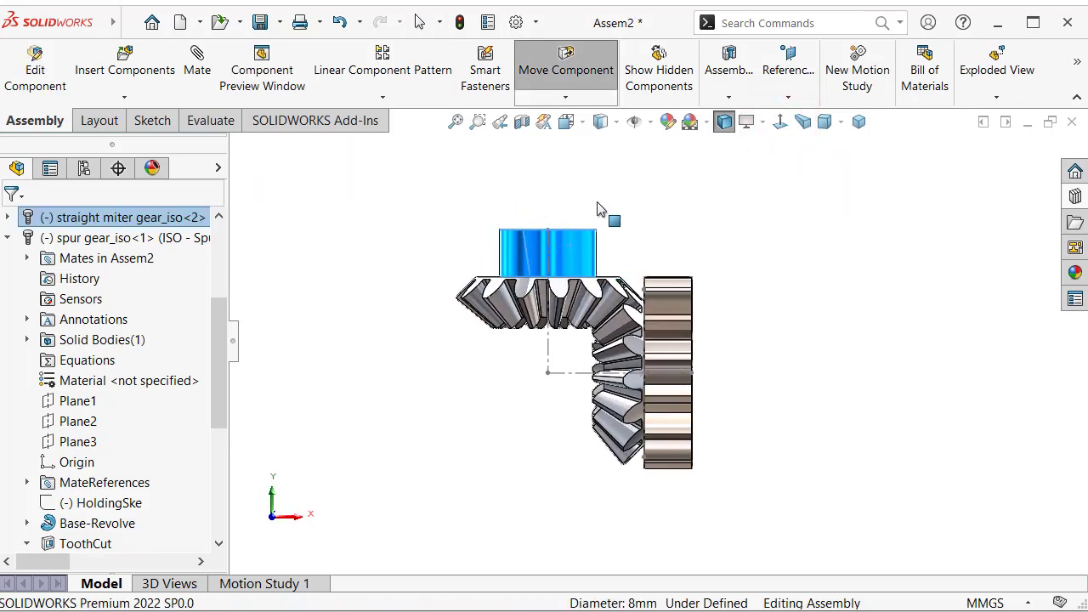
{"action": "key", "text": "Escape"}
{"action": "left_click", "coordinate": [859, 121]}
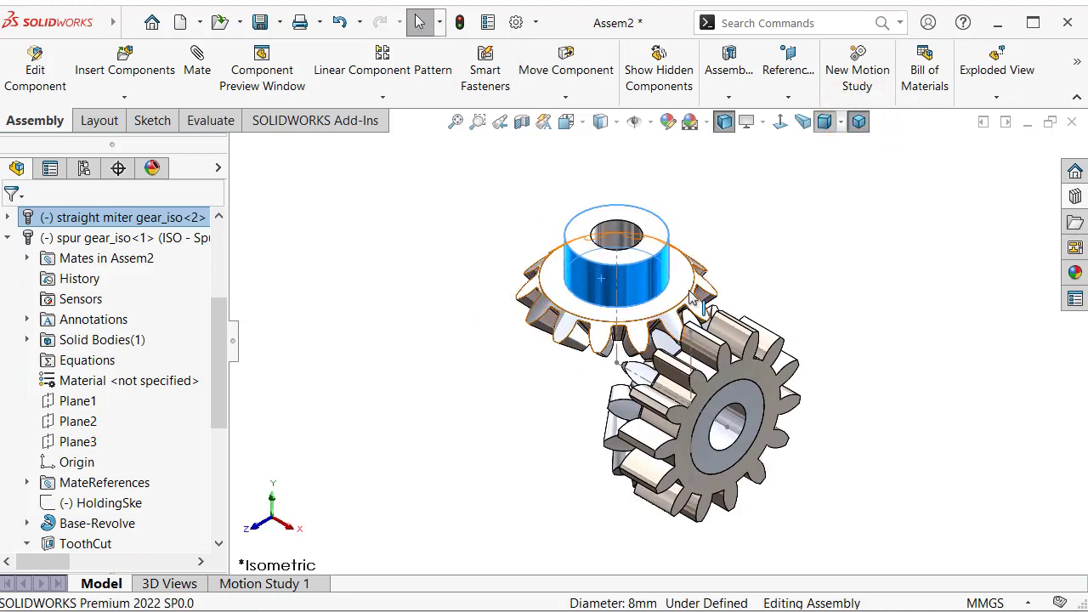
Step: Spin the top miter gear to test the meshing, then open Motion Study 1
{"action": "left_click", "coordinate": [650, 231]}
{"action": "left_click_drag", "start_coordinate": [625, 274], "coordinate": [643, 216]}
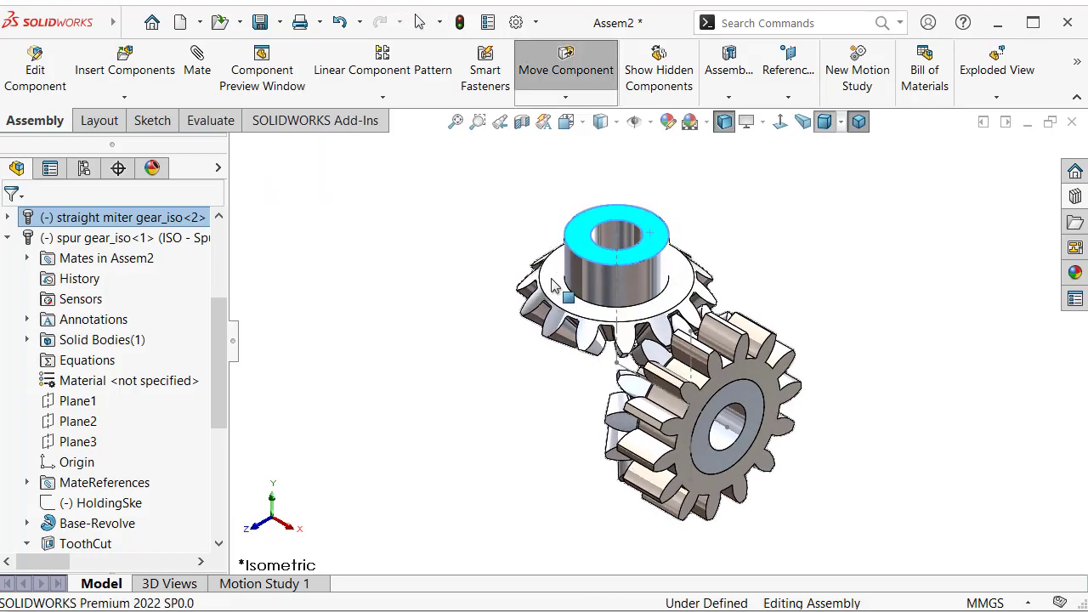
{"action": "left_click_drag", "start_coordinate": [643, 216], "coordinate": [595, 297]}
{"action": "left_click", "coordinate": [458, 301]}
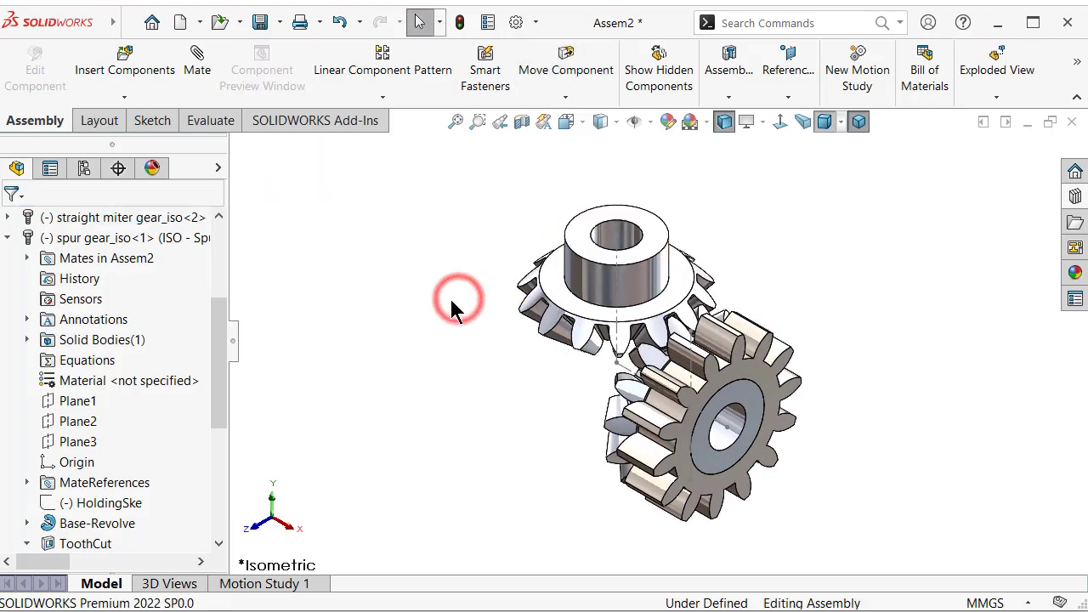
{"action": "left_click", "coordinate": [304, 586]}
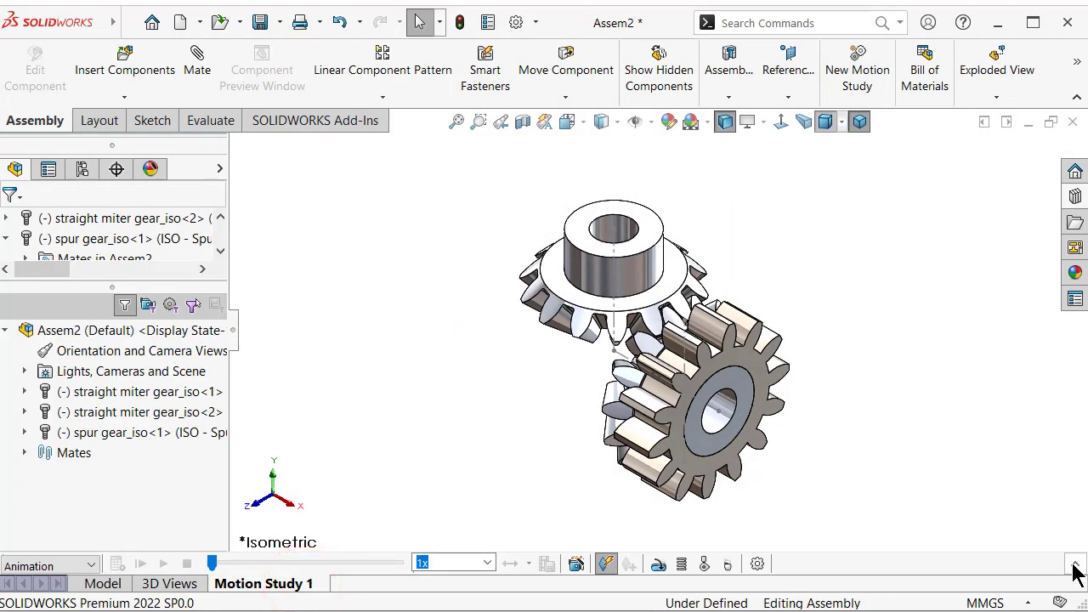
Step: Add RotaryMotor1 on the top miter gear's hub at a constant 40 RPM
{"action": "left_click", "coordinate": [1074, 566]}
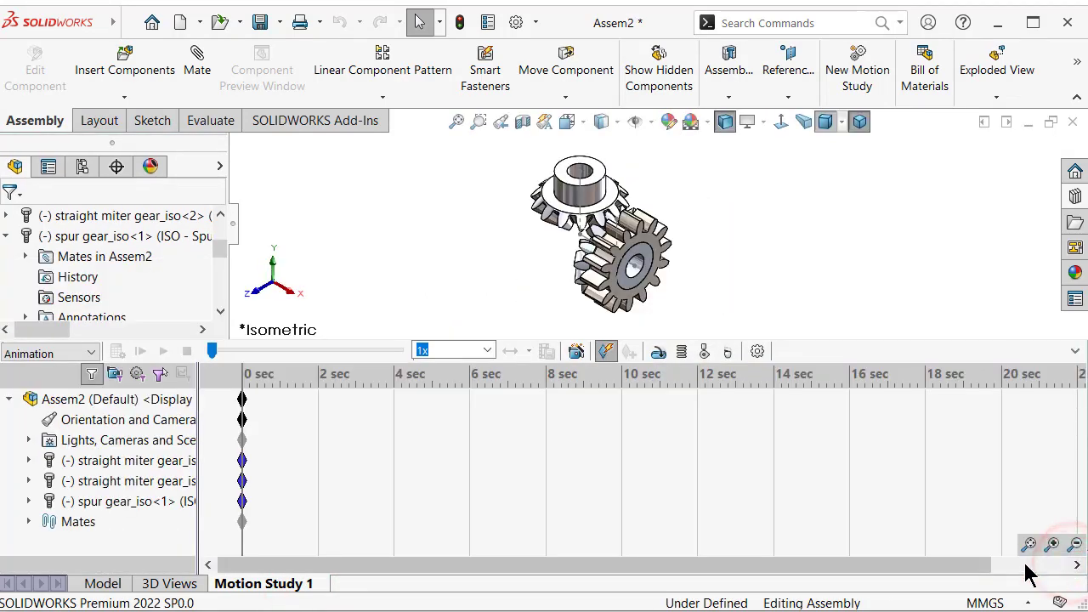
{"action": "left_click", "coordinate": [657, 351]}
{"action": "left_click_drag", "start_coordinate": [216, 270], "coordinate": [217, 292]}
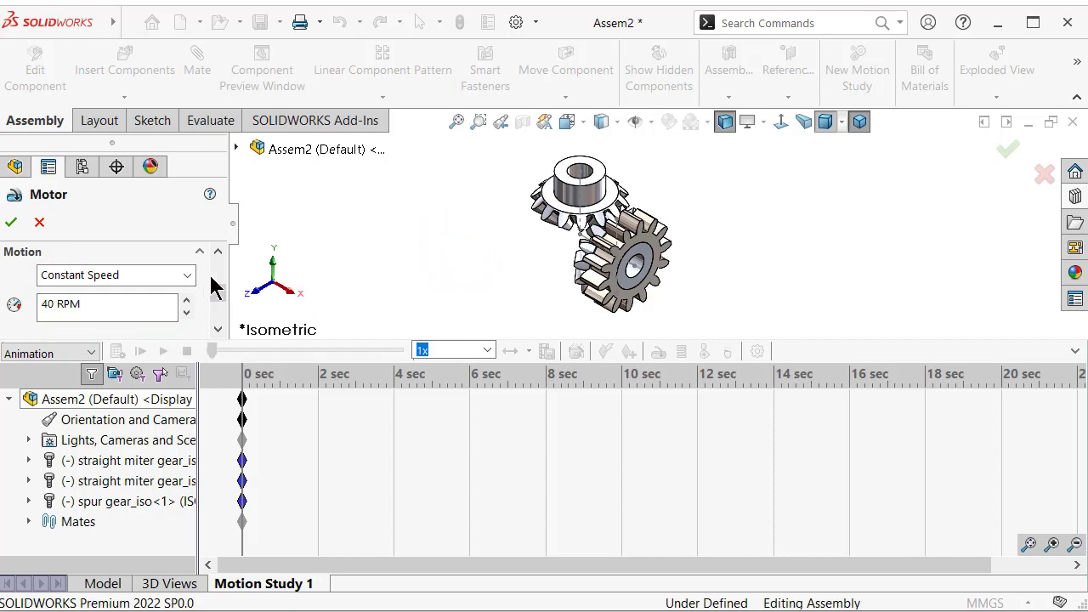
{"action": "scroll", "coordinate": [626, 200], "scroll_direction": "down", "scroll_amount": 2}
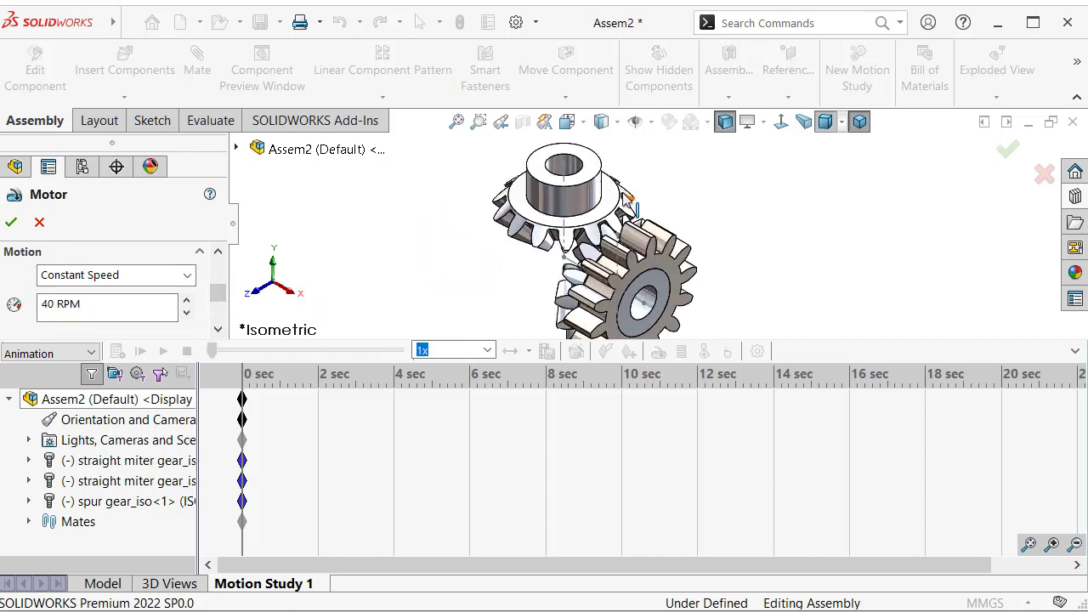
{"action": "left_click", "coordinate": [593, 199]}
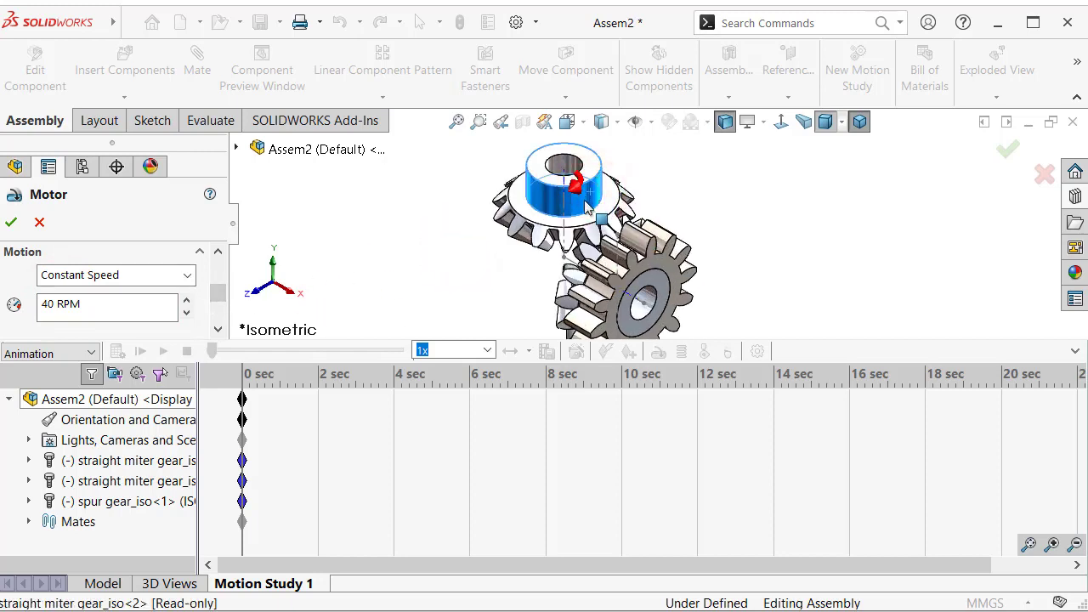
{"action": "left_click", "coordinate": [15, 223]}
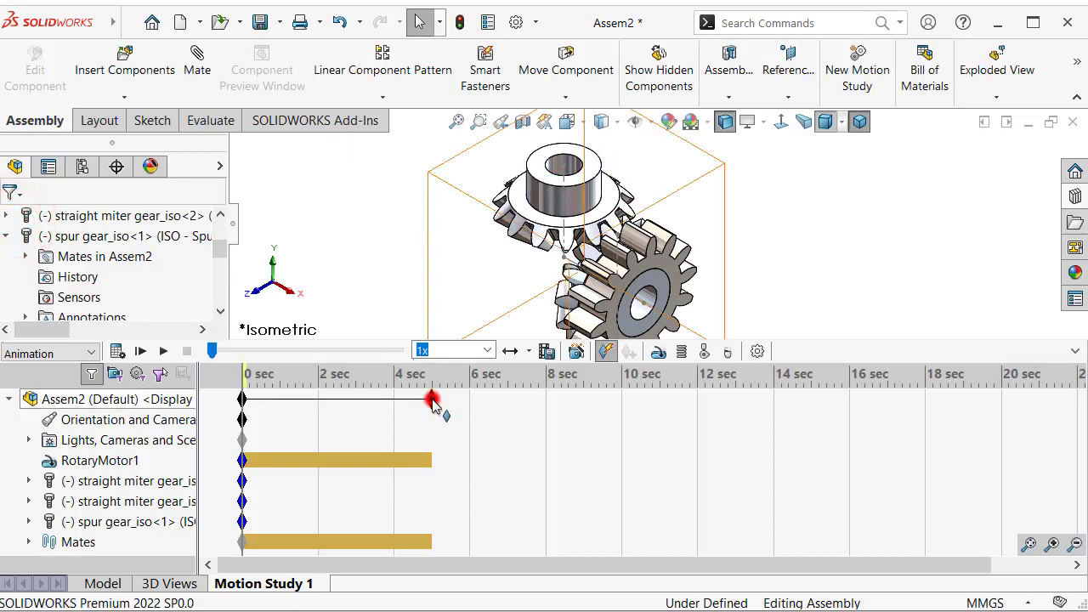
Step: Drag the study's end key to 8 seconds and calculate the gear animation
{"action": "mouse_move", "coordinate": [431, 402]}
{"action": "left_mouse_down"}
{"action": "mouse_move", "coordinate": [536, 407]}
{"action": "mouse_move", "coordinate": [550, 419]}
{"action": "left_mouse_up"}
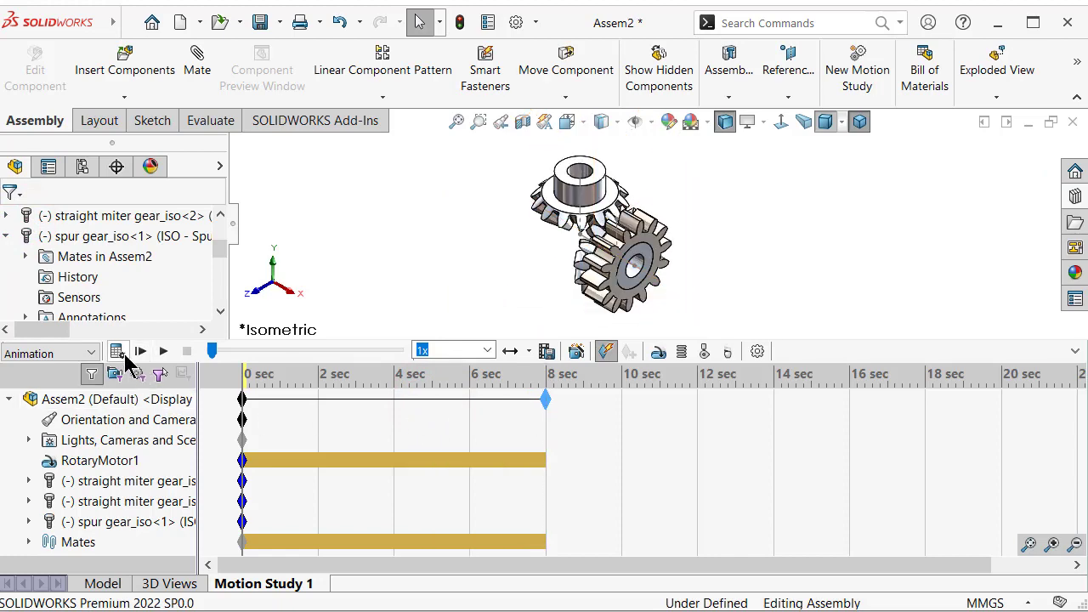
{"action": "left_click", "coordinate": [118, 351]}
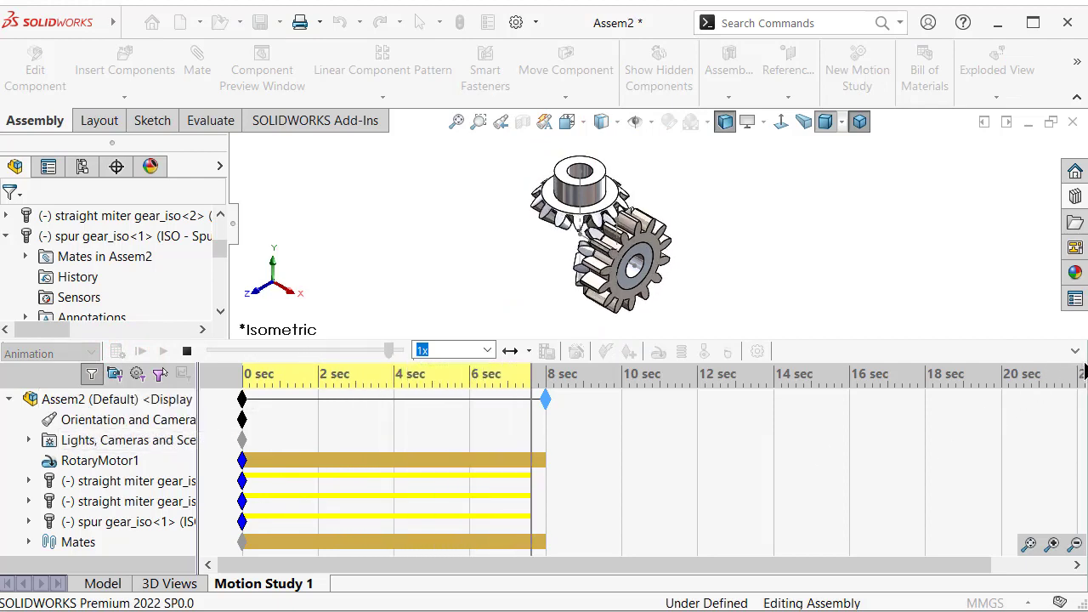
Step: Collapse the timeline and side panel, then watch the gears from front, isometric and orbited angles
{"action": "left_click", "coordinate": [1078, 369]}
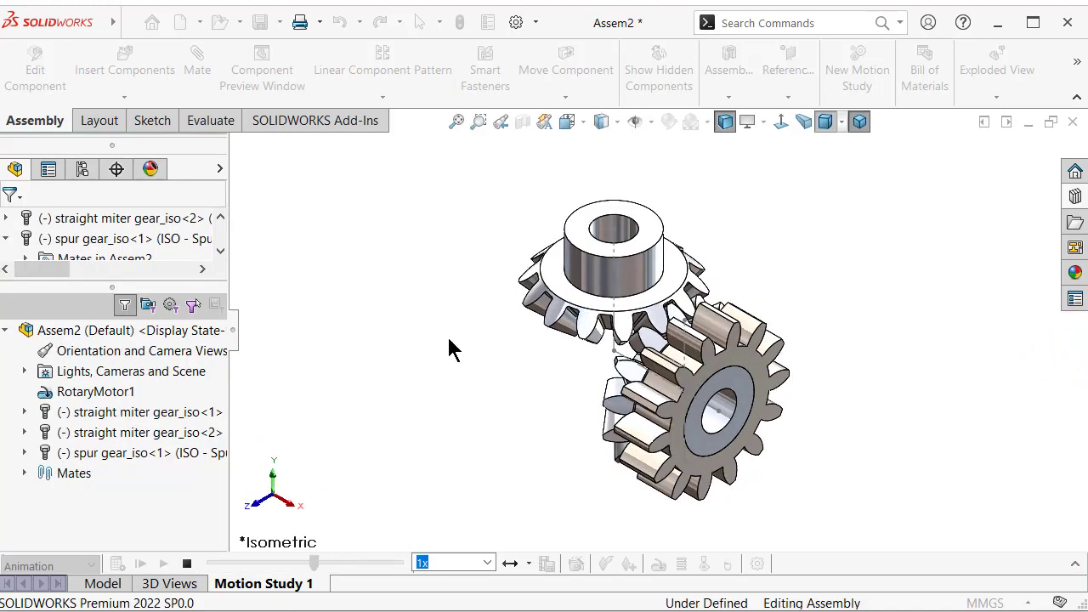
{"action": "left_click", "coordinate": [235, 332]}
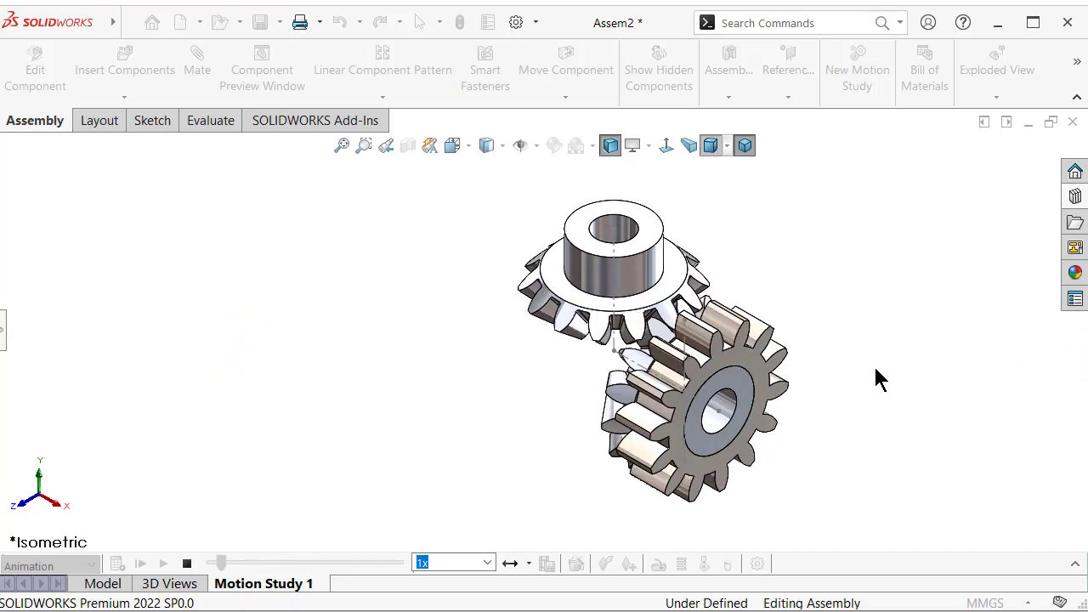
{"action": "middle_click_drag", "start_coordinate": [738, 374], "coordinate": [791, 331]}
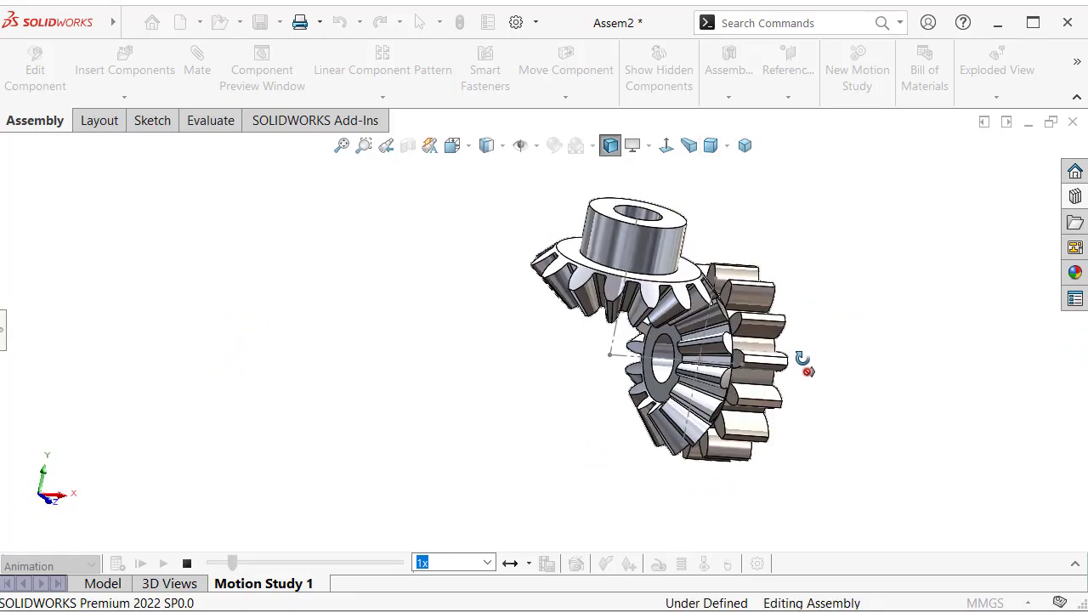
{"action": "left_click", "coordinate": [665, 145]}
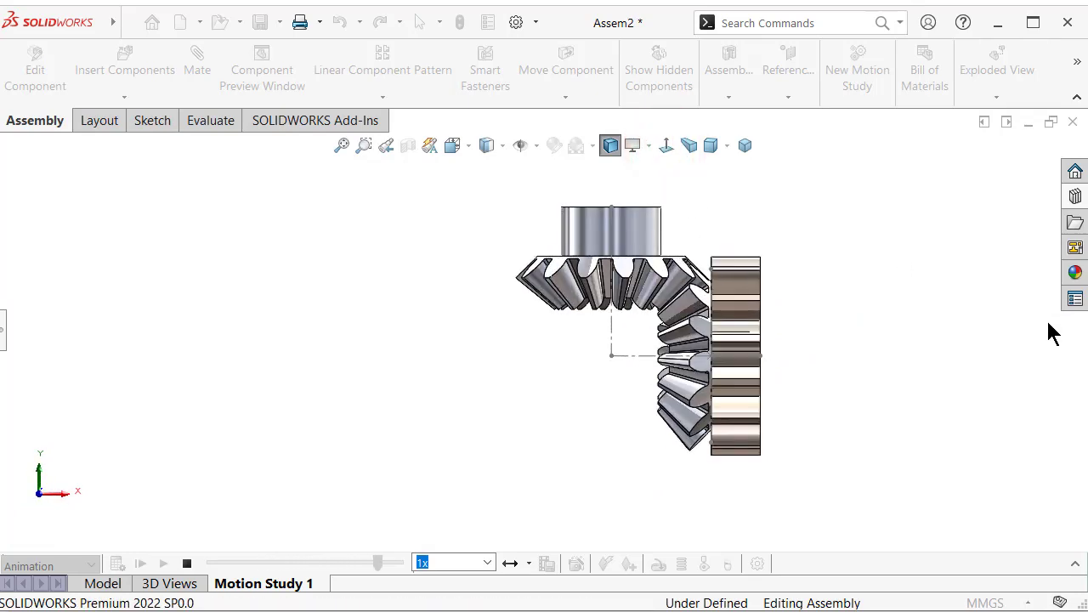
{"action": "key", "text": "ctrl+7"}
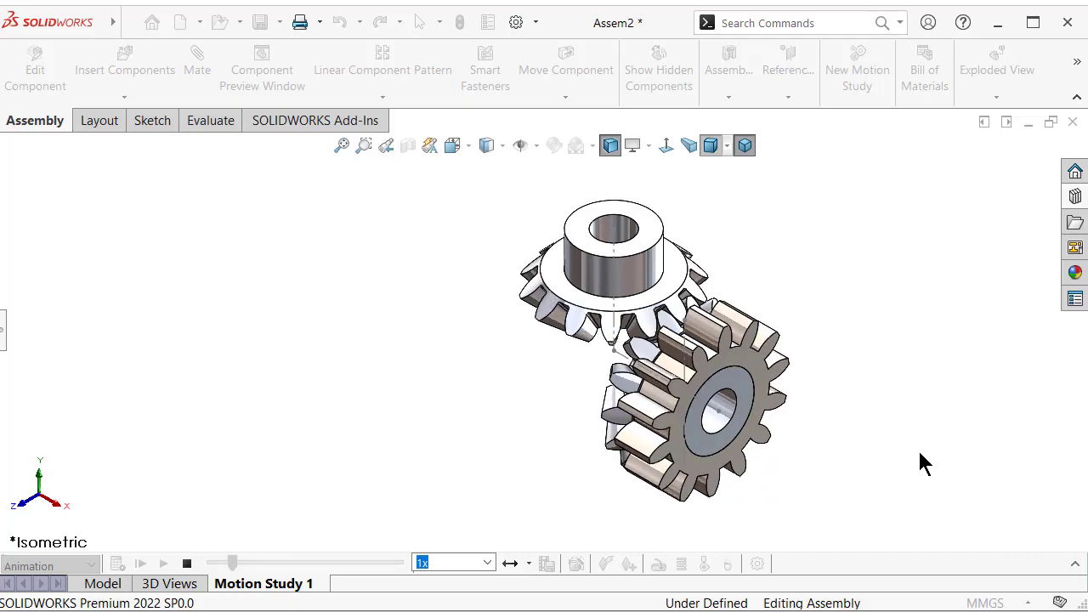
{"action": "mouse_move", "coordinate": [777, 510]}
{"action": "middle_mouse_down"}
{"action": "mouse_move", "coordinate": [771, 244]}
{"action": "mouse_move", "coordinate": [729, 207]}
{"action": "mouse_move", "coordinate": [704, 280]}
{"action": "mouse_move", "coordinate": [758, 276]}
{"action": "middle_mouse_up"}
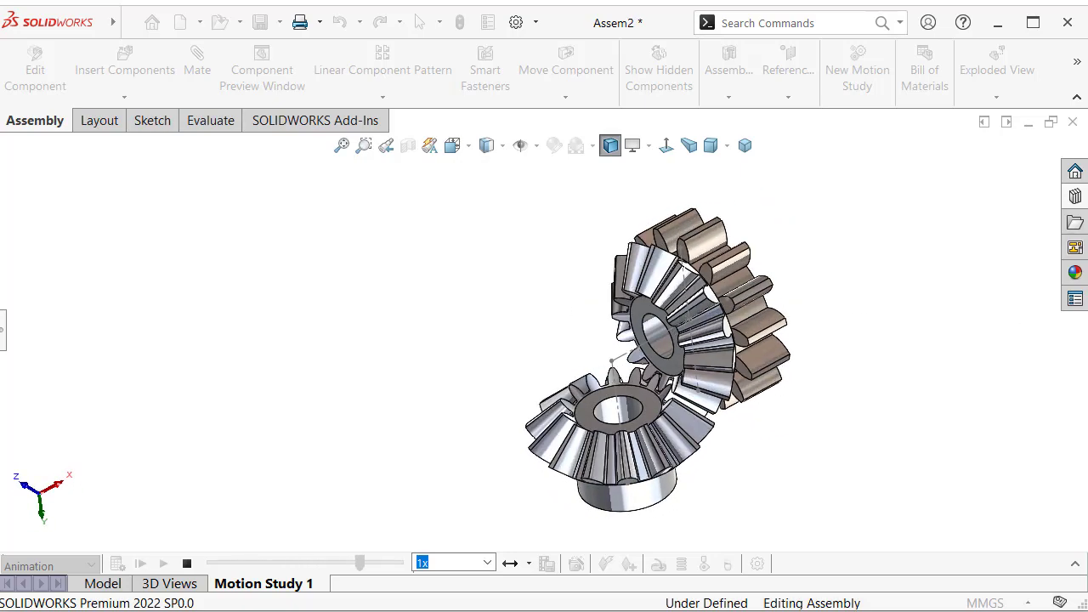
Step: Stop the animation and zoom in on the top miter gear's hub
{"action": "key", "text": "ctrl+7"}
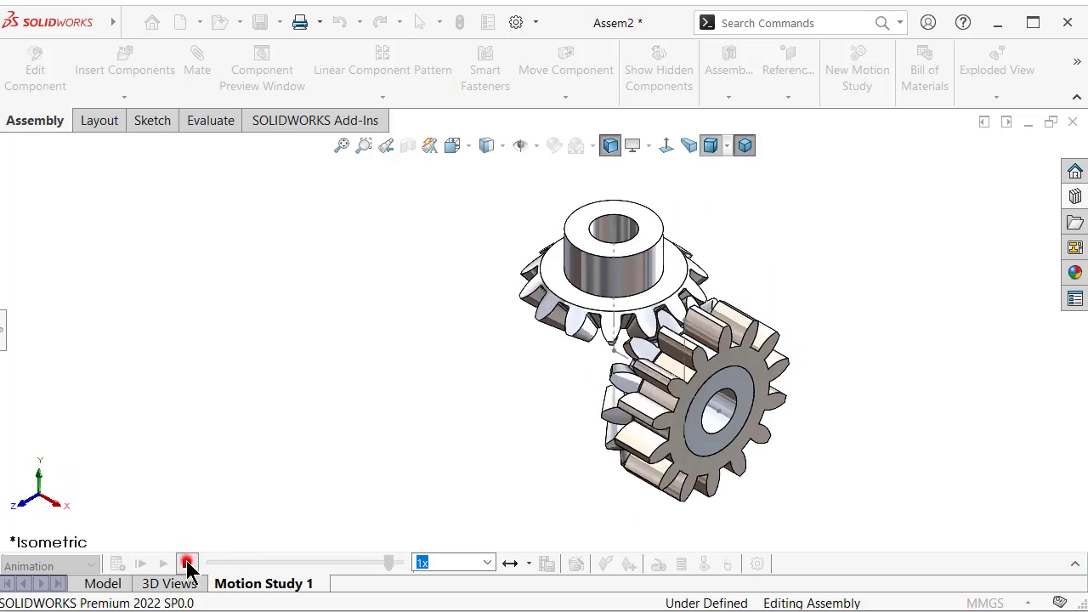
{"action": "left_click", "coordinate": [186, 564]}
{"action": "scroll", "coordinate": [599, 303], "scroll_direction": "down", "scroll_amount": 3}
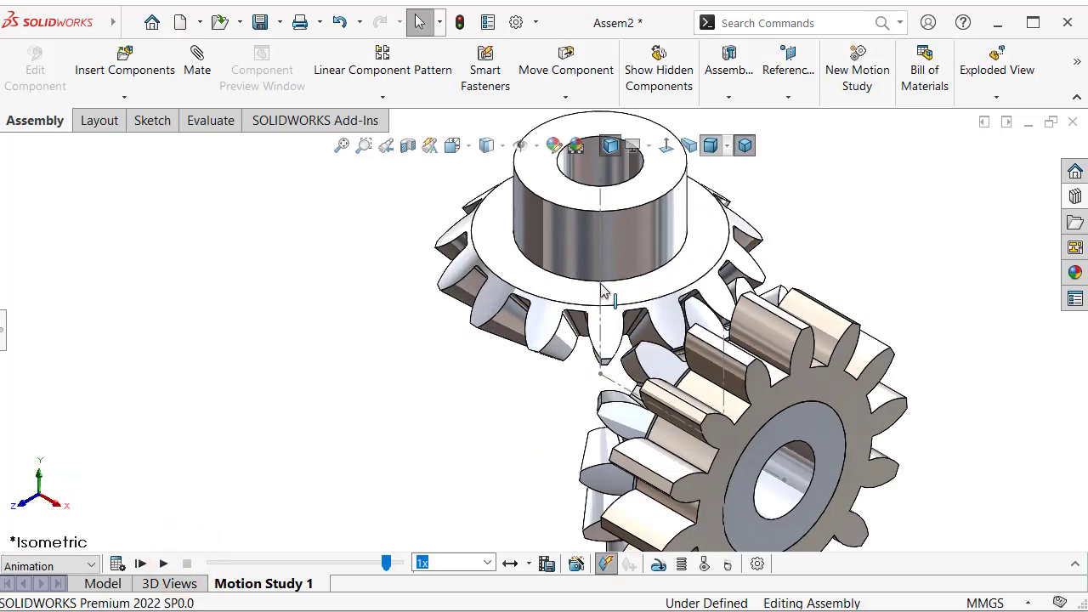
{"action": "left_click", "coordinate": [369, 322]}
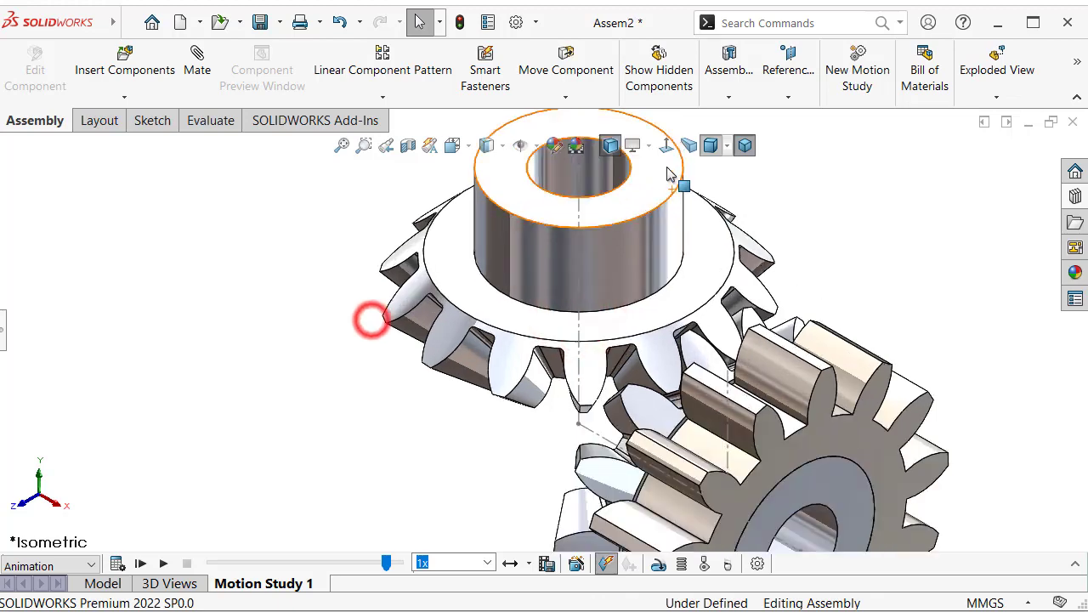
{"action": "scroll", "coordinate": [525, 209], "scroll_direction": "down", "scroll_amount": 4}
Step: Hide the hub's axis line, fit the assembly in view, and replay the animation
{"action": "left_click", "coordinate": [526, 204]}
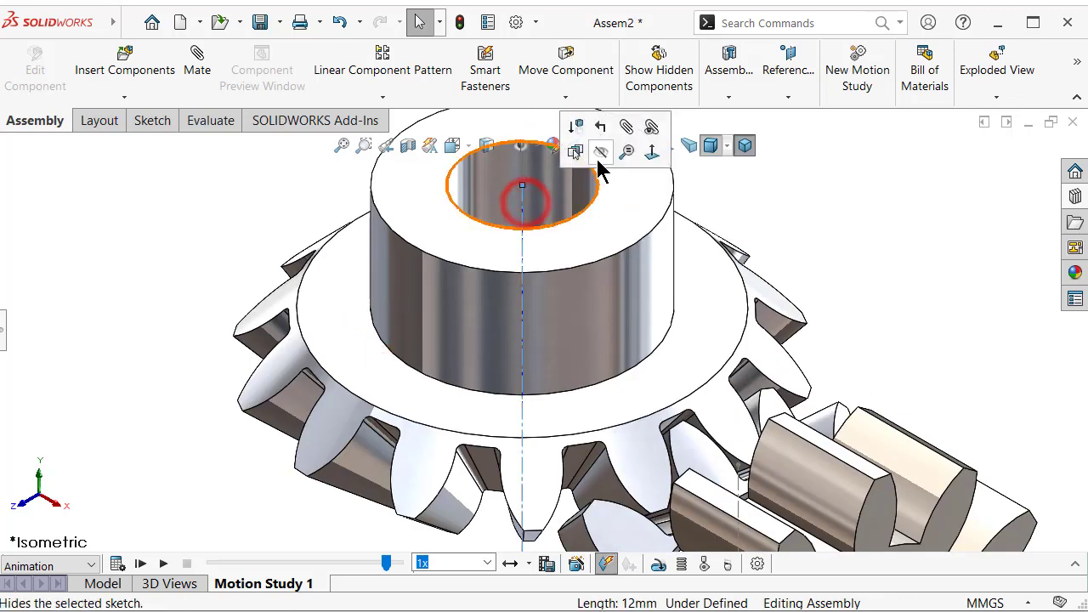
{"action": "left_click", "coordinate": [606, 153]}
{"action": "middle_click", "coordinate": [861, 212]}
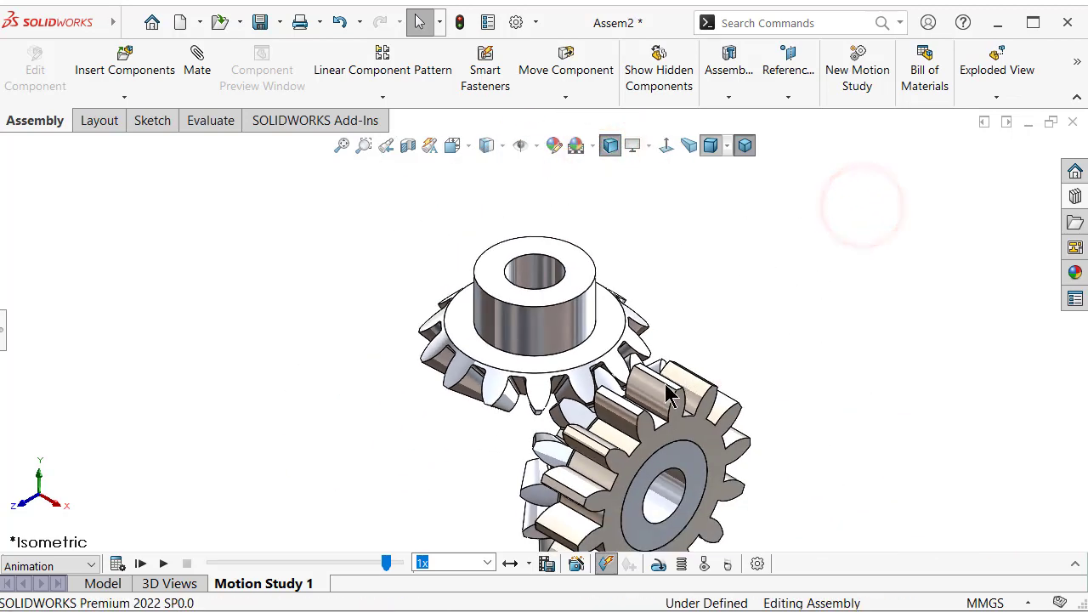
{"action": "left_click", "coordinate": [161, 565]}
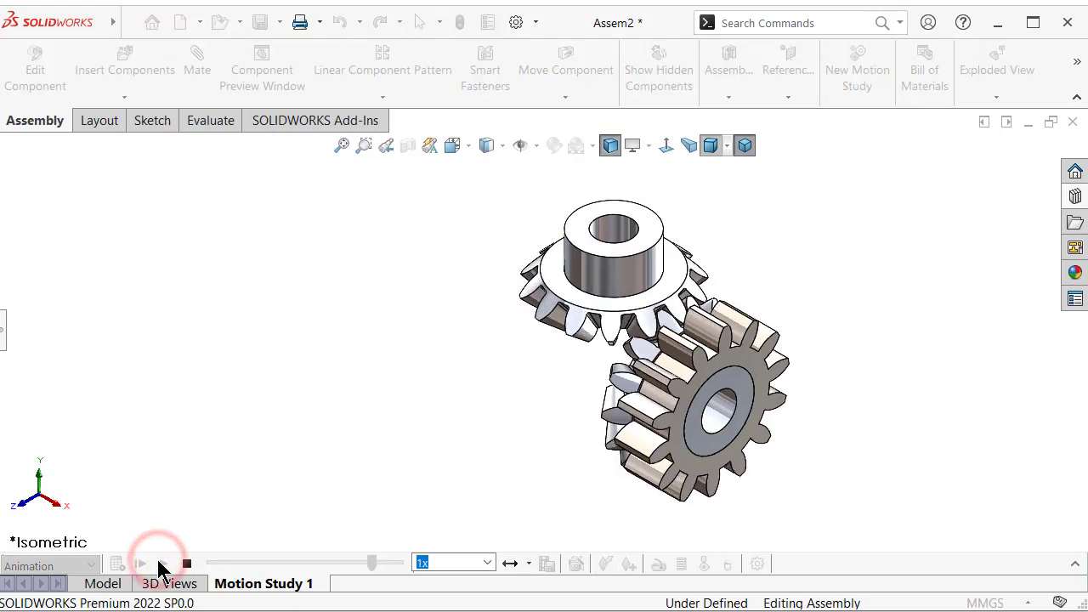